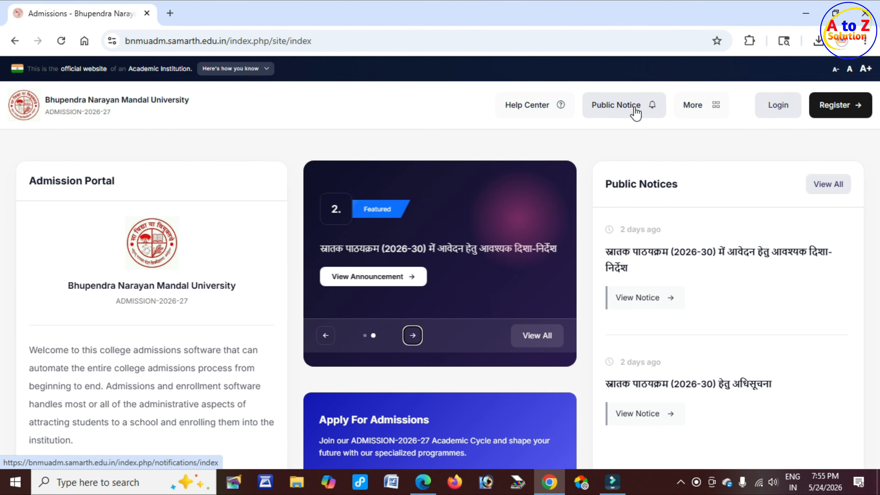
Step: Open the Public Notice page and select the first notice's publication date
left_click(623, 111)
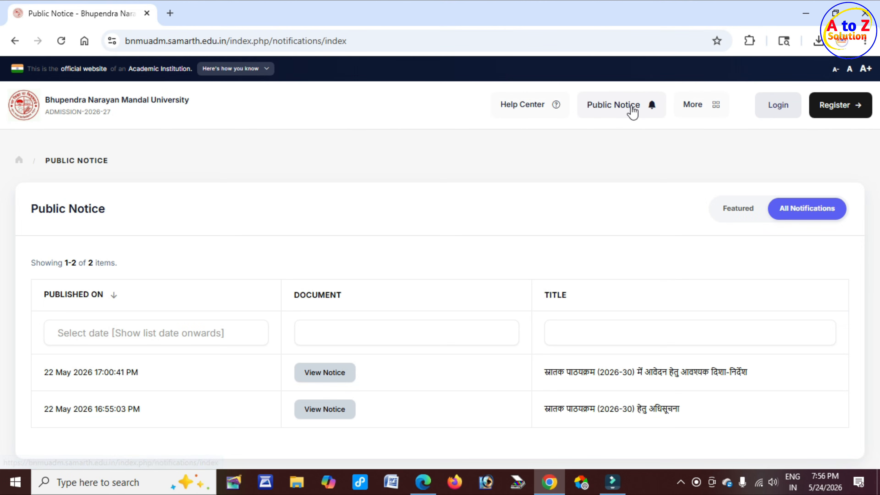
scroll(197, 317, "down", 3)
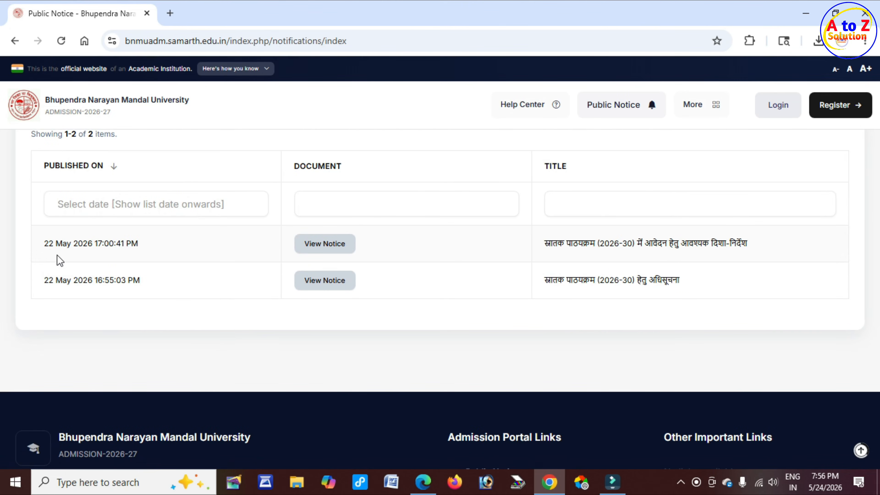
left_click_drag(48, 244, 146, 251)
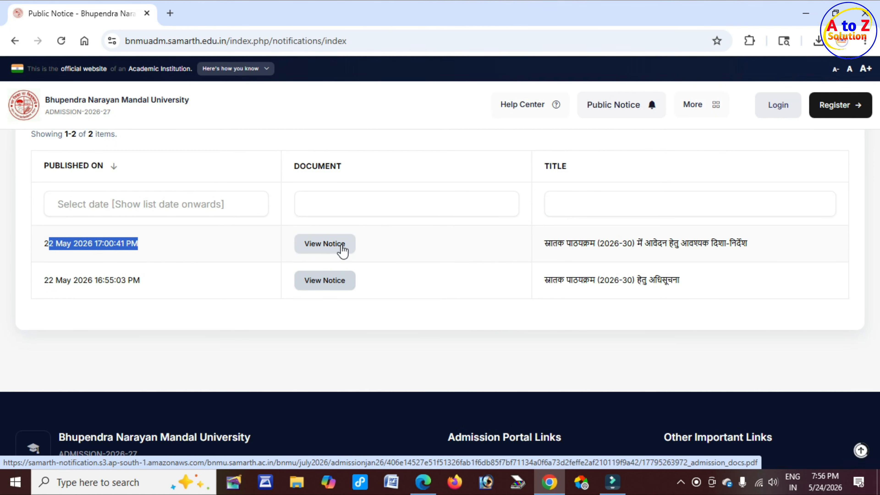
Step: In the guidelines PDF, underline the university name, PIN code 852113 and 2026-30 session in blue ink
left_click(421, 483)
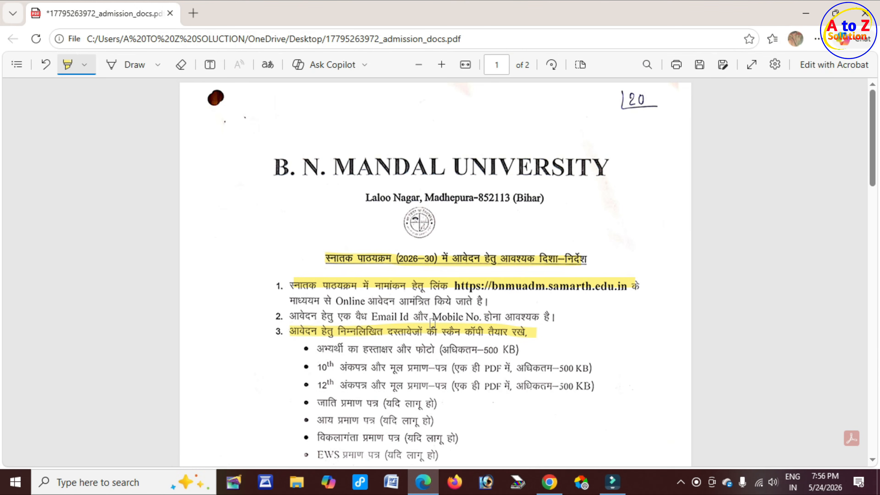
left_click(124, 64)
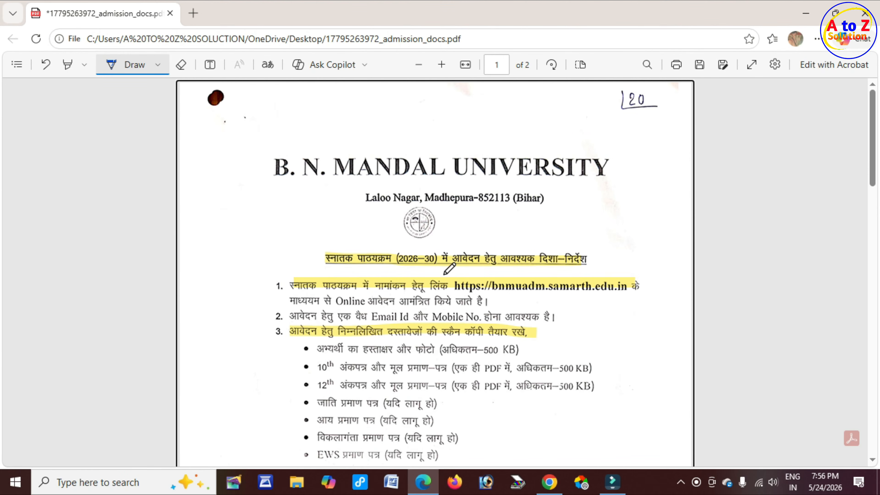
left_click_drag(464, 186, 498, 181)
left_click_drag(460, 211, 497, 202)
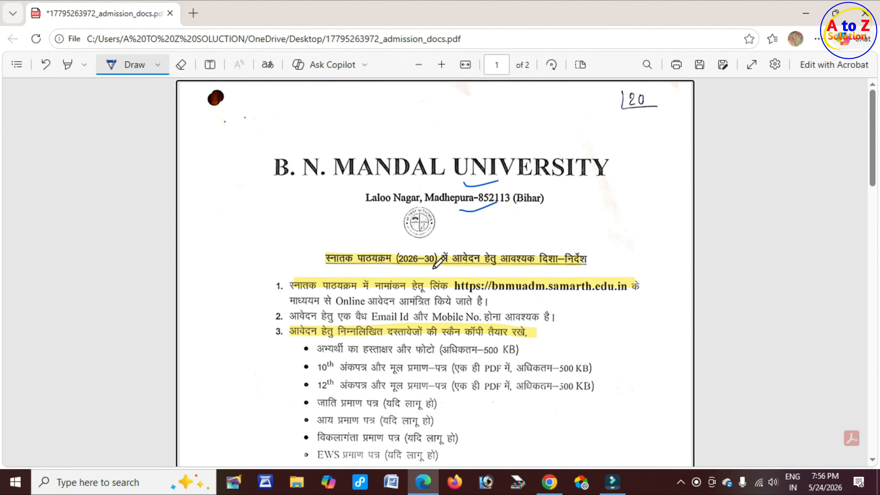
left_click_drag(429, 267, 444, 260)
Step: Underline the samarth portal link, the end of item 3, and the 150 fee line
scroll(544, 294, "down", 2)
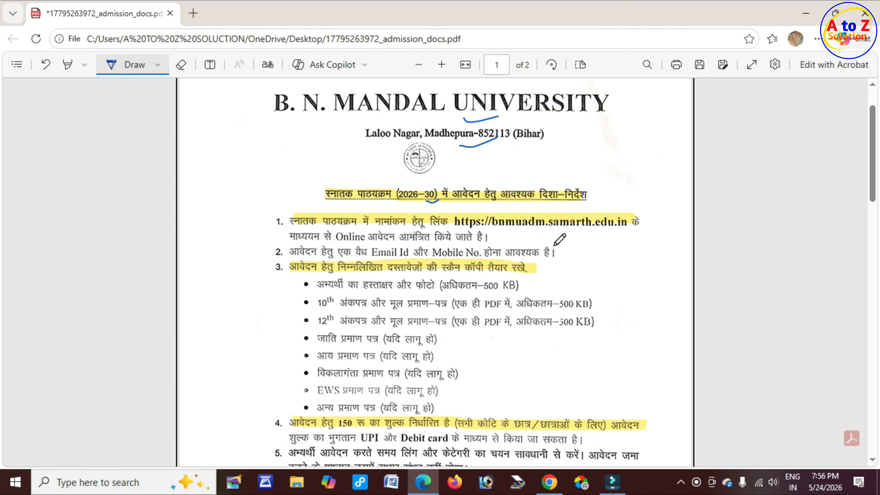
left_click_drag(548, 230, 581, 224)
left_click_drag(507, 273, 543, 265)
scroll(494, 298, "down", 2)
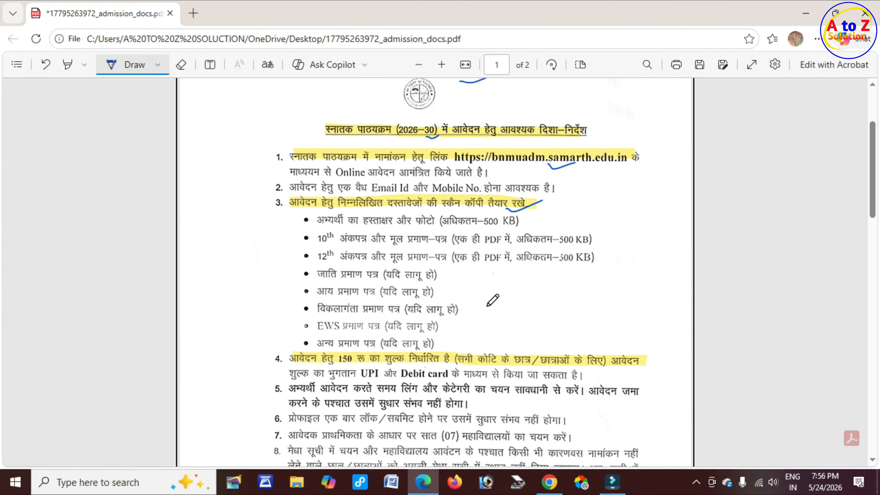
scroll(488, 306, "down", 2)
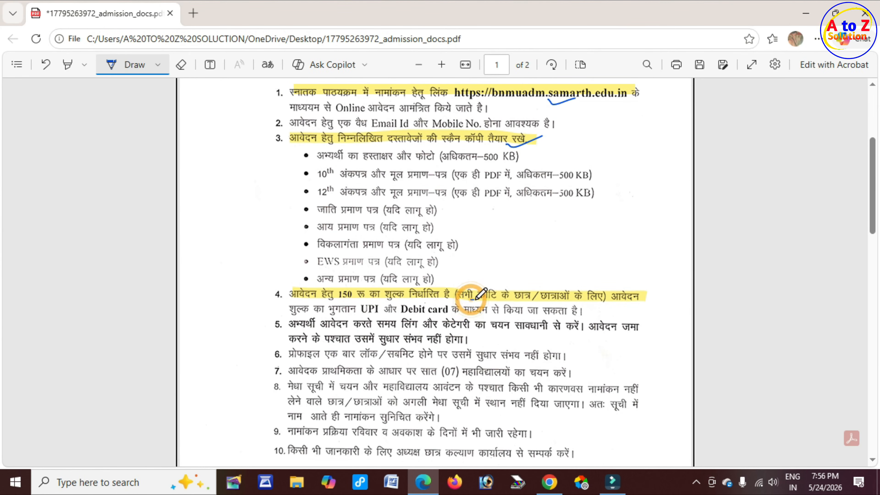
left_click_drag(471, 298, 595, 305)
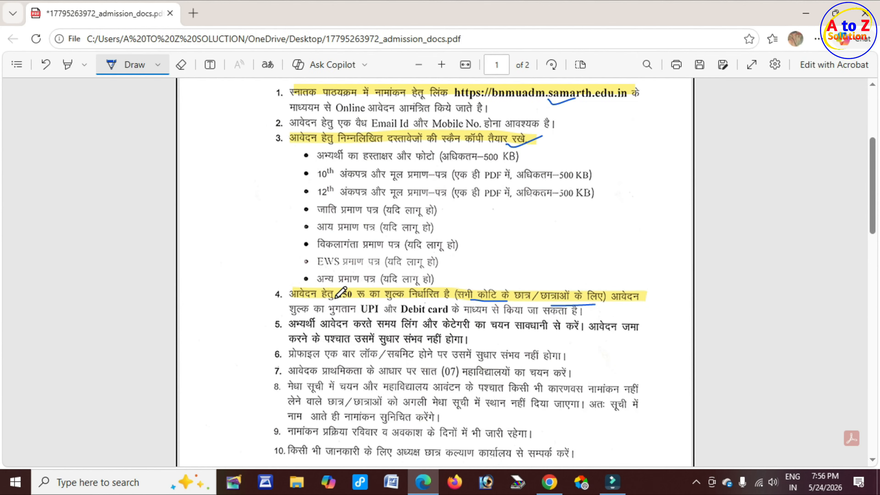
mouse_move(335, 299)
left_mouse_down()
mouse_move(359, 295)
mouse_move(384, 312)
mouse_move(451, 315)
left_mouse_up()
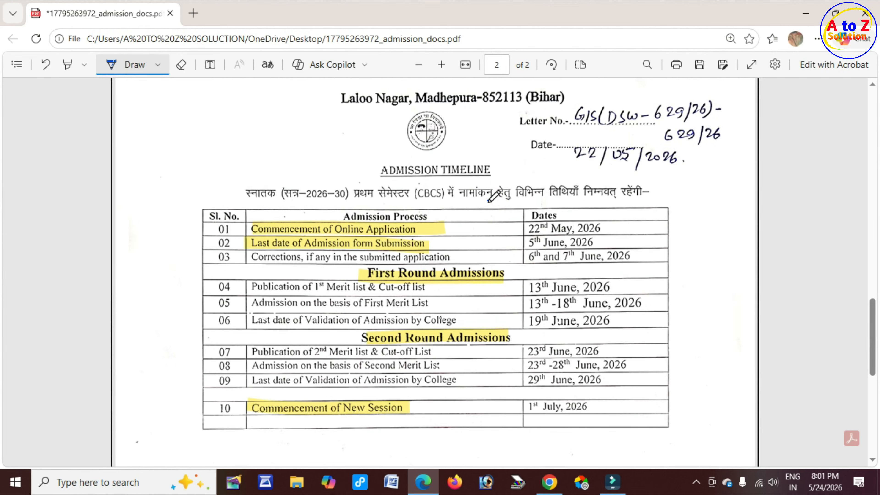
Step: Underline the application start (22 May 2026), submission deadline (5 June) and correction dates (6-7 June)
left_click_drag(488, 200, 517, 204)
left_click_drag(447, 231, 454, 229)
left_click_drag(585, 229, 602, 228)
left_click_drag(440, 243, 452, 244)
left_click_drag(595, 248, 610, 240)
left_click_drag(449, 262, 466, 262)
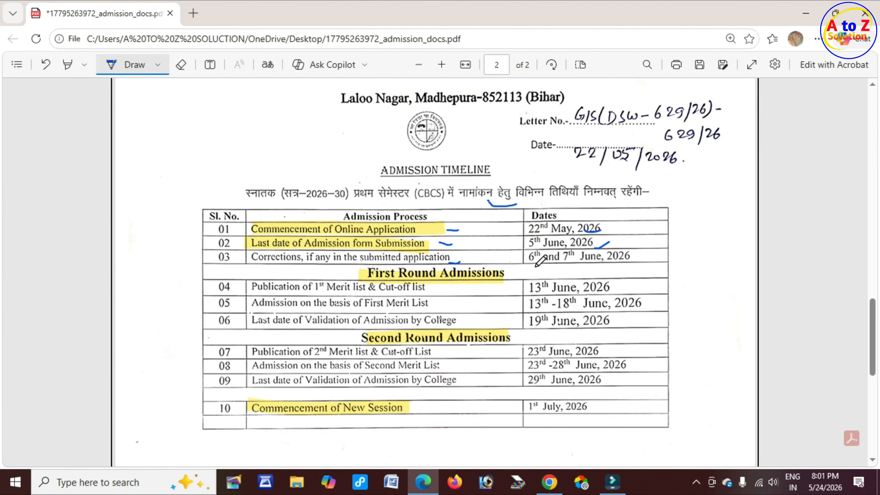
left_click_drag(530, 264, 625, 259)
Step: Underline the admission-round dates (13, 13-18, 19, 23-28, 29 June) and 1 July session start, then return to the portal
left_click_drag(468, 279, 490, 279)
left_click_drag(559, 293, 579, 290)
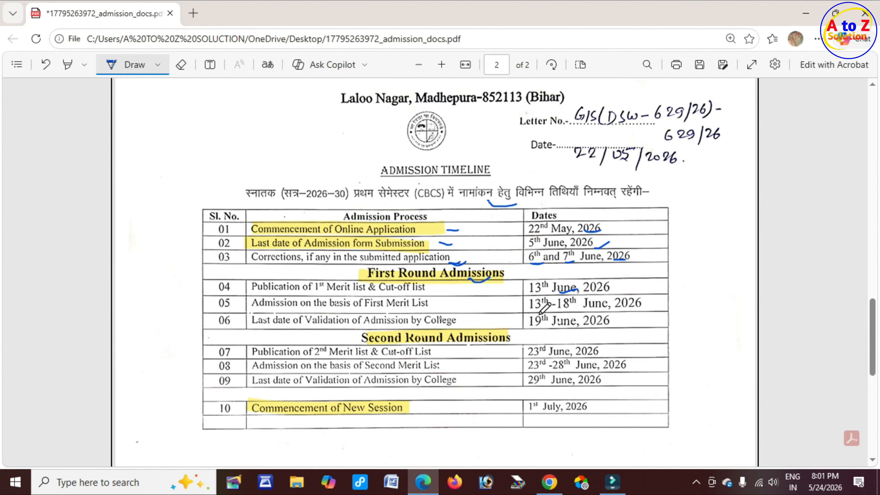
left_click_drag(537, 310, 553, 308)
left_click_drag(538, 328, 545, 326)
scroll(544, 326, "down", 2)
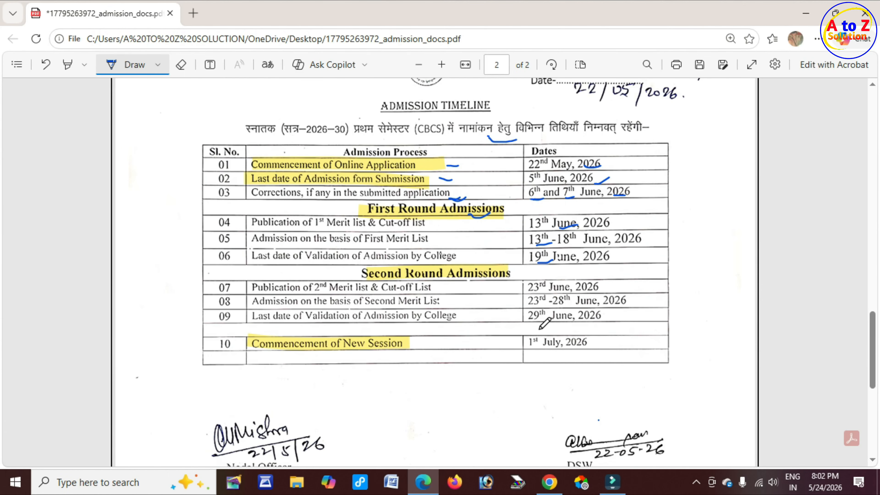
left_click_drag(489, 277, 506, 275)
left_click_drag(532, 305, 544, 305)
left_click_drag(532, 319, 547, 322)
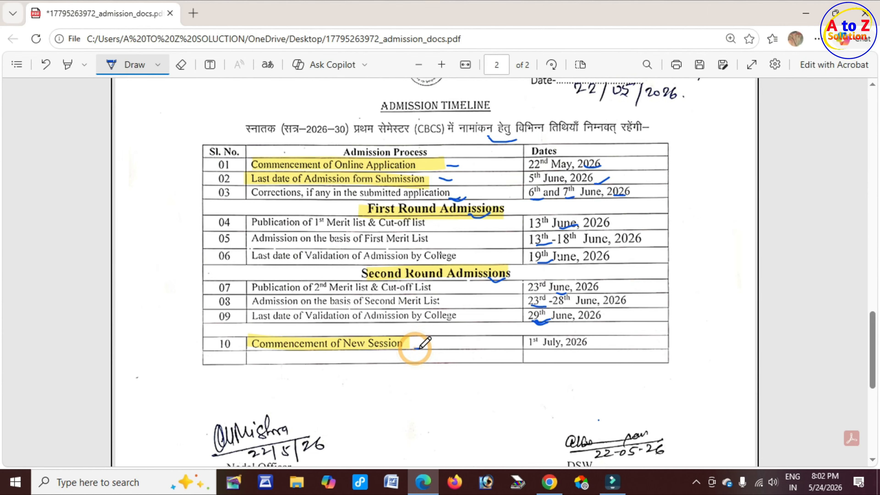
left_click_drag(415, 349, 436, 341)
left_click_drag(552, 350, 570, 349)
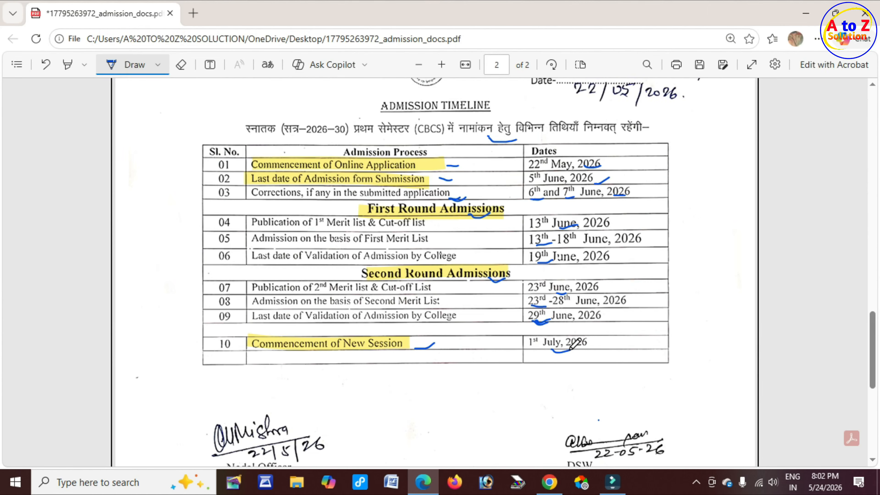
key("ctrl+l")
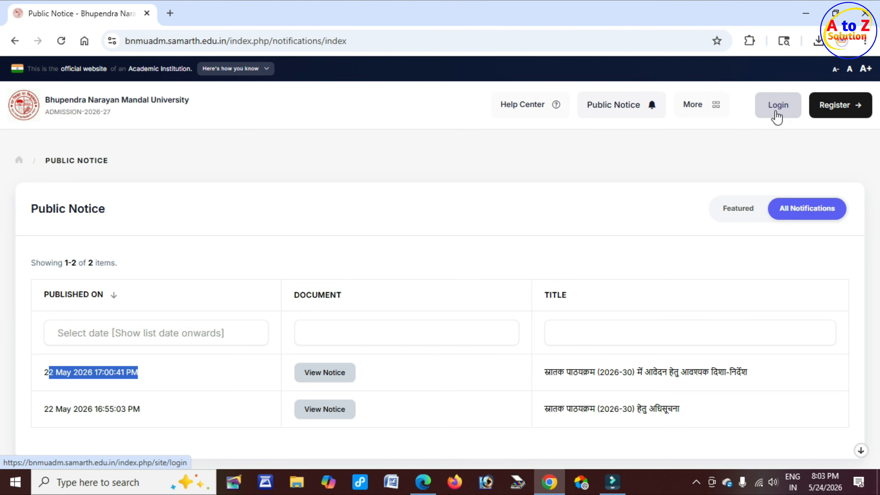
Step: Open the Create an Account form and highlight its Register and Important Instructions headings
left_click(839, 104)
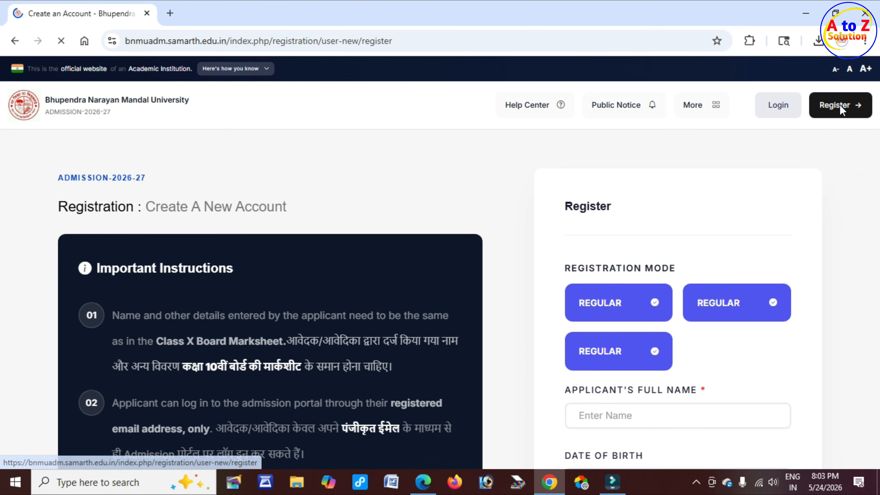
left_click_drag(564, 214, 619, 208)
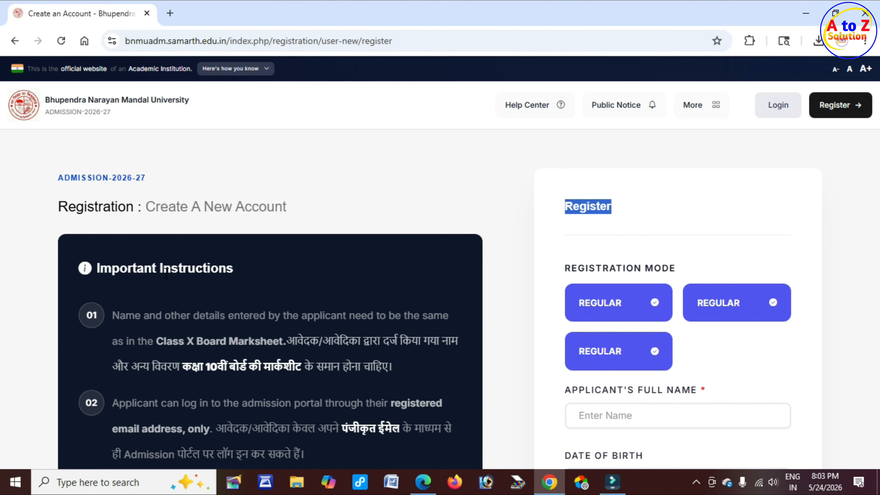
left_click_drag(166, 273, 240, 278)
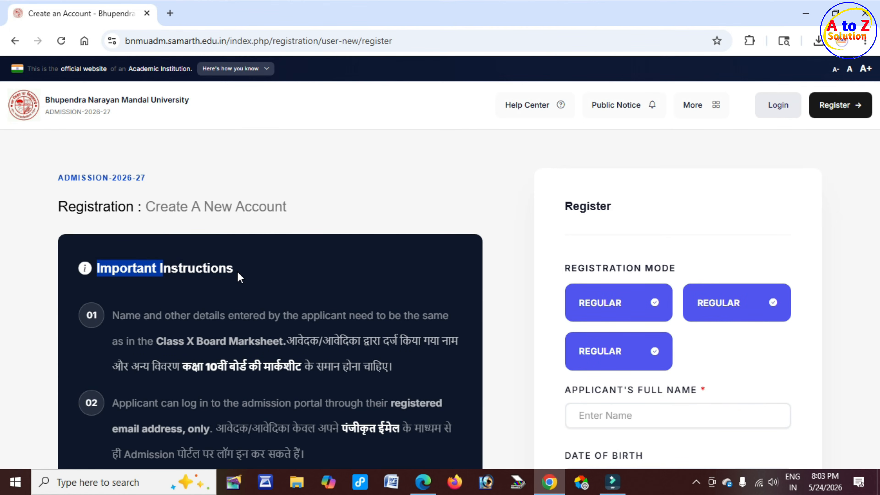
scroll(567, 285, "down", 3)
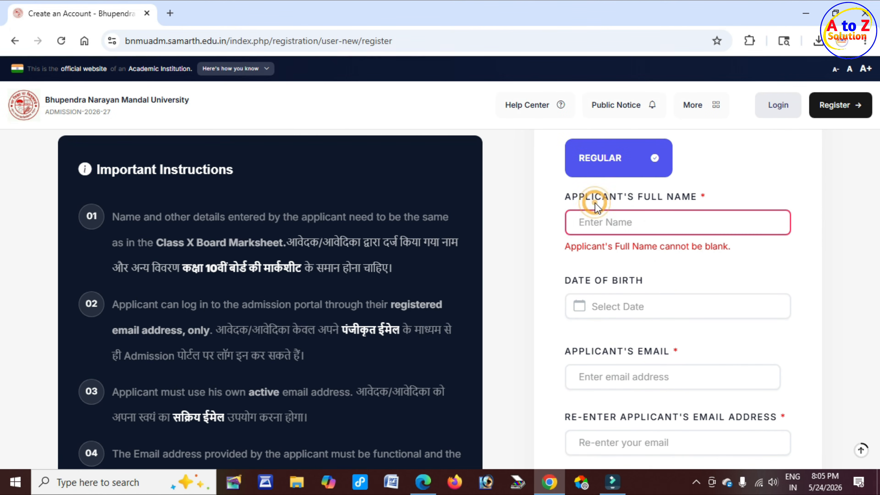
left_click_drag(595, 197, 693, 203)
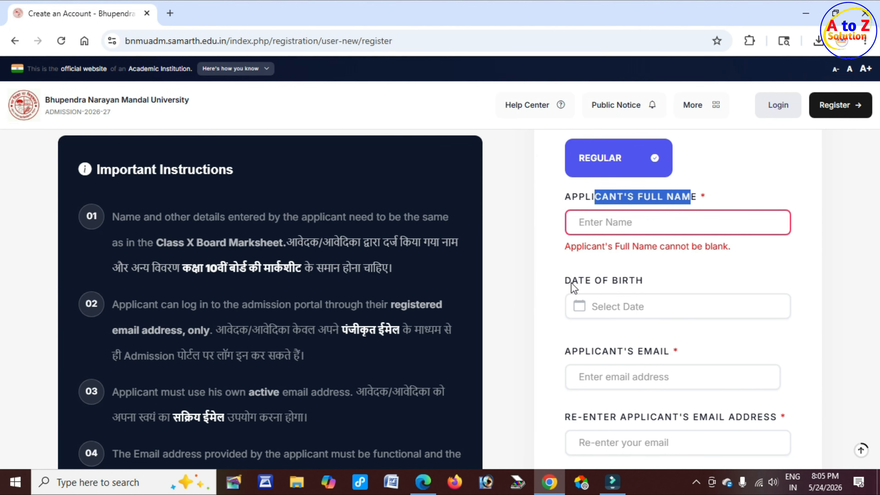
left_click_drag(571, 280, 645, 285)
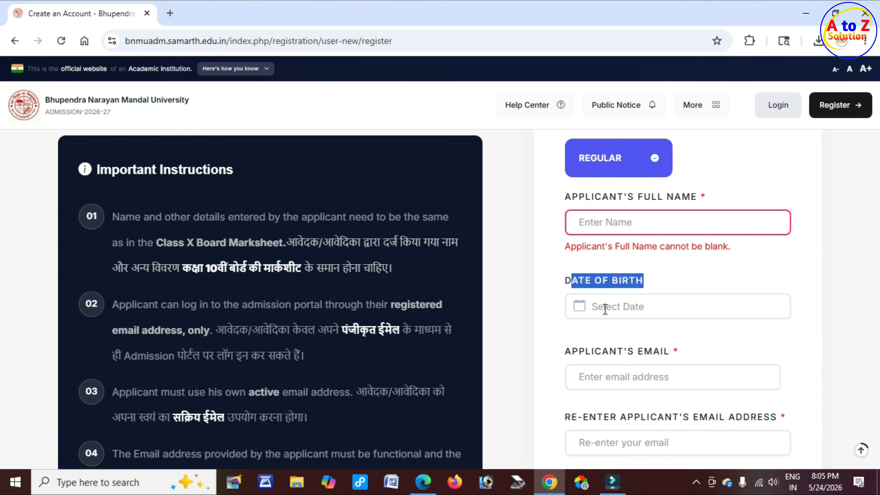
left_click(585, 306)
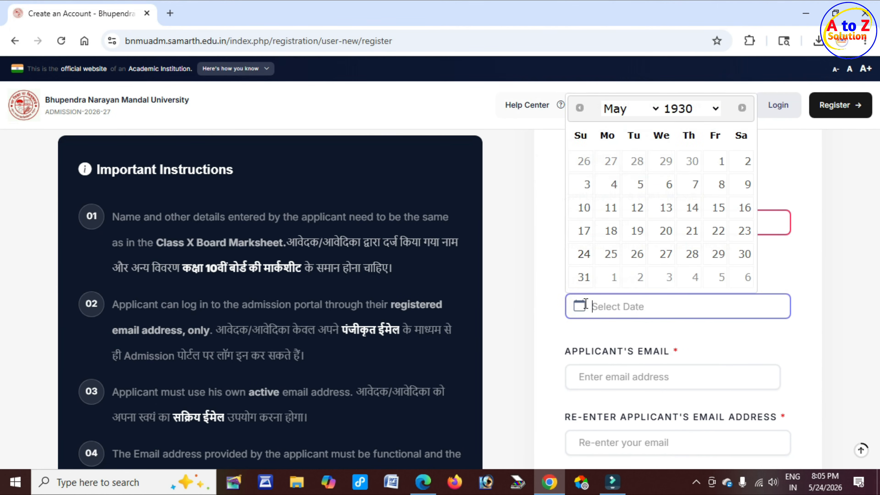
left_click(710, 113)
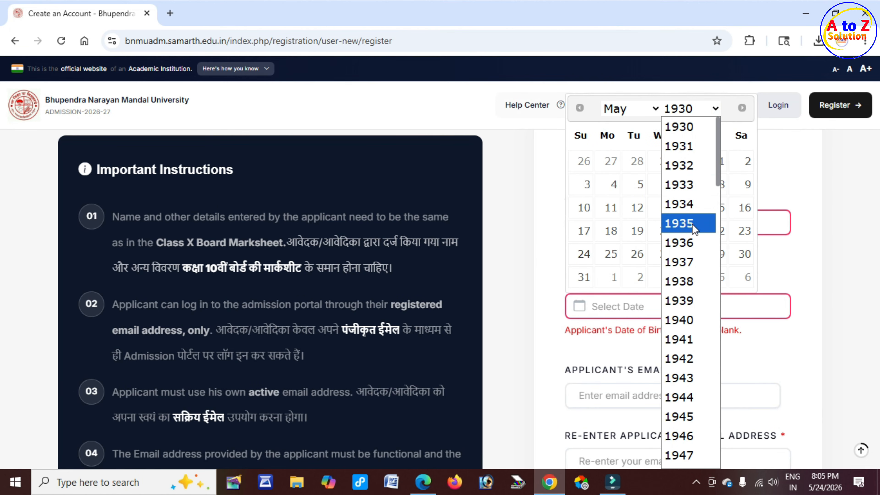
scroll(690, 277, "down", 10)
scroll(700, 305, "down", 8)
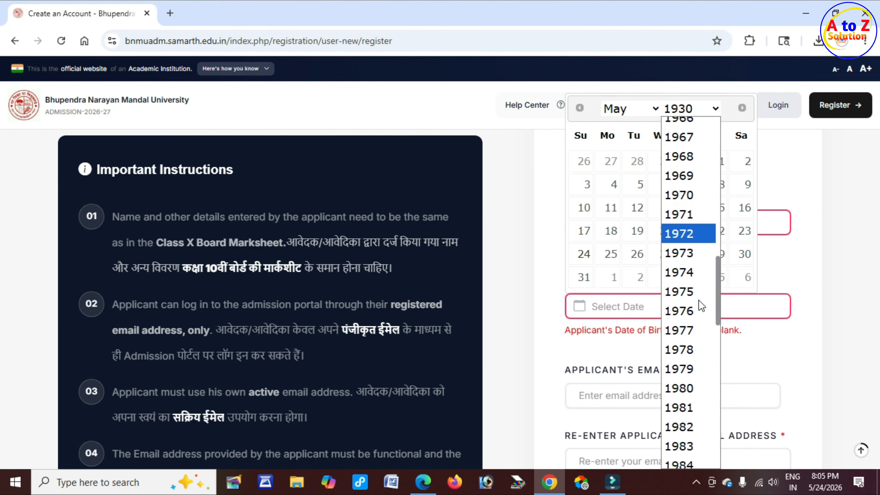
left_click(700, 305)
left_click(643, 109)
left_click(635, 169)
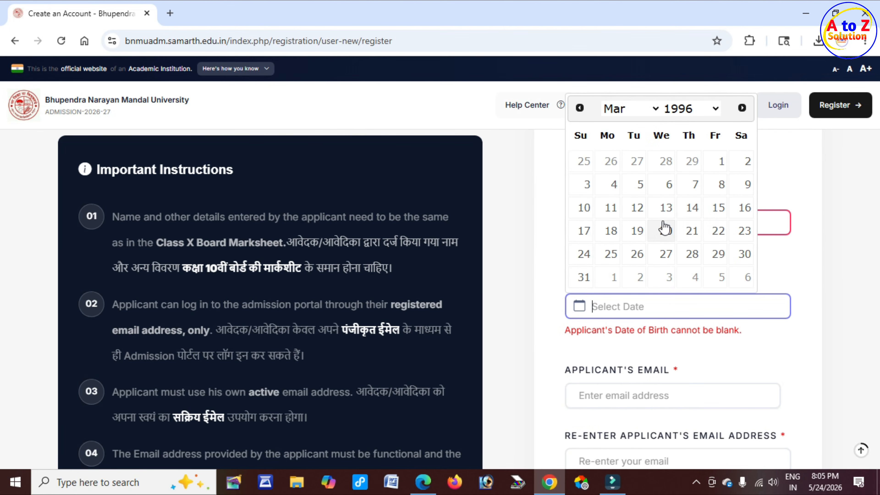
left_click(637, 207)
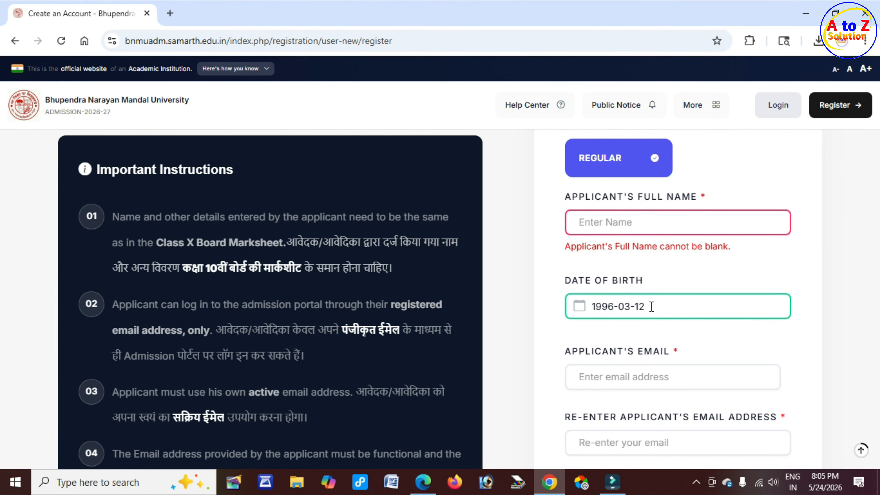
Step: Go to the applicant's email and re-enter email fields
scroll(652, 309, "down", 2)
double_click(582, 290)
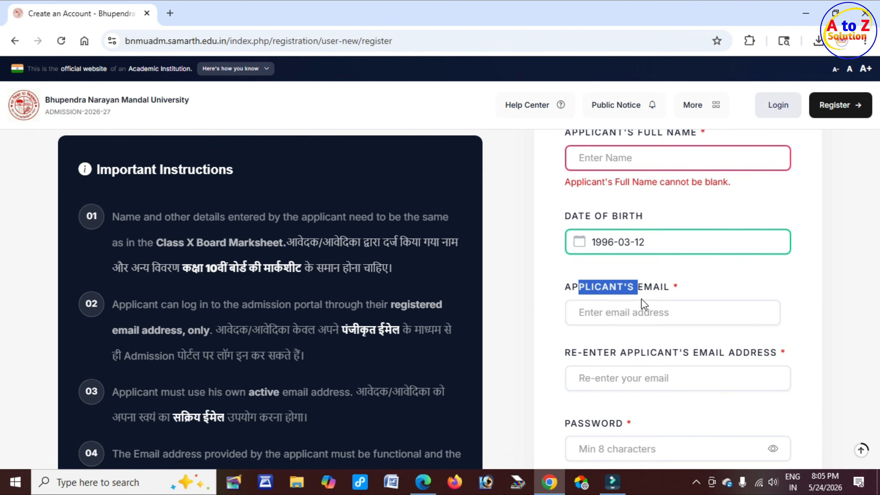
left_click(627, 309)
scroll(616, 307, "down", 4)
left_click_drag(594, 227, 686, 226)
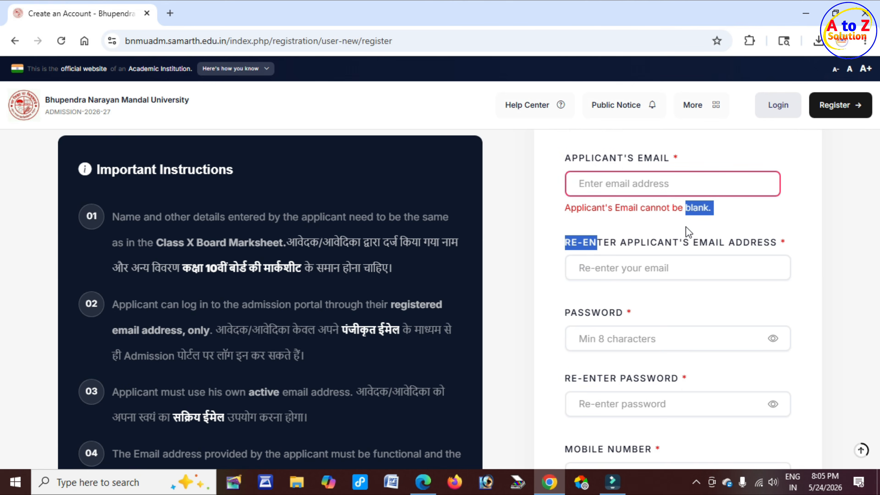
left_click(635, 261)
scroll(586, 267, "down", 2)
Step: Review the sample password guidance and go to the Password and Re-enter Password fields
left_click_drag(590, 252, 620, 271)
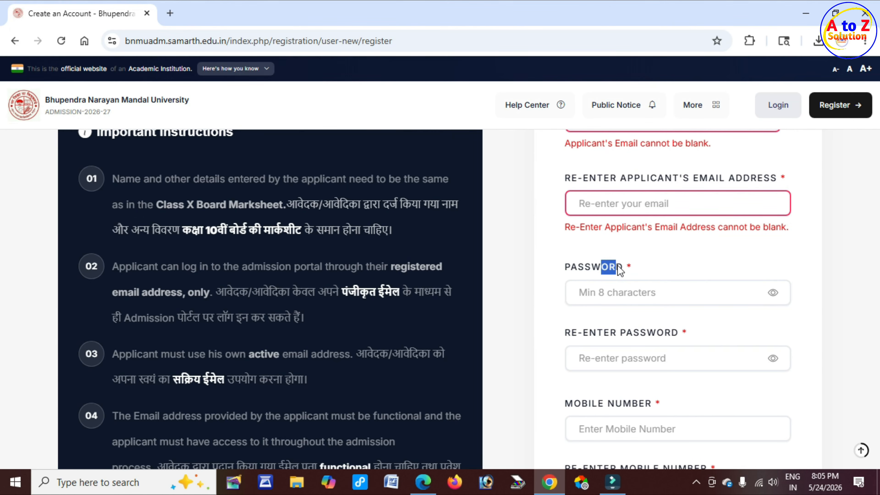
left_click_drag(305, 352, 259, 350)
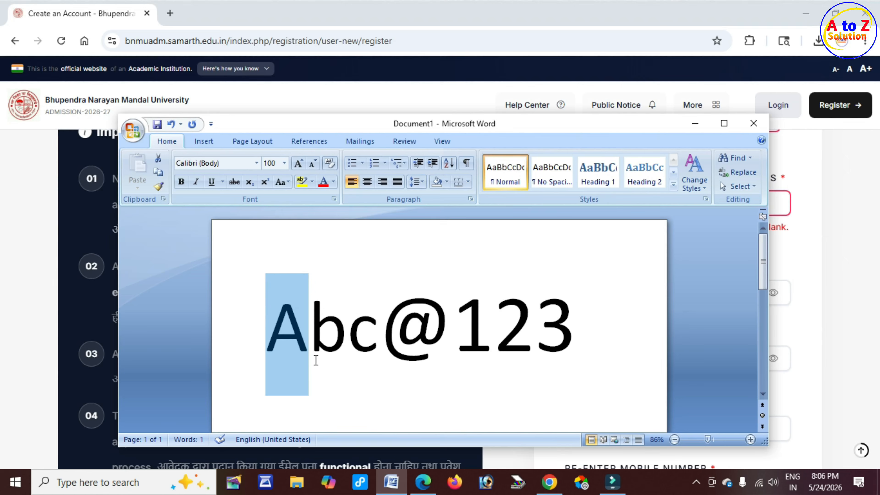
left_click_drag(317, 357, 590, 360)
left_click(843, 343)
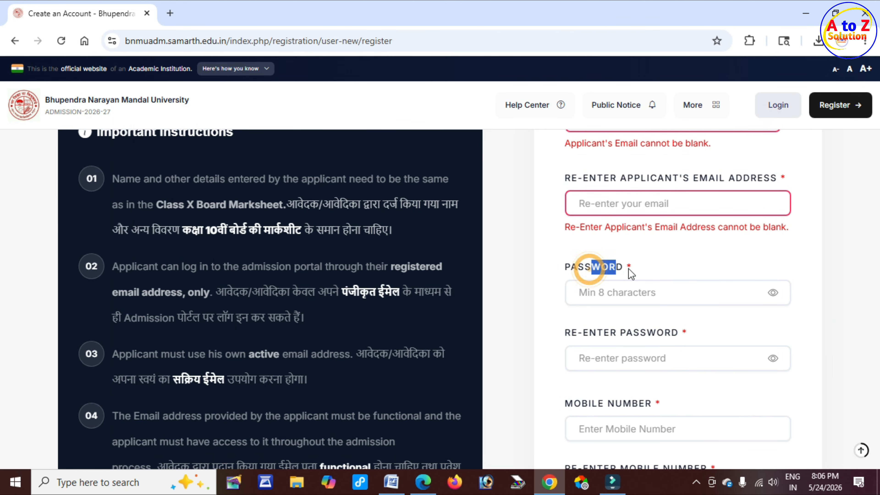
left_click_drag(628, 269, 631, 270)
left_click_drag(576, 271, 620, 272)
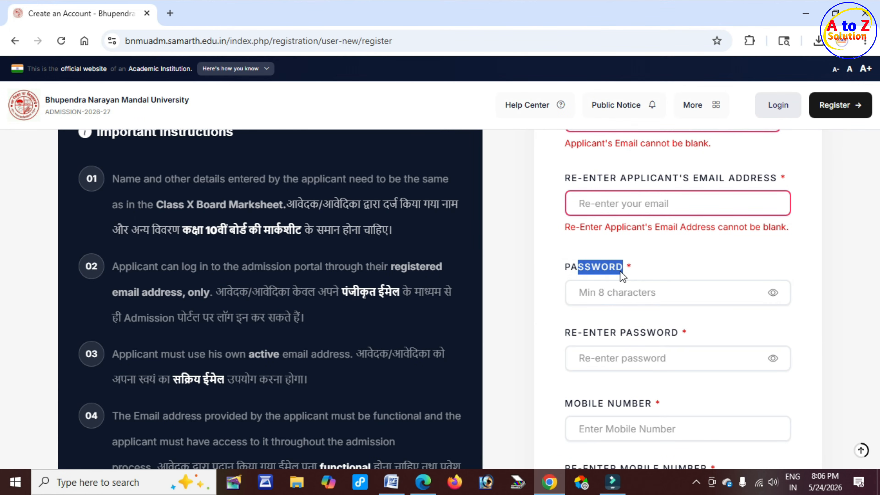
left_click(572, 339)
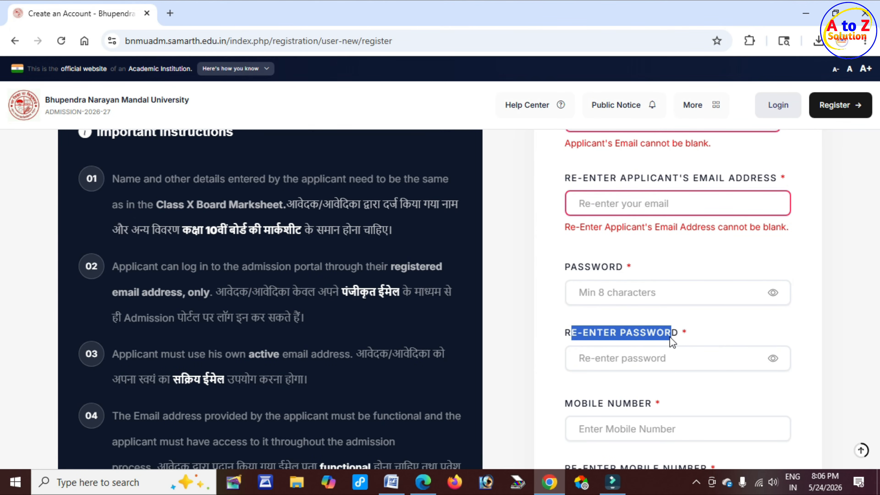
left_click(623, 362)
Step: Go to the Mobile Number, Re-enter Mobile and Enter Captcha fields
scroll(555, 370, "down", 3)
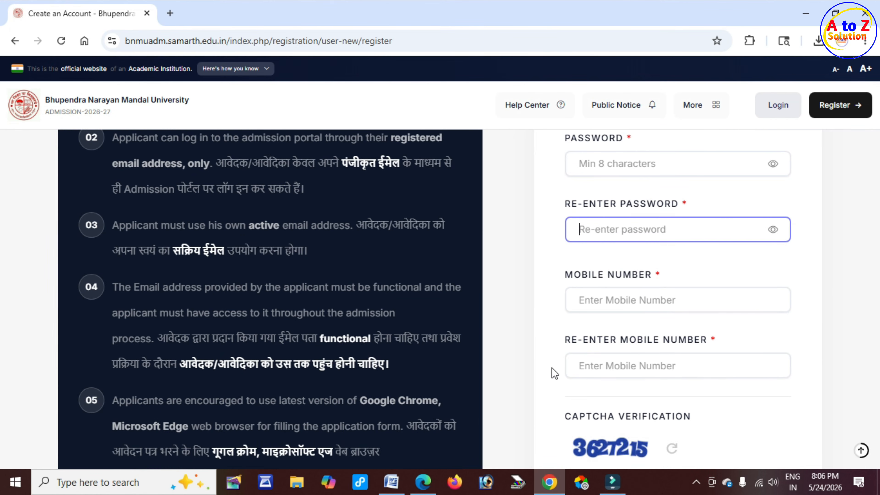
left_click_drag(581, 277, 621, 273)
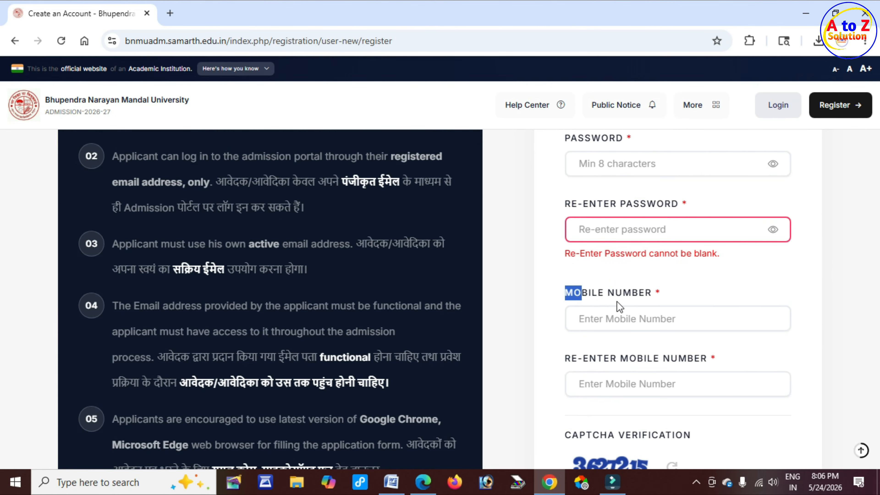
left_click(606, 321)
scroll(608, 343, "down", 3)
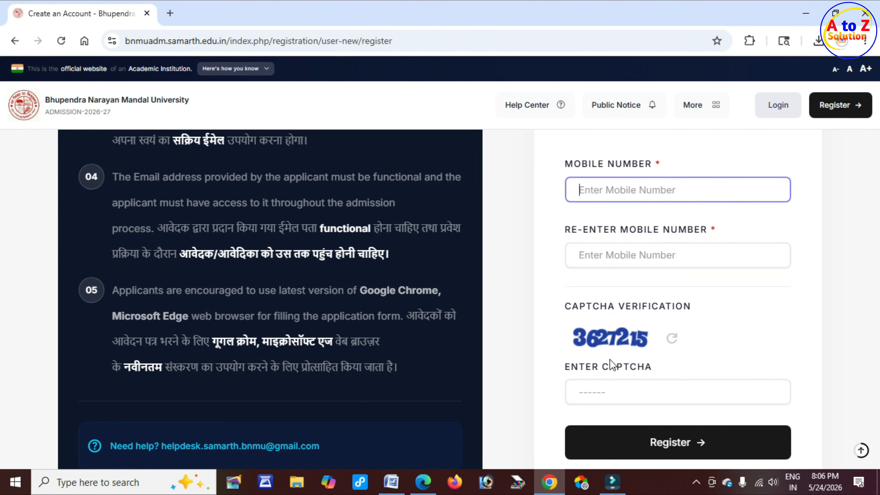
left_click(618, 259)
scroll(612, 260, "down", 3)
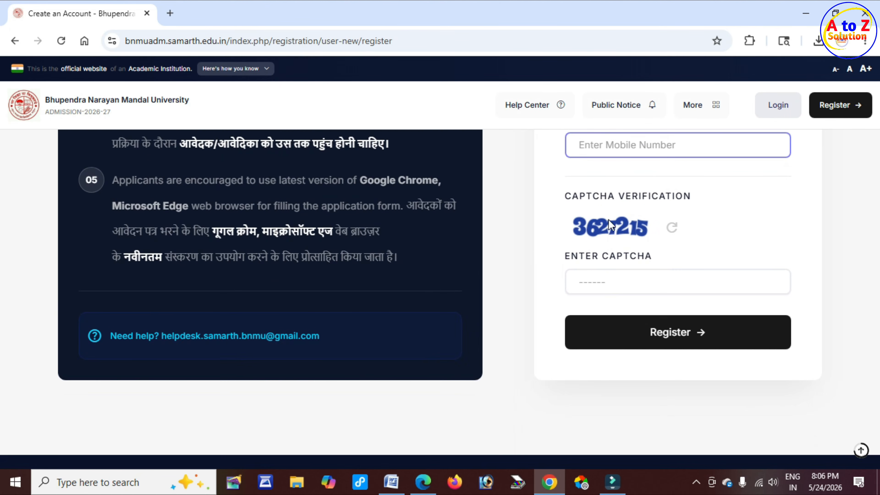
left_click(611, 275)
left_click(599, 301)
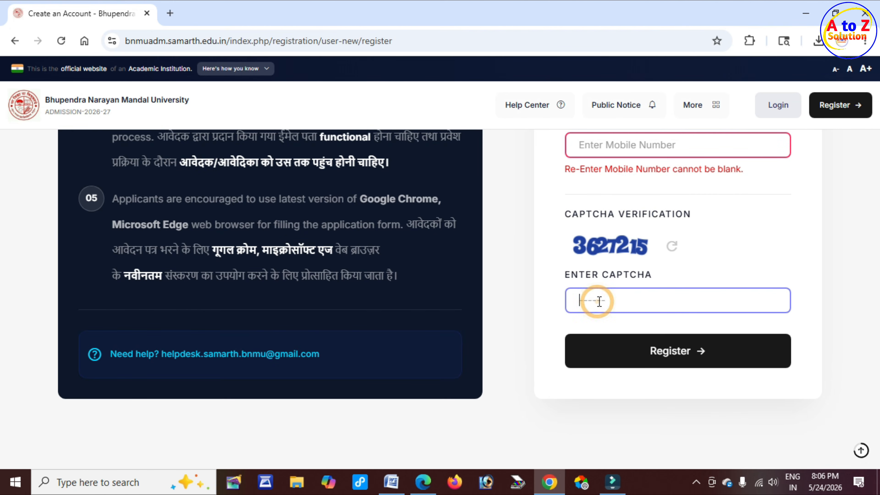
Step: Submit the registration and fill in the OTP and captcha on the Verify Account page
left_click(666, 367)
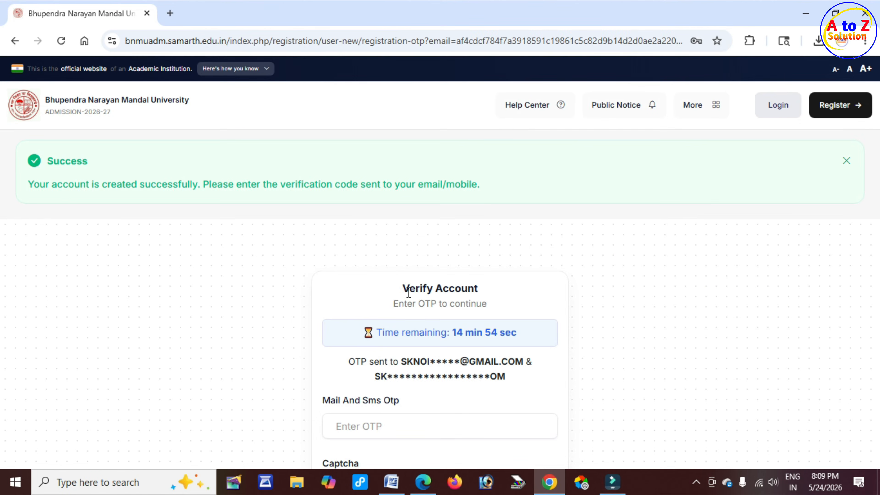
left_click_drag(409, 289, 469, 291)
scroll(476, 291, "down", 3)
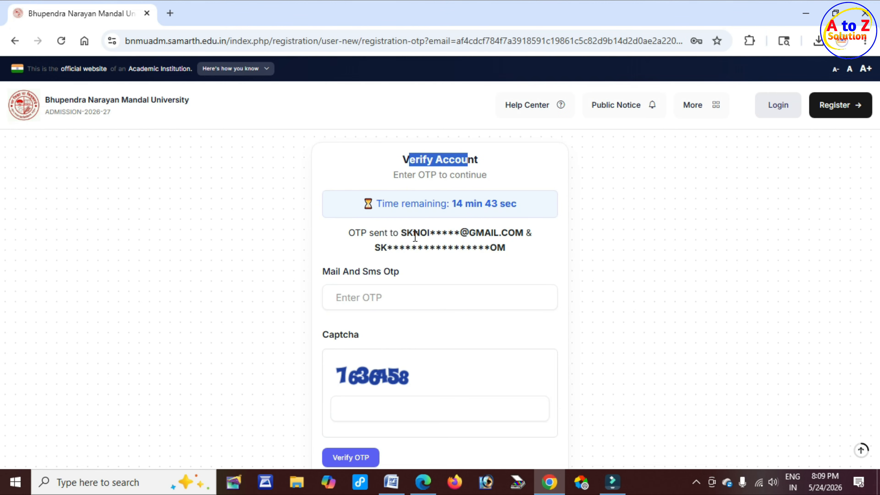
left_click_drag(407, 233, 470, 236)
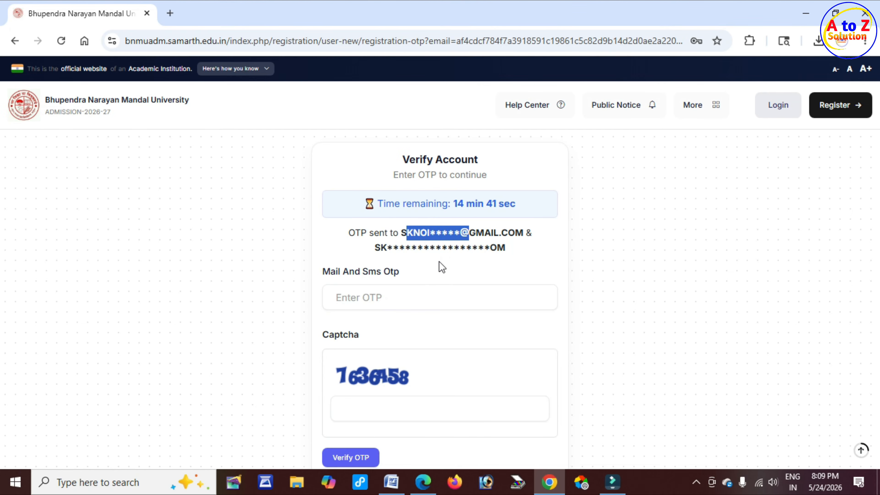
left_click_drag(362, 273, 385, 289)
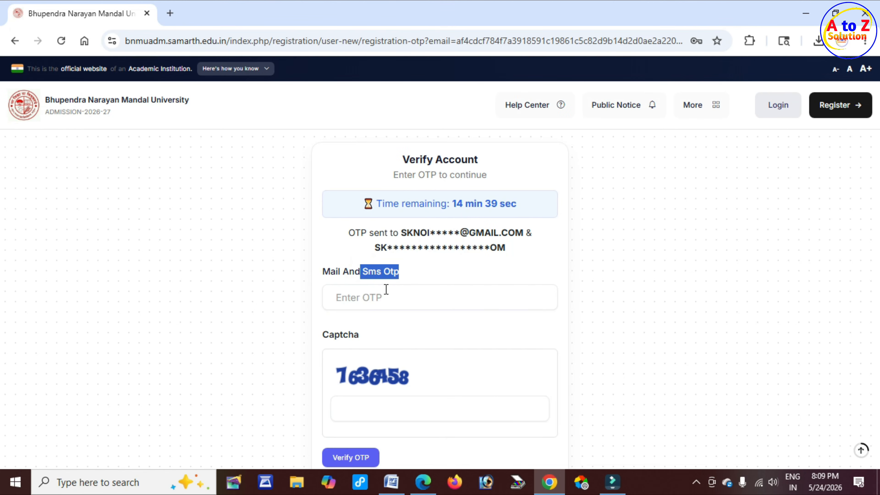
left_click(382, 291)
scroll(382, 291, "down", 3)
left_click(379, 255)
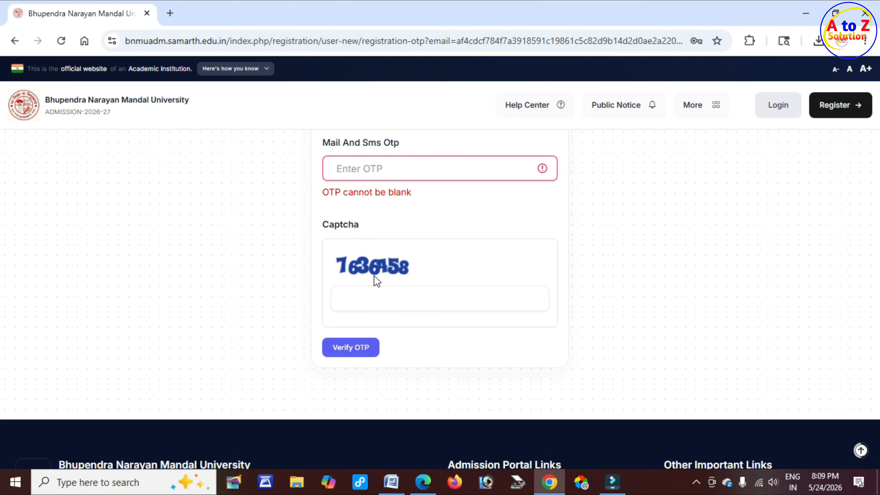
left_click(373, 298)
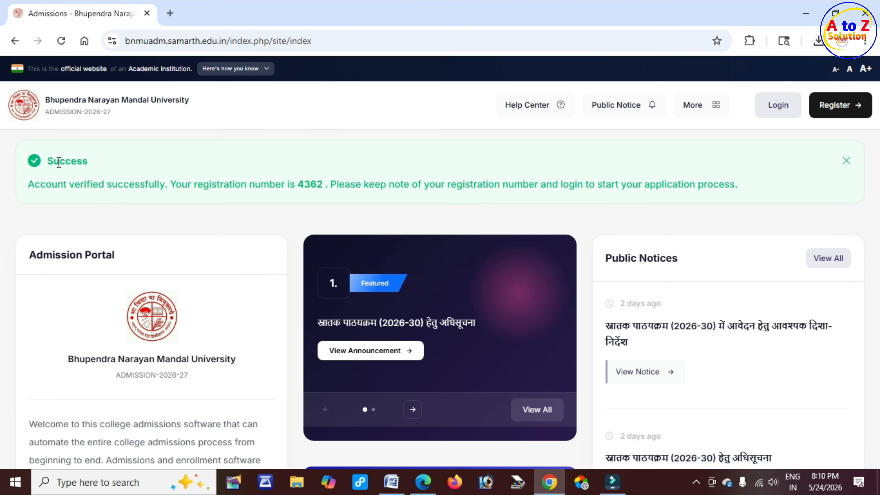
Step: Highlight the account-verified message and the newly issued registration number
left_click_drag(60, 161, 84, 162)
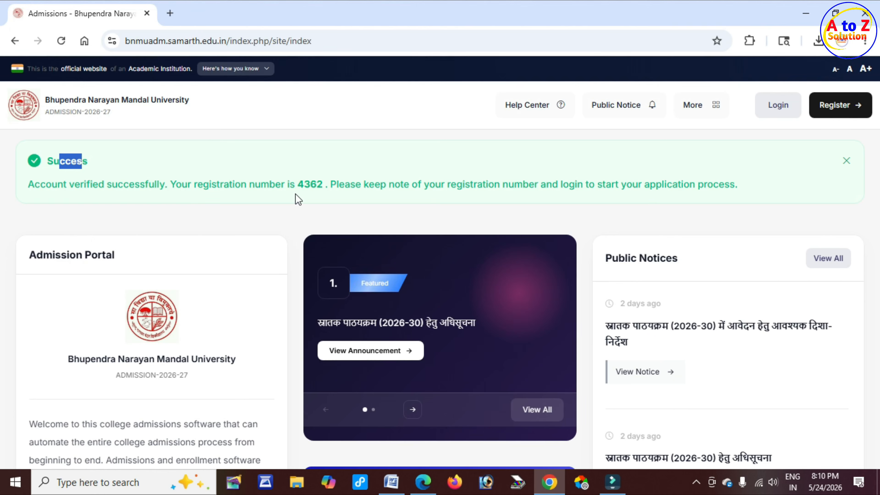
left_click_drag(296, 184, 325, 184)
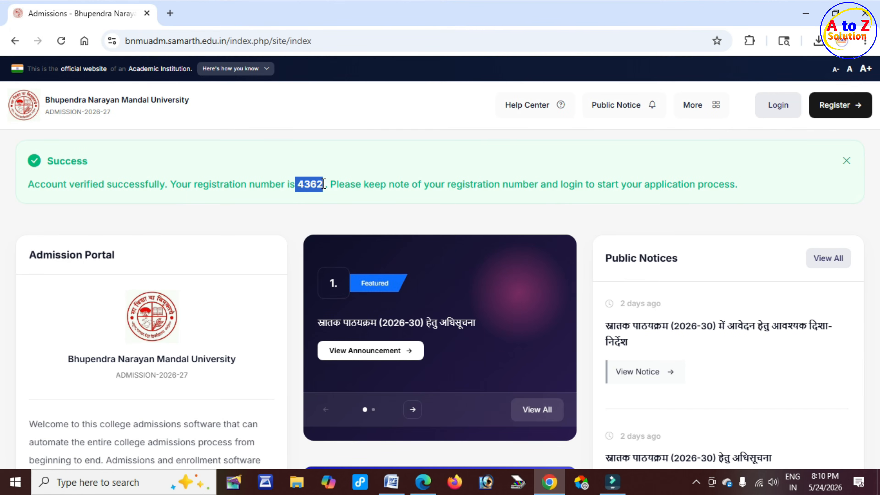
left_click(324, 184)
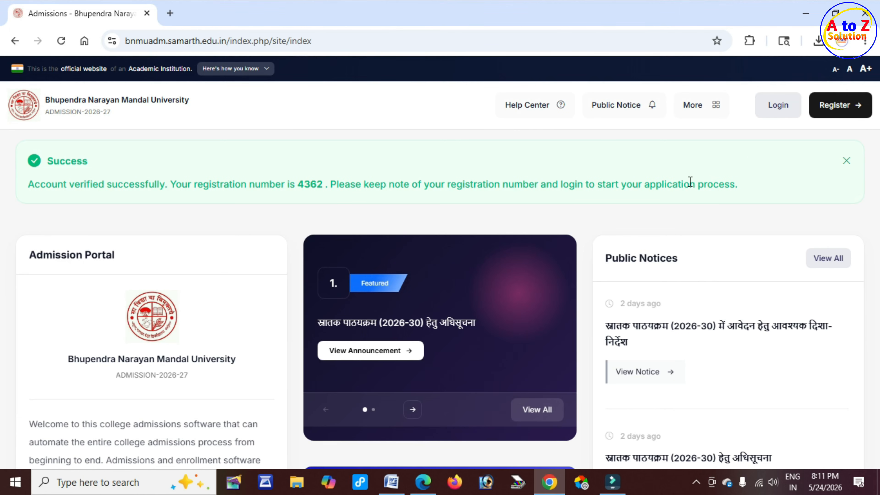
Step: Log in with the registered email ID, password and captcha
left_click(781, 110)
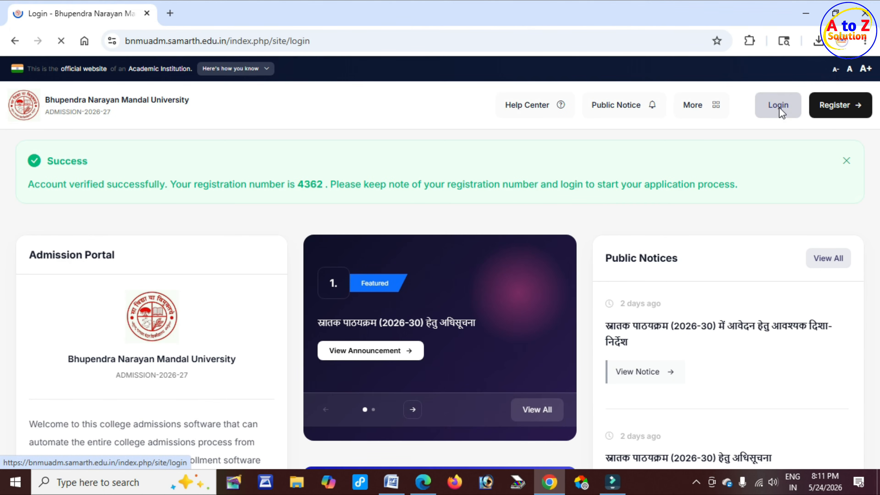
left_click_drag(571, 211, 714, 212)
scroll(622, 212, "down", 2)
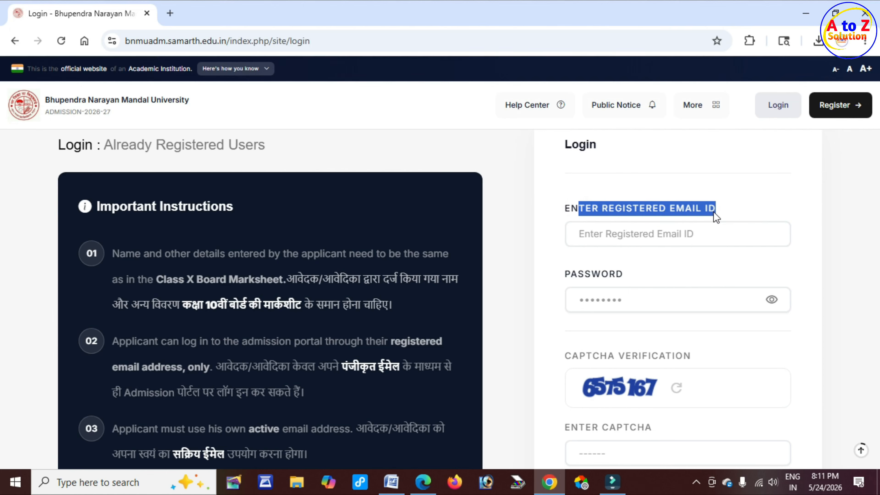
left_click(622, 235)
scroll(624, 235, "down", 1)
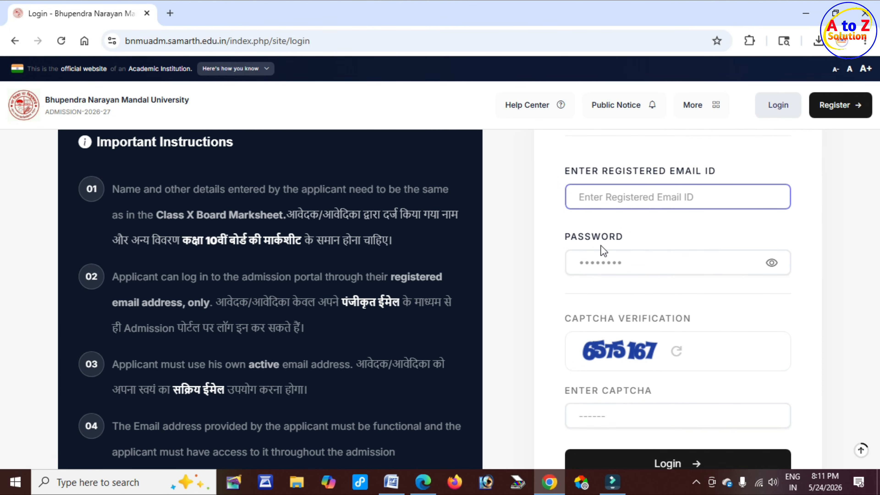
left_click_drag(570, 245, 602, 267)
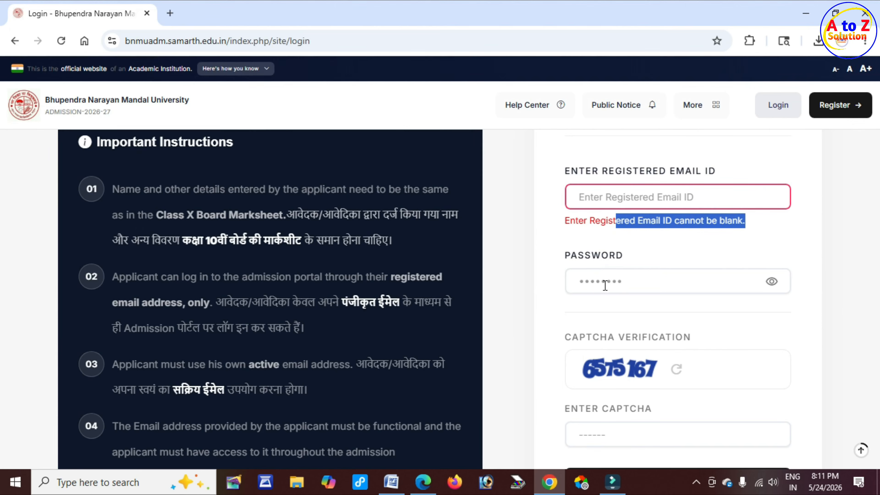
left_click(605, 286)
scroll(615, 375, "down", 3)
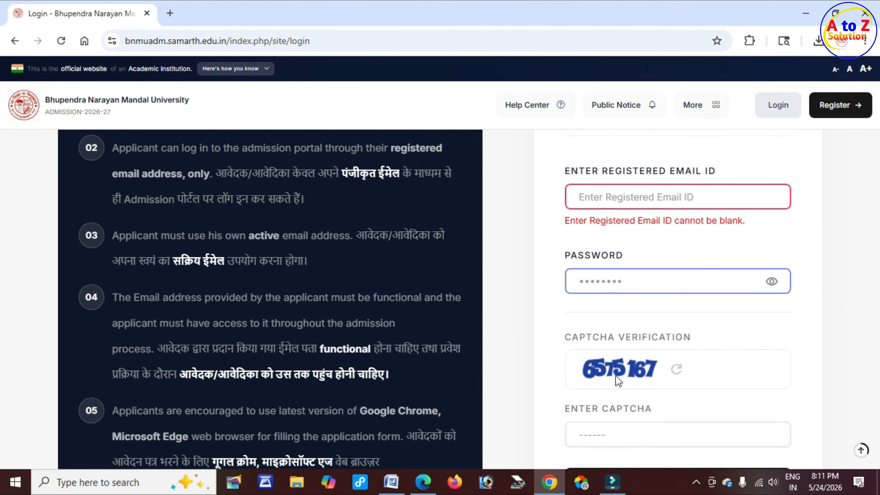
left_click(617, 443)
scroll(758, 399, "down", 5)
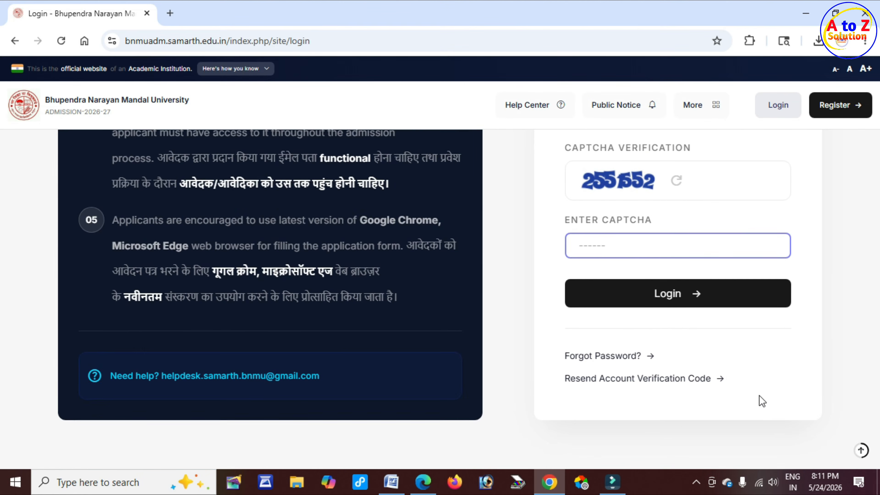
left_click(689, 303)
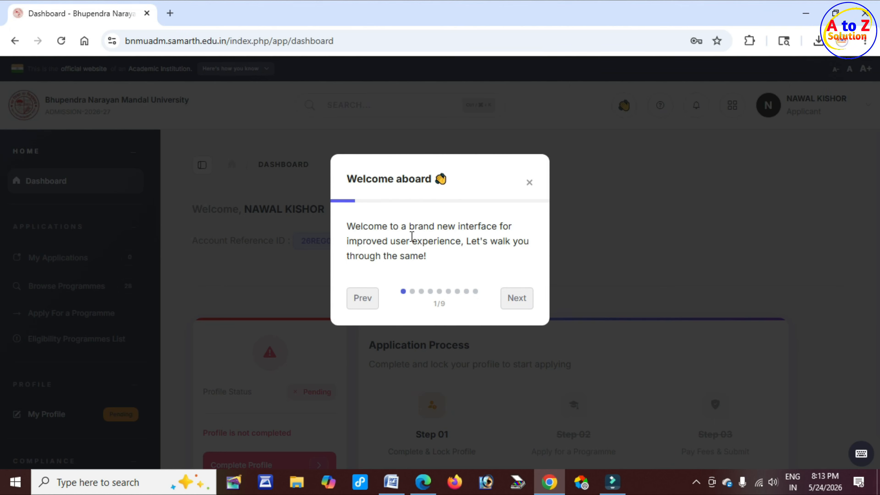
Step: Step through, then close and confirm dismissing the dashboard welcome tour
left_click_drag(410, 238, 447, 238)
left_click(518, 299)
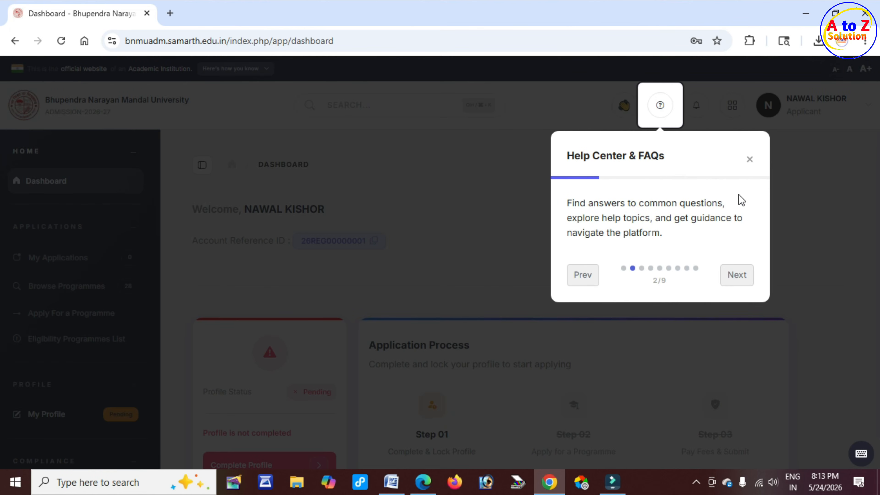
left_click(750, 159)
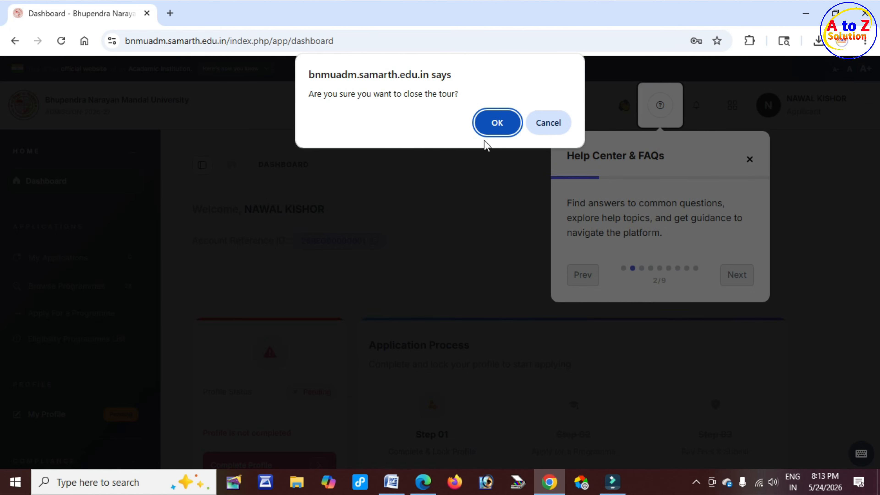
left_click_drag(389, 96, 432, 96)
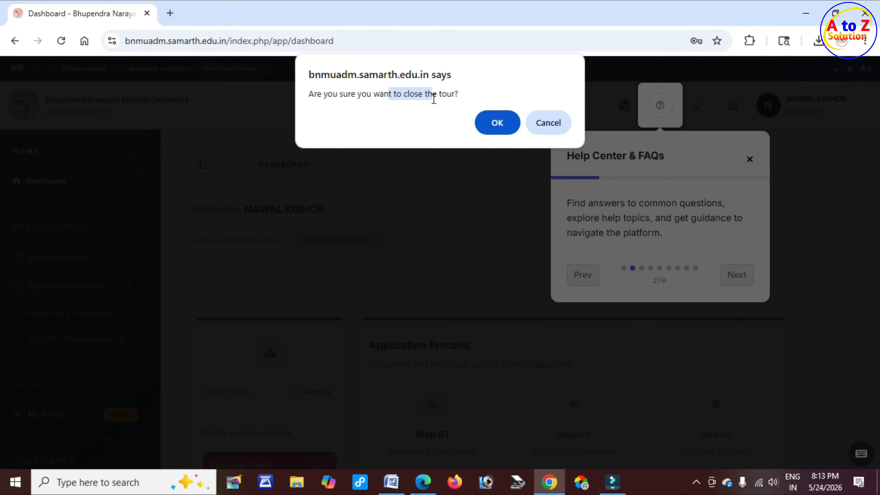
left_click(506, 133)
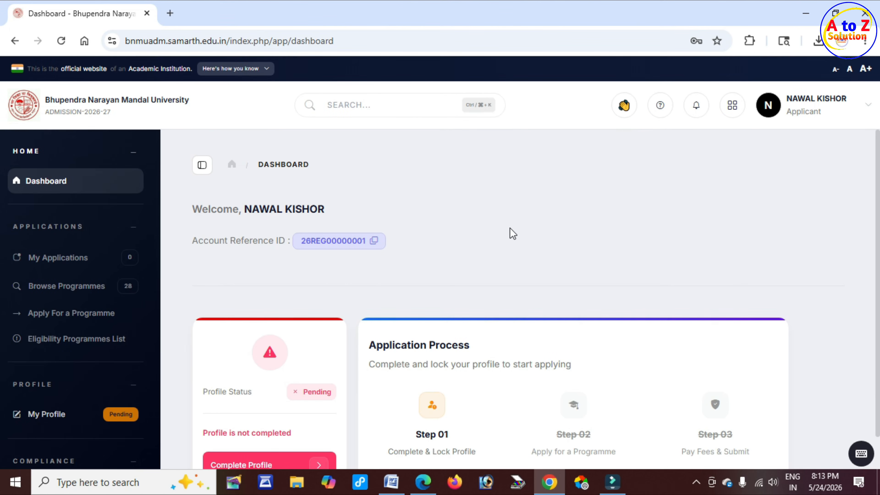
Step: Highlight the Profile Status showing Pending
scroll(467, 245, "down", 1)
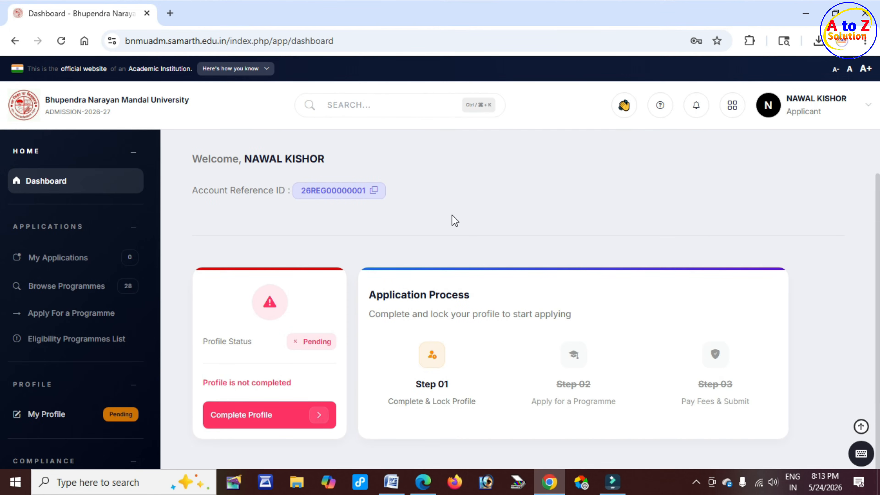
left_click_drag(203, 342, 247, 342)
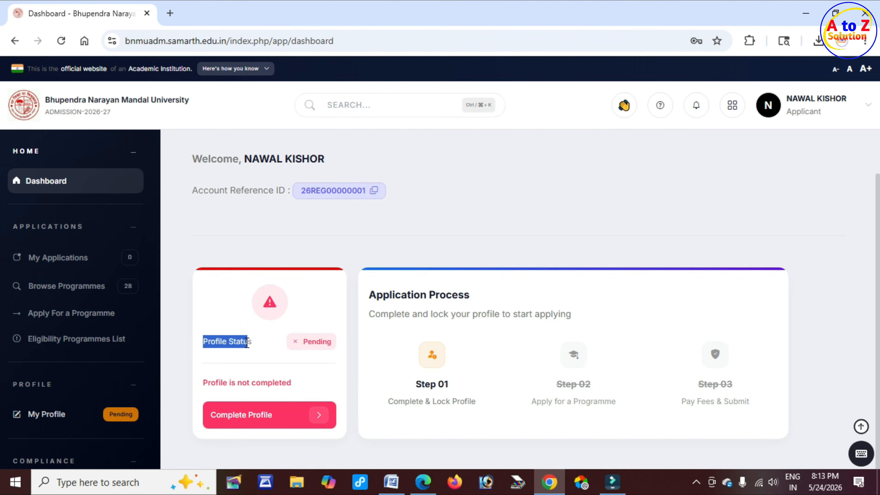
left_click_drag(304, 341, 332, 341)
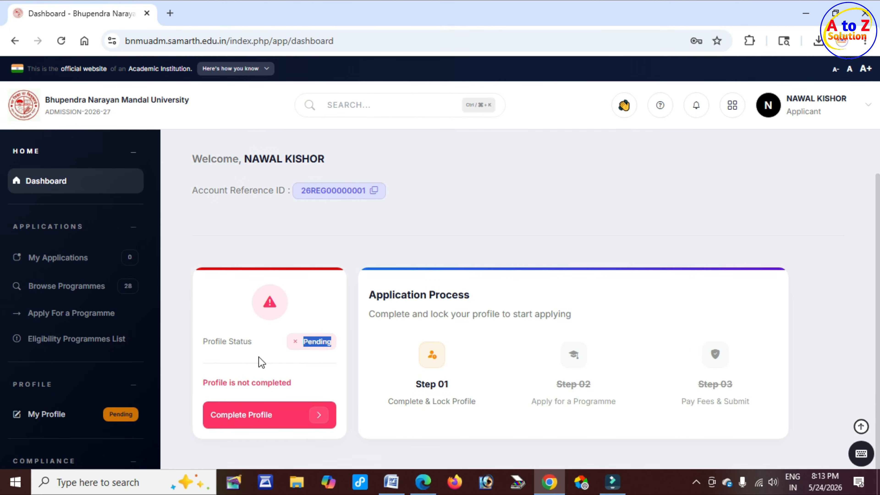
Step: Open the Personal Details form and go to the Alternate Email and Alternate Mobile fields
left_click(287, 426)
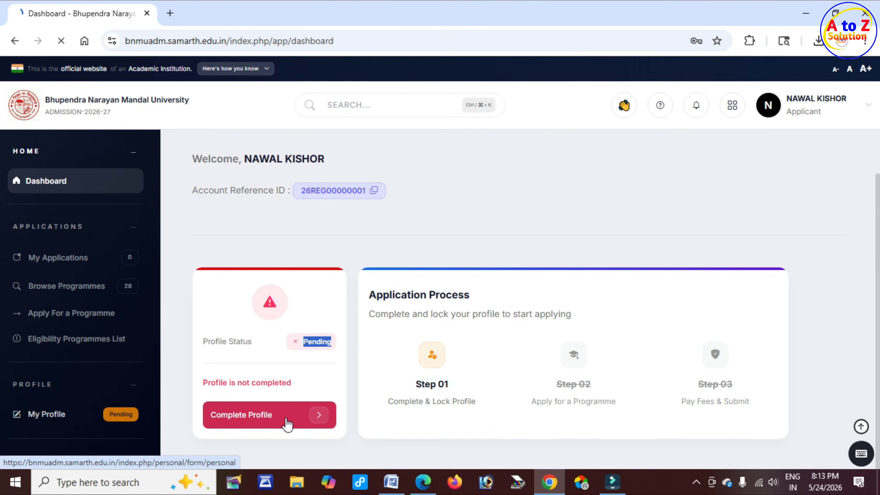
left_click_drag(192, 165, 261, 169)
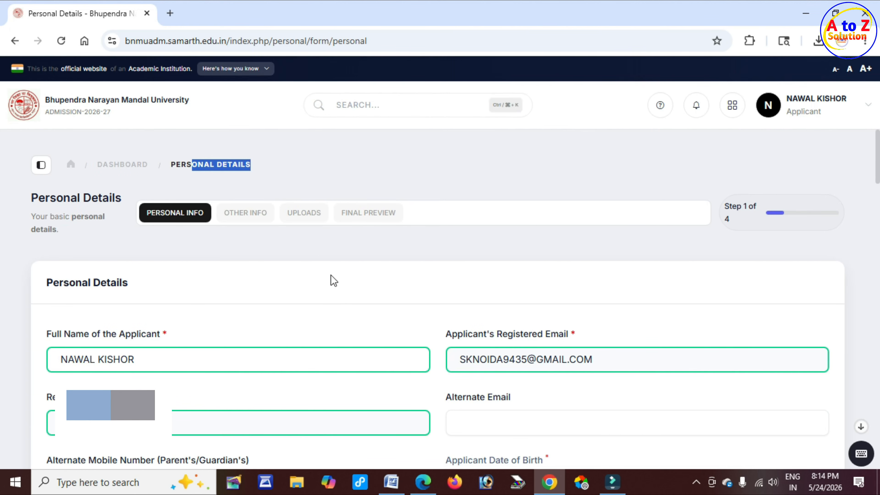
scroll(455, 209, "down", 5)
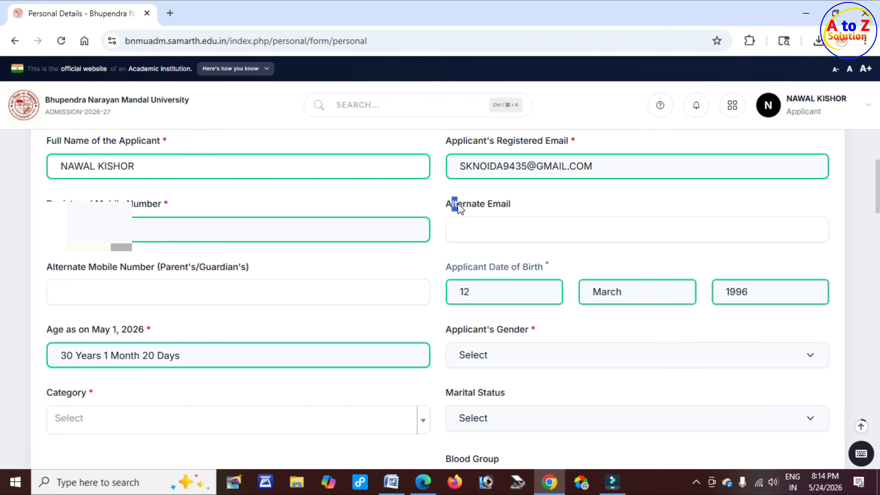
left_click_drag(460, 209, 505, 209)
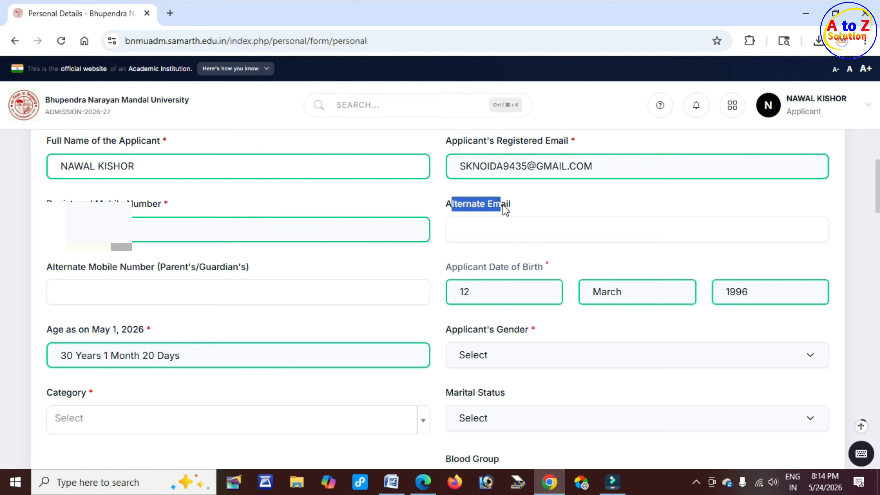
left_click(496, 227)
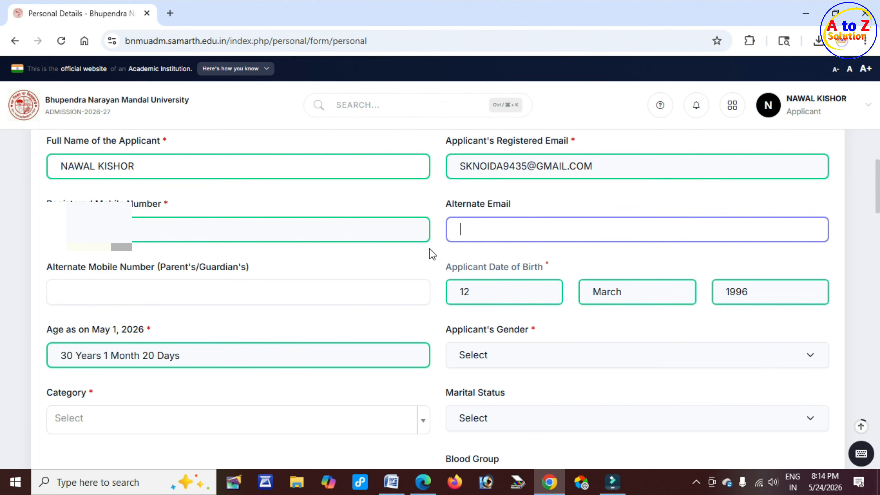
left_click_drag(56, 267, 156, 272)
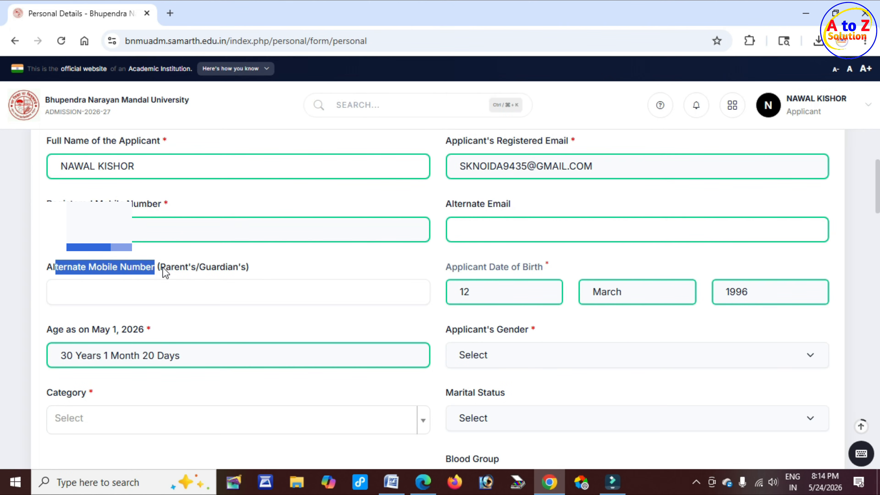
left_click(142, 297)
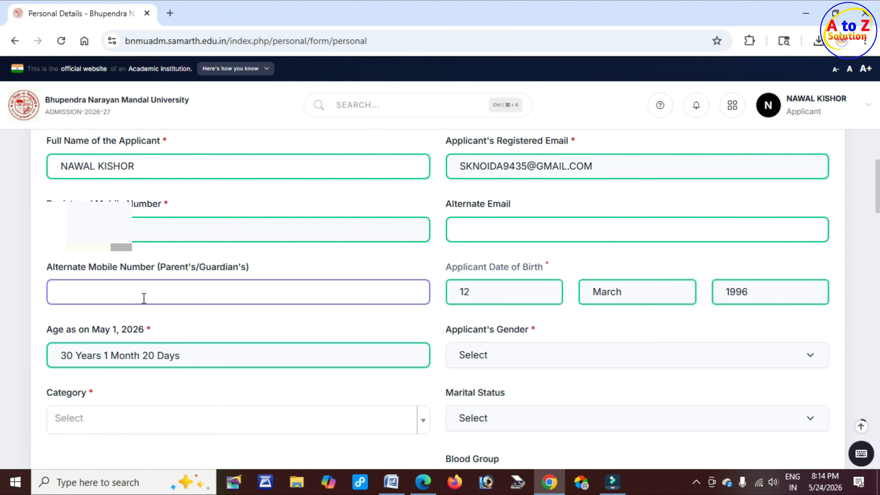
Step: Set the applicant's gender to Male
left_click_drag(437, 335, 527, 332)
left_click(526, 333)
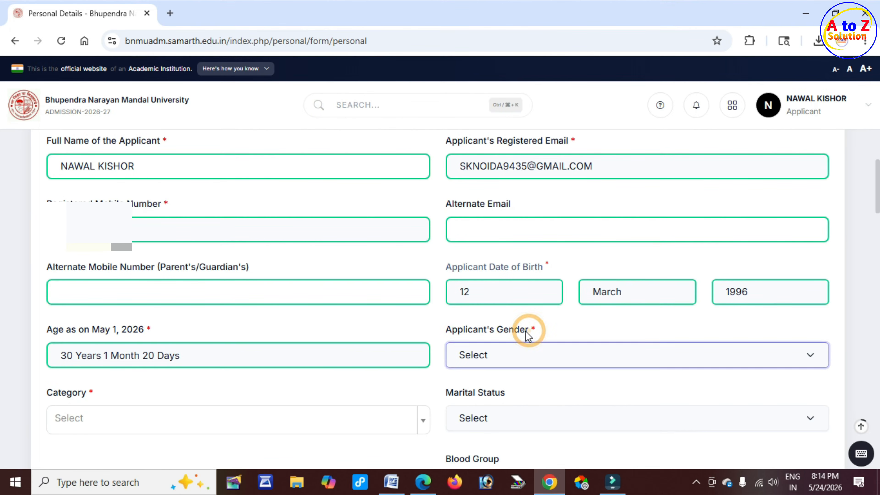
left_click(508, 357)
left_click(502, 393)
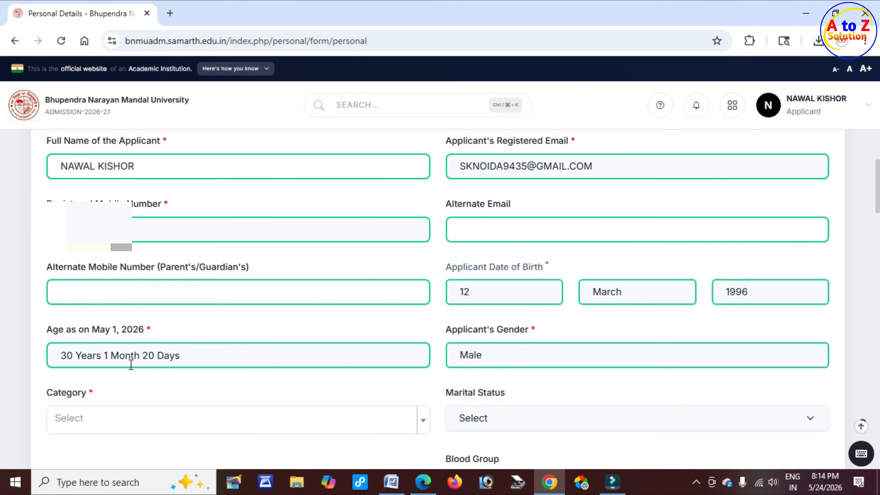
scroll(130, 364, "down", 5)
left_click_drag(43, 199, 86, 202)
left_click(114, 232)
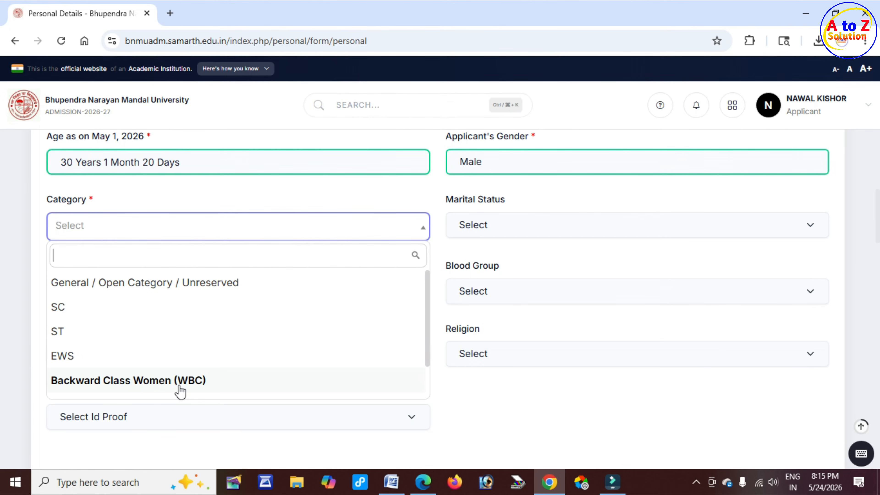
Step: Choose SC as the category
left_click(84, 315)
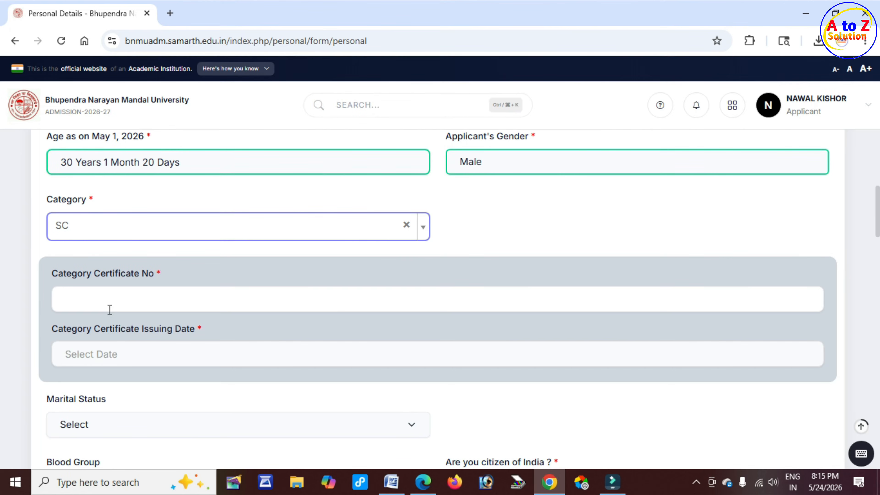
left_click_drag(72, 276, 159, 276)
left_click_drag(80, 330, 163, 330)
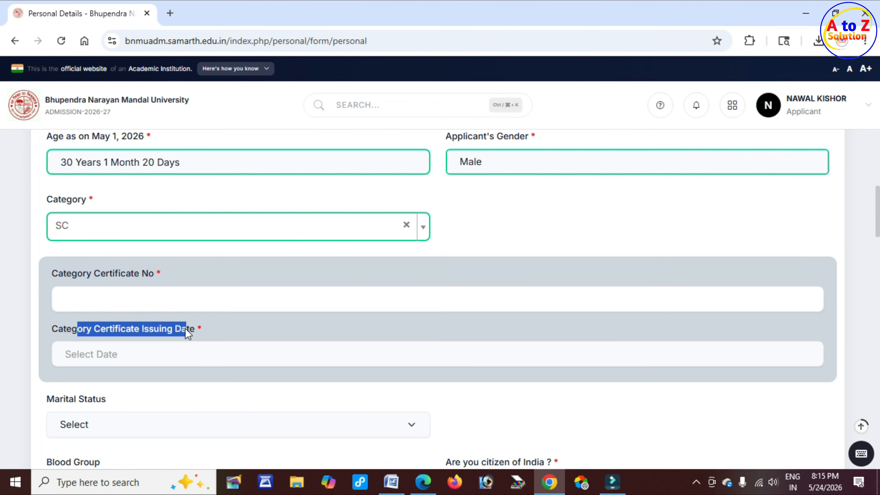
Step: Set the Category Certificate Issuing Date to 2025-04-16
left_click(129, 354)
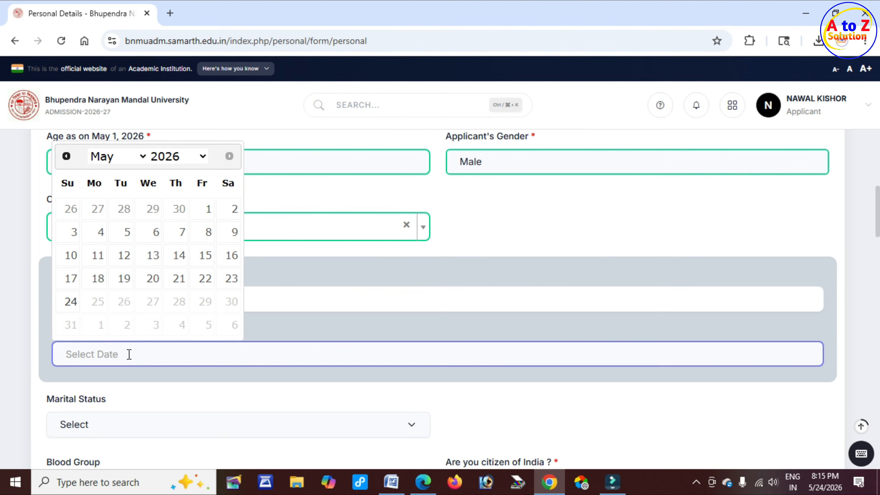
left_click(202, 157)
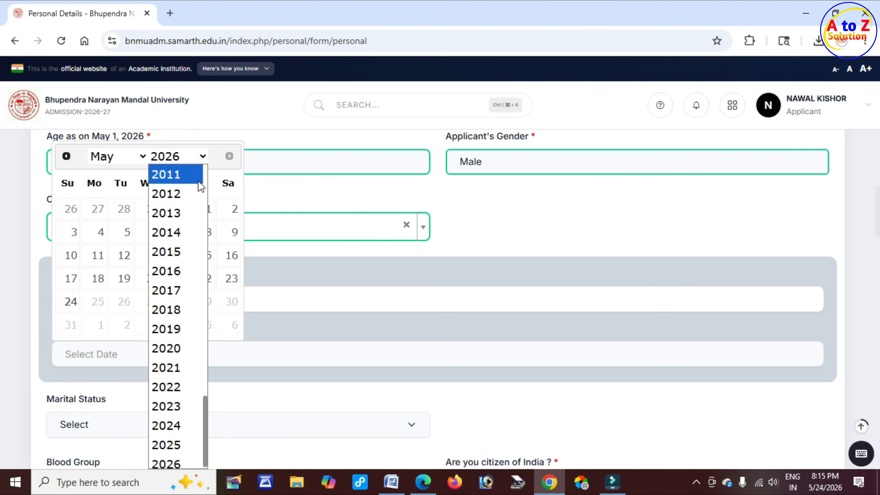
left_click(177, 446)
left_click(142, 158)
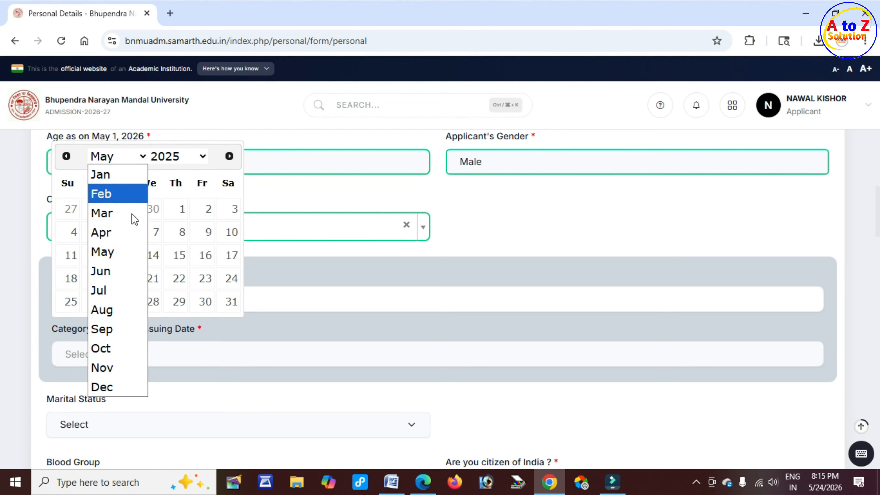
left_click(117, 232)
left_click(153, 256)
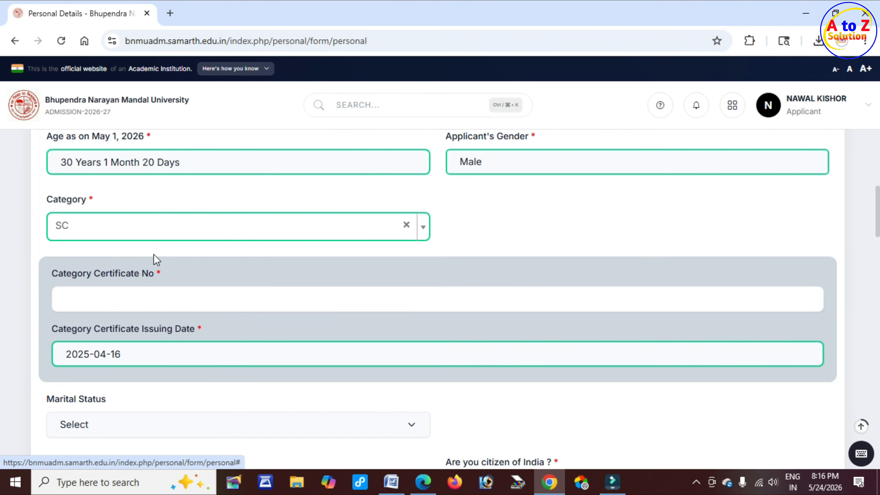
left_click_drag(82, 330, 157, 346)
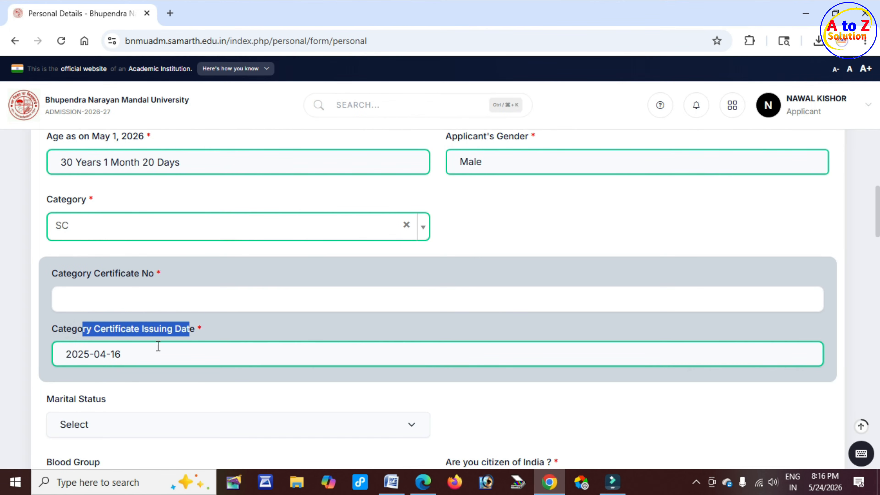
scroll(120, 356, "down", 5)
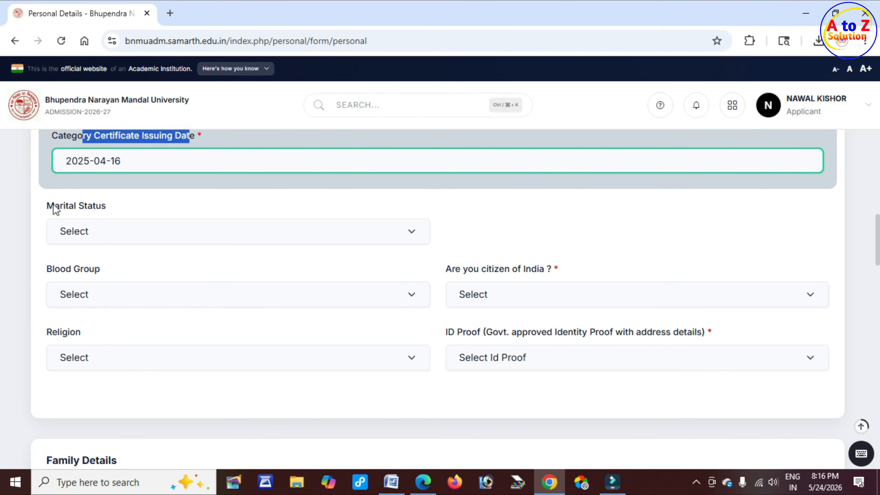
Step: Set marital status to Unmarried, blood group to Not Known and Indian citizenship to Yes
left_click_drag(54, 205, 95, 206)
left_click(139, 242)
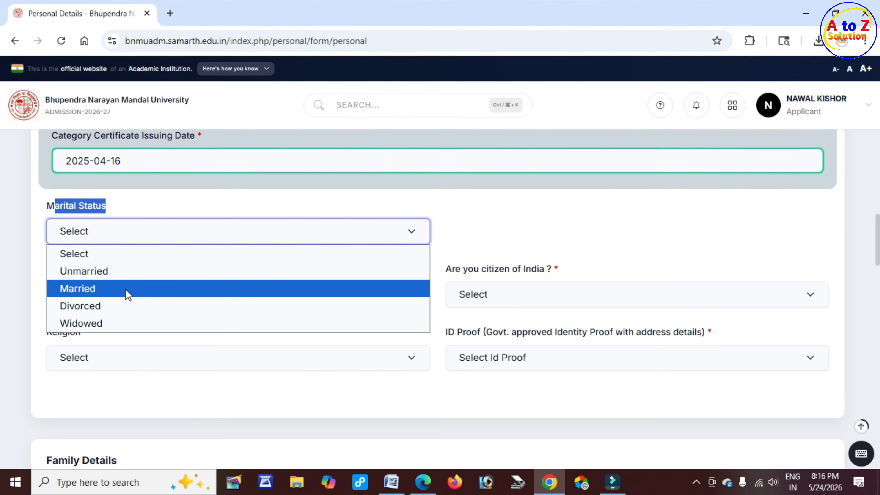
left_click(121, 273)
left_click_drag(60, 277, 101, 286)
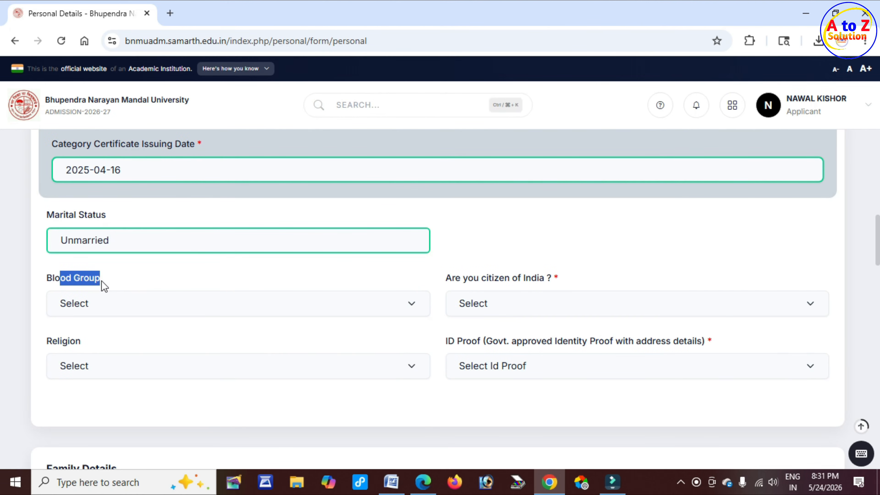
left_click(106, 299)
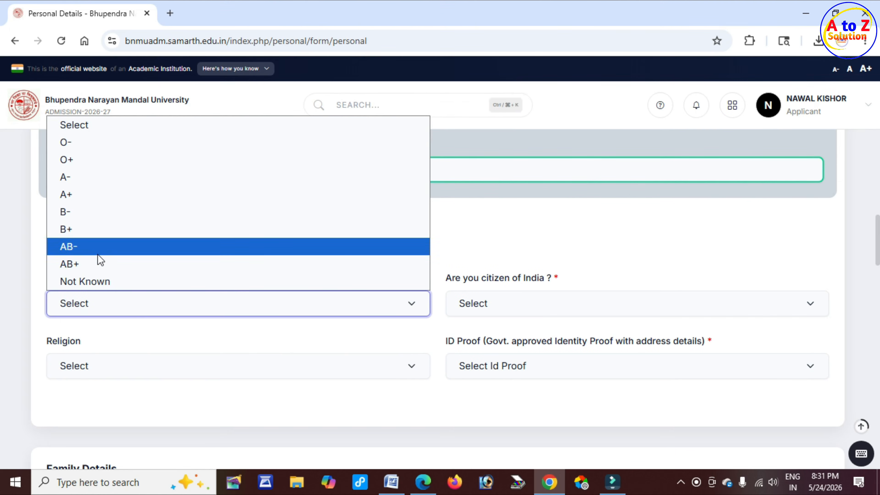
left_click(107, 282)
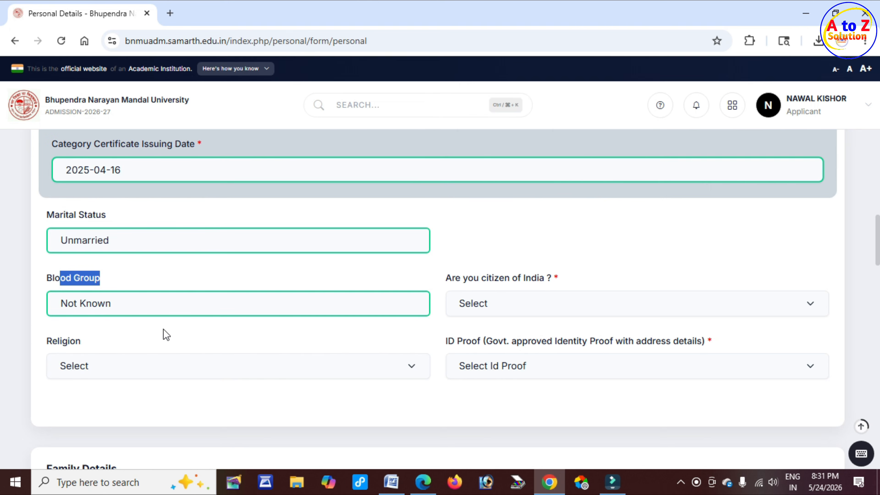
left_click_drag(452, 279, 545, 280)
left_click(513, 306)
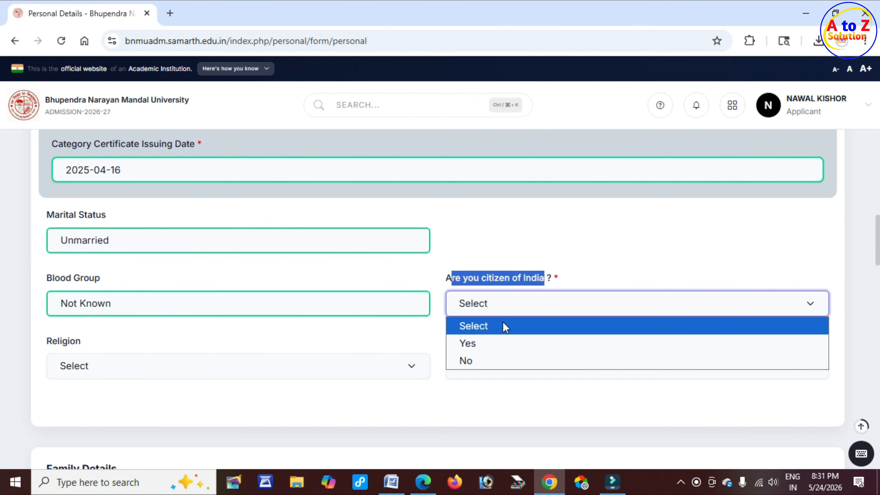
left_click(492, 345)
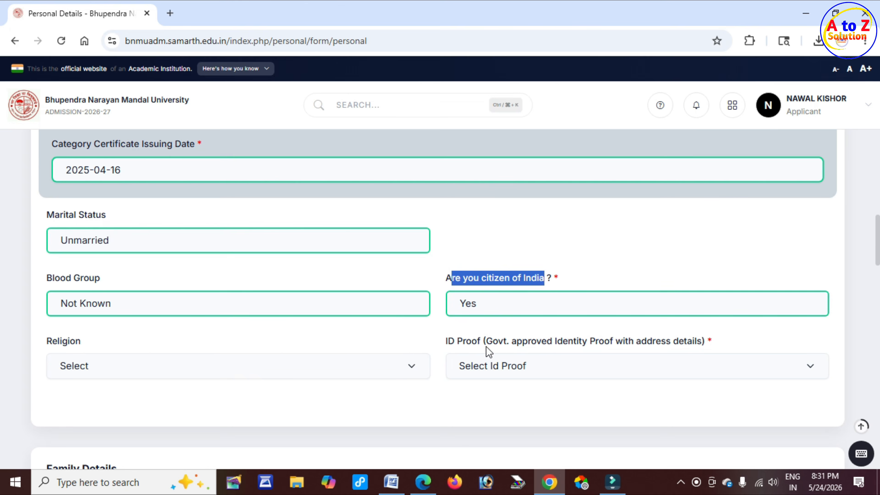
Step: Set religion to Hinduism and ID proof type to Other, visiting the other-ID name and number fields
scroll(51, 344, "down", 2)
left_click_drag(47, 277, 75, 277)
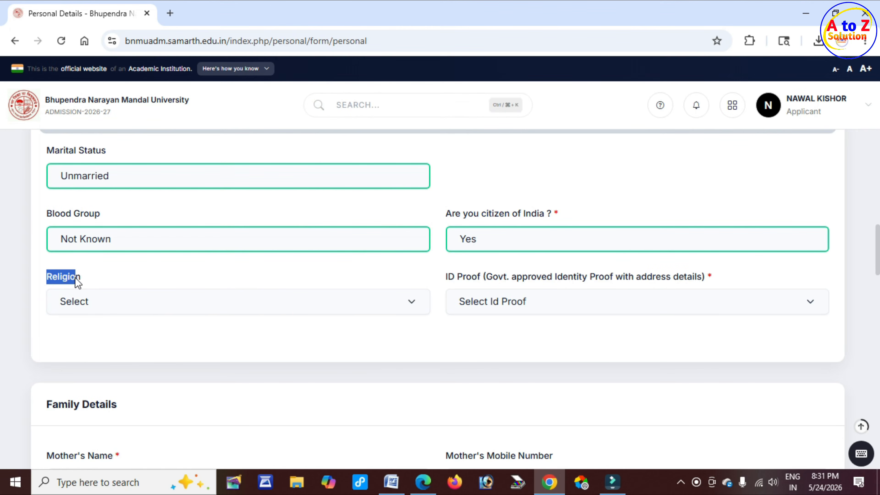
left_click(104, 301)
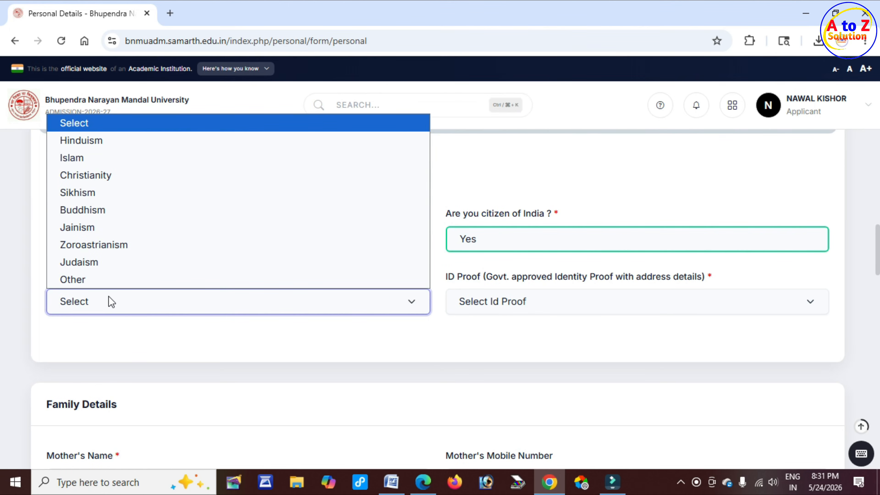
left_click(100, 141)
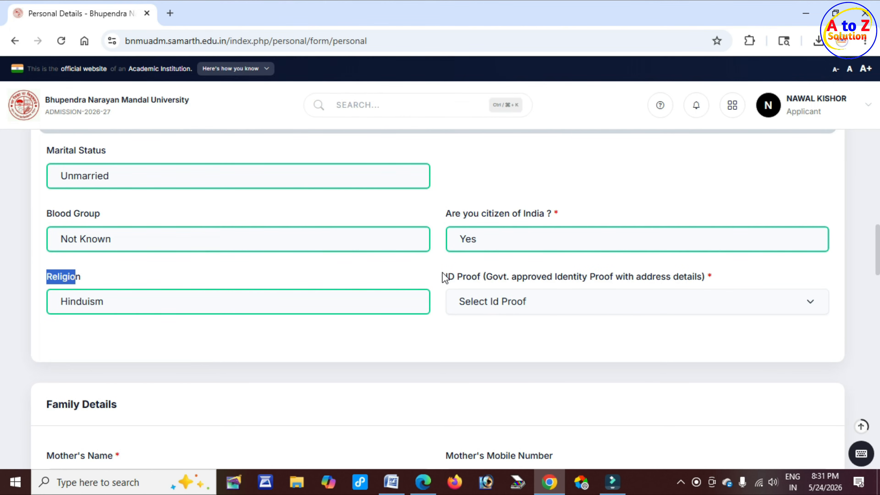
left_click_drag(446, 277, 483, 277)
left_click(518, 304)
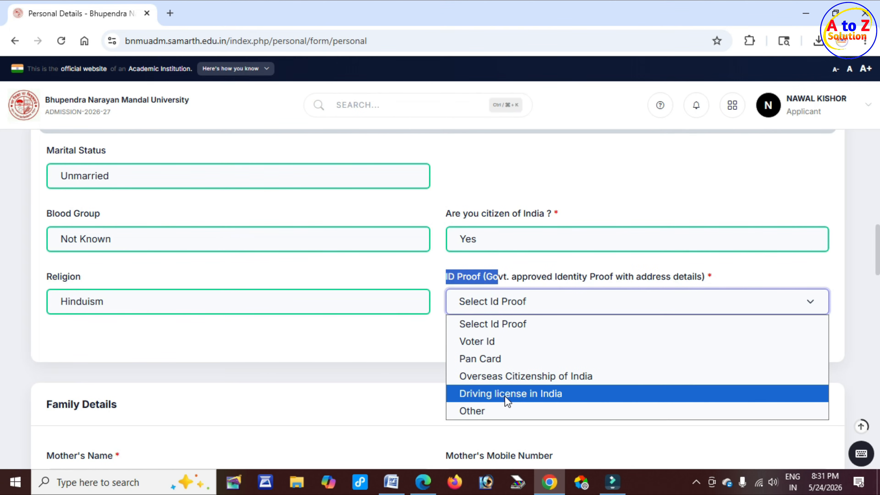
left_click(494, 413)
left_click(51, 341)
left_click_drag(47, 340, 307, 338)
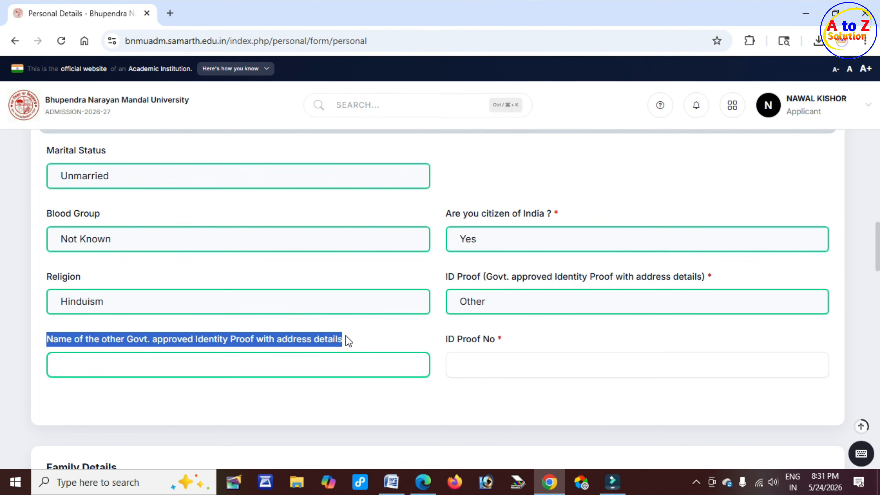
left_click(178, 362)
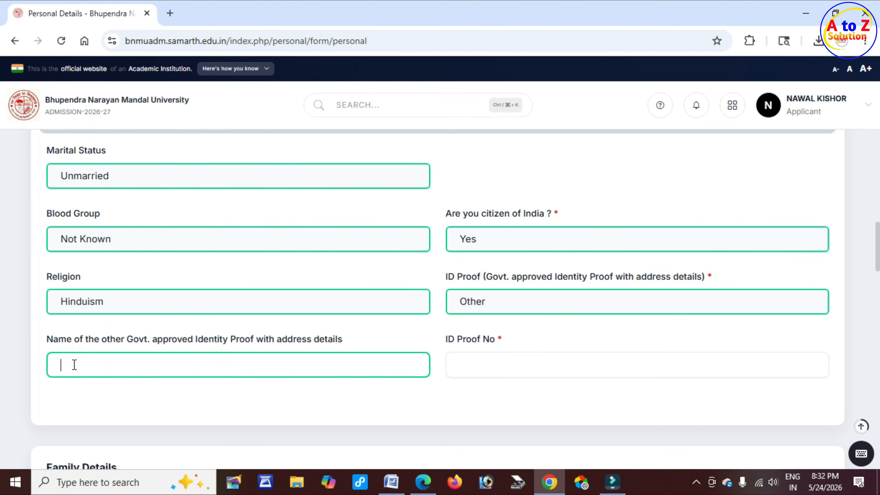
left_click_drag(449, 341, 499, 343)
Step: Go over the mother's and father's name and mobile number fields in Family Details
left_click(490, 359)
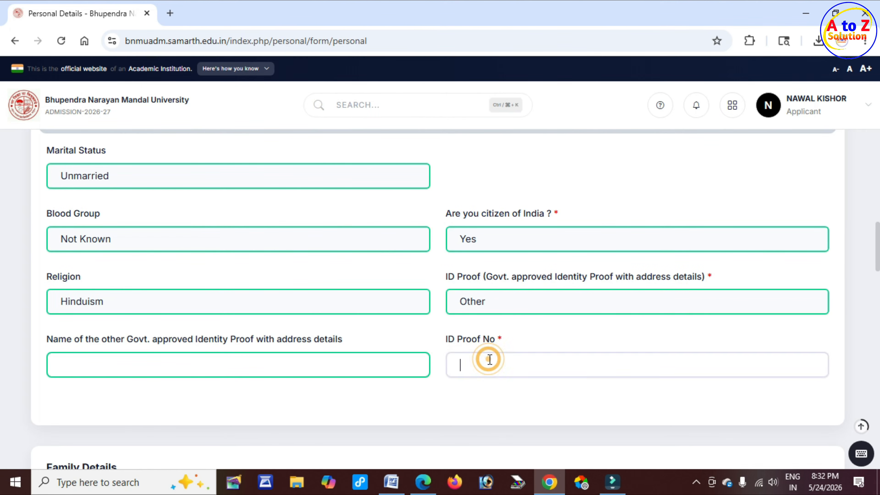
scroll(347, 357, "down", 5)
left_click_drag(58, 209, 123, 214)
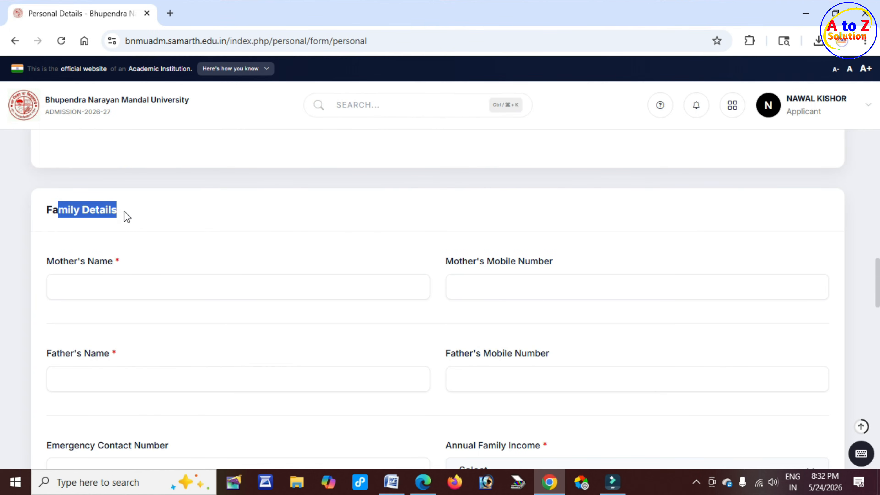
left_click_drag(56, 261, 118, 264)
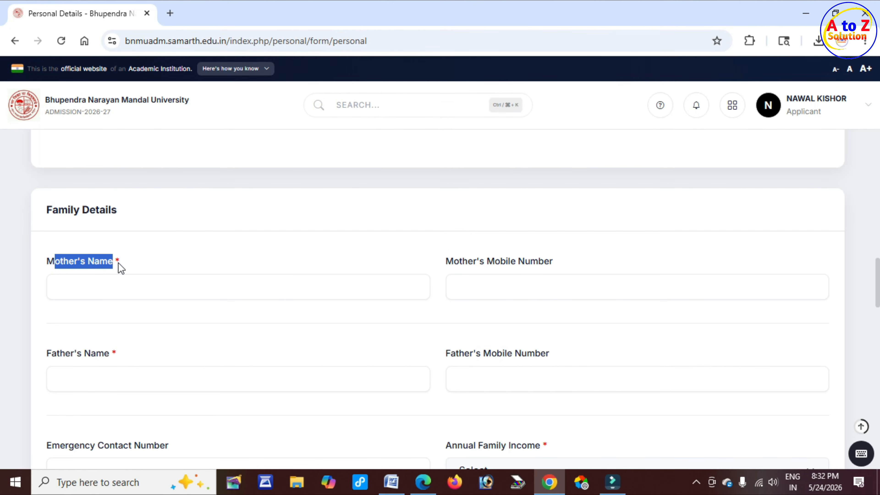
left_click_drag(460, 262, 498, 265)
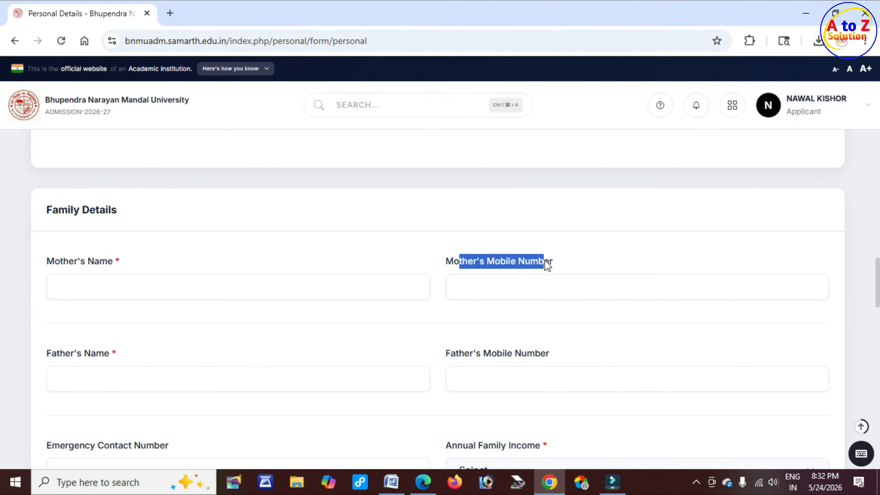
left_click(490, 288)
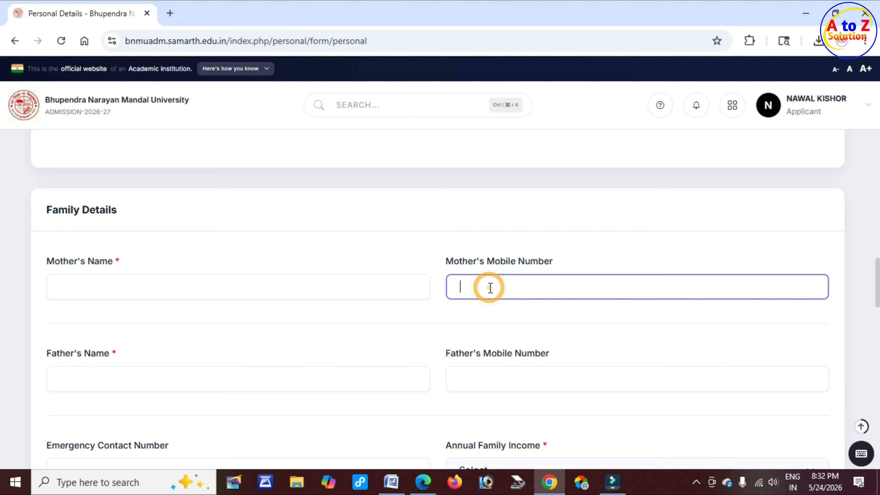
left_click(506, 282)
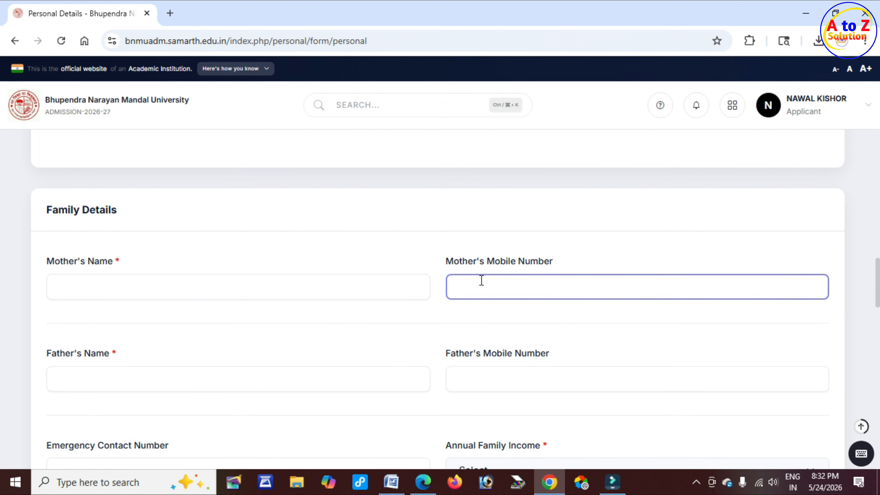
scroll(313, 267, "down", 3)
left_click_drag(57, 225, 114, 228)
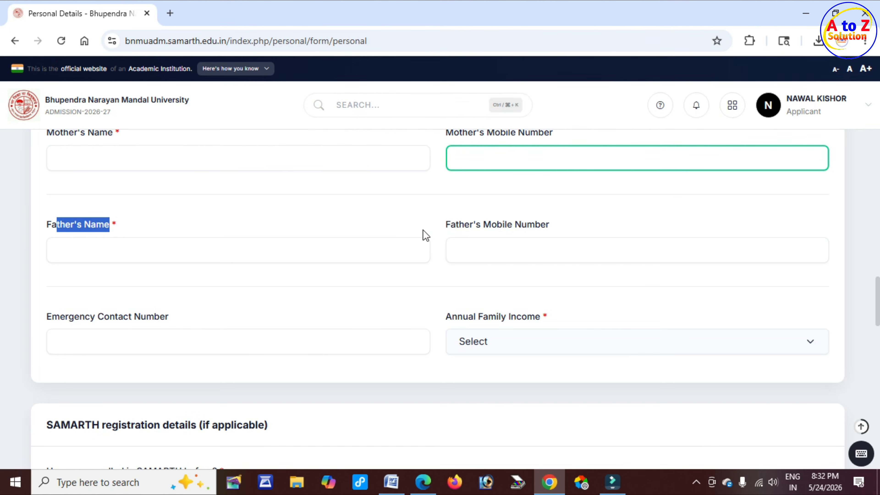
left_click_drag(460, 225, 472, 230)
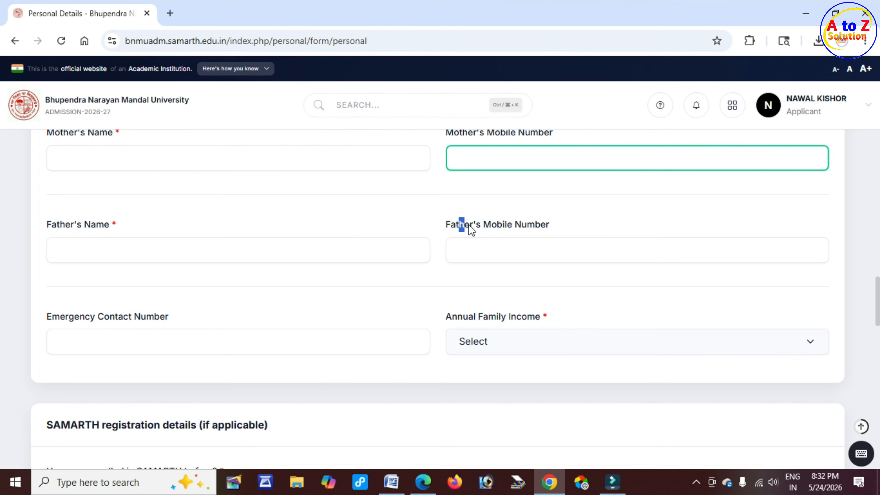
left_click(497, 249)
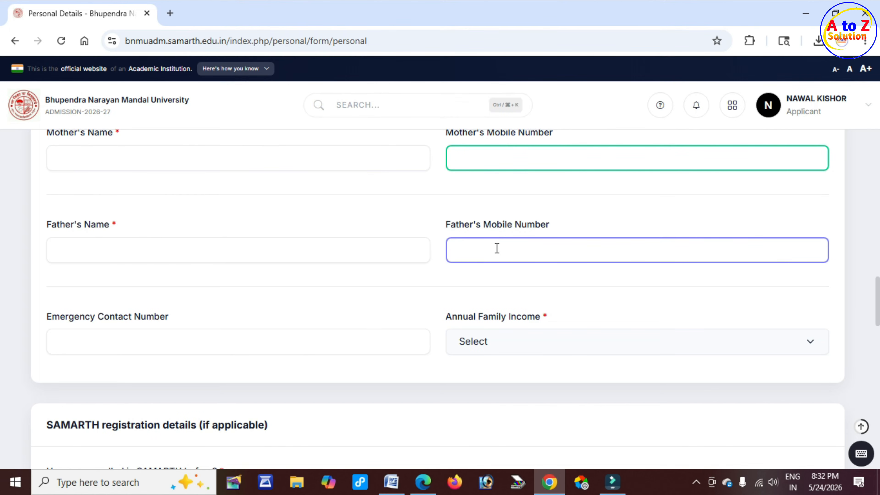
Step: Set Annual Family Income to 'Less than 1,00,000' after checking the emergency contact field
scroll(102, 275, "down", 2)
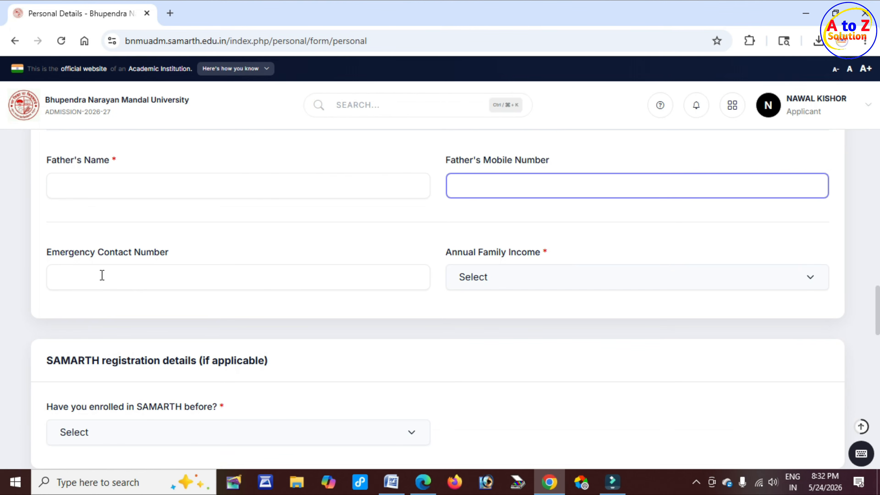
left_click_drag(60, 254, 174, 250)
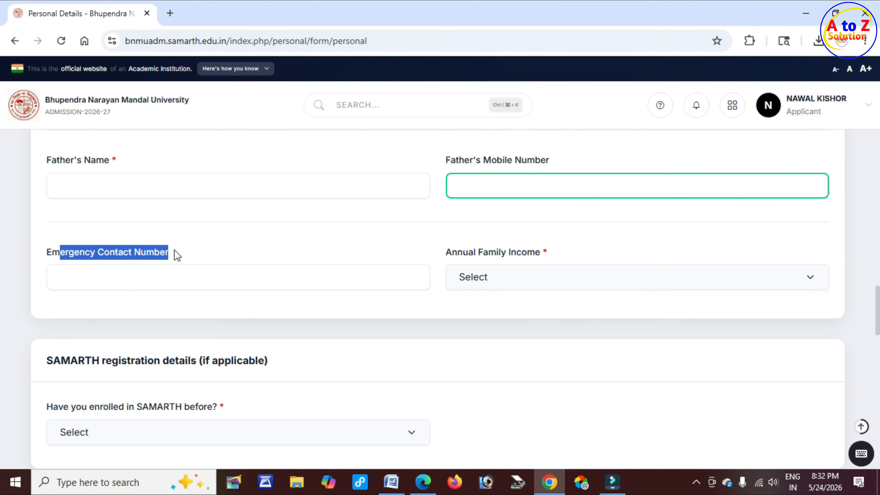
left_click(146, 276)
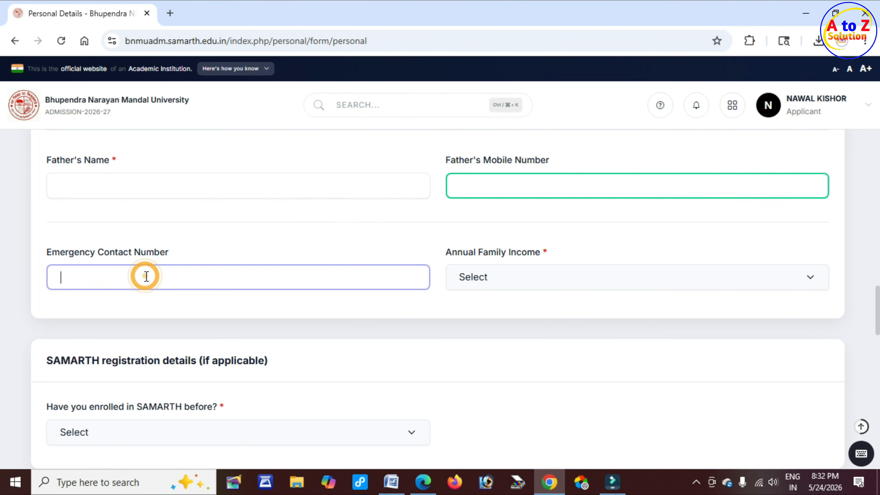
left_click_drag(154, 254, 189, 256)
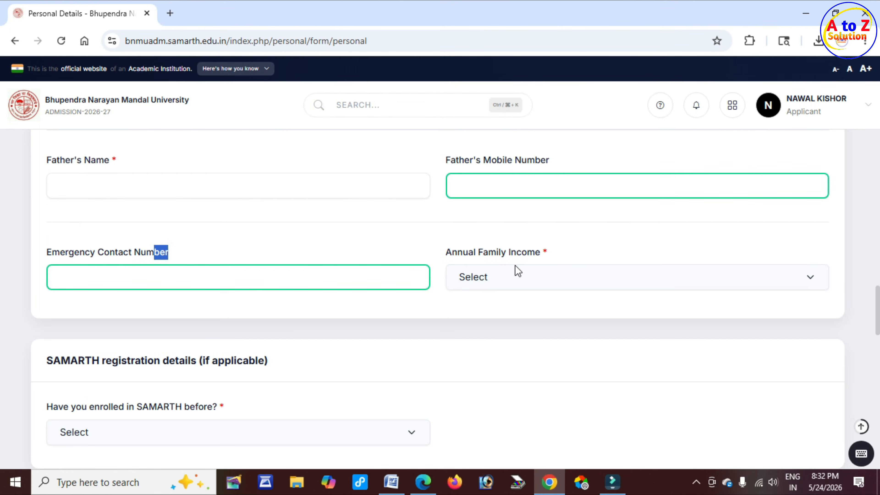
left_click_drag(449, 253, 534, 251)
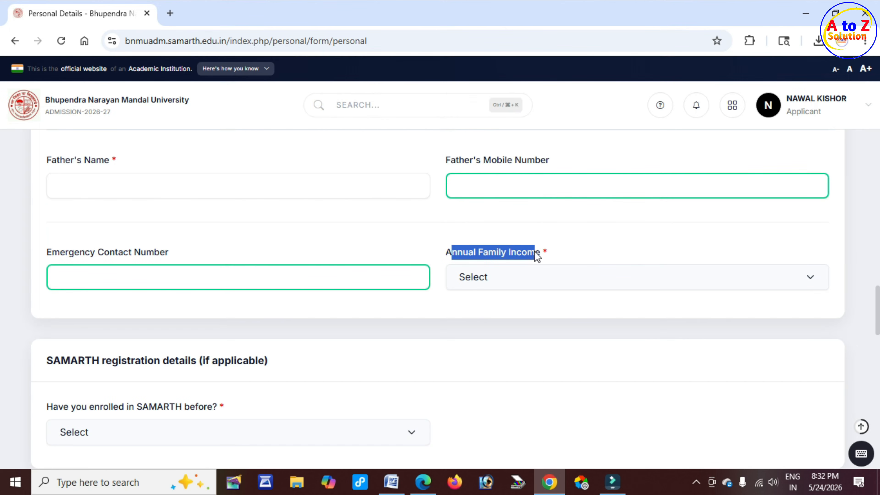
left_click(521, 279)
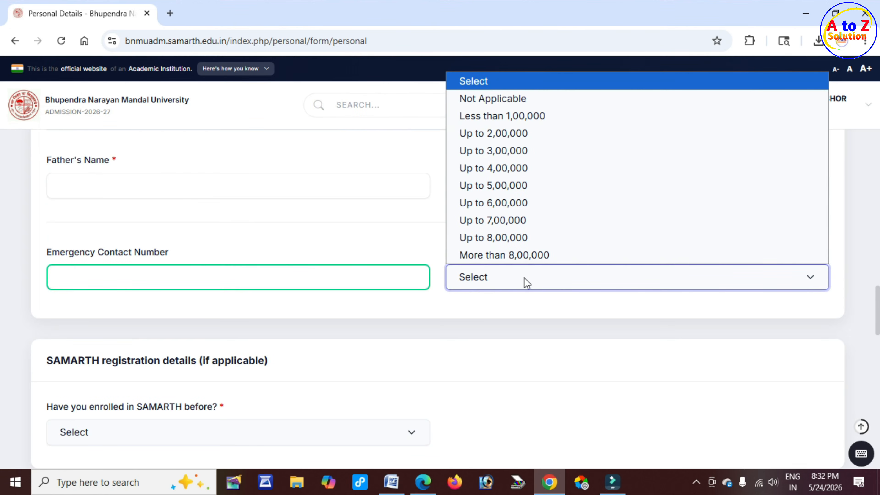
left_click(530, 116)
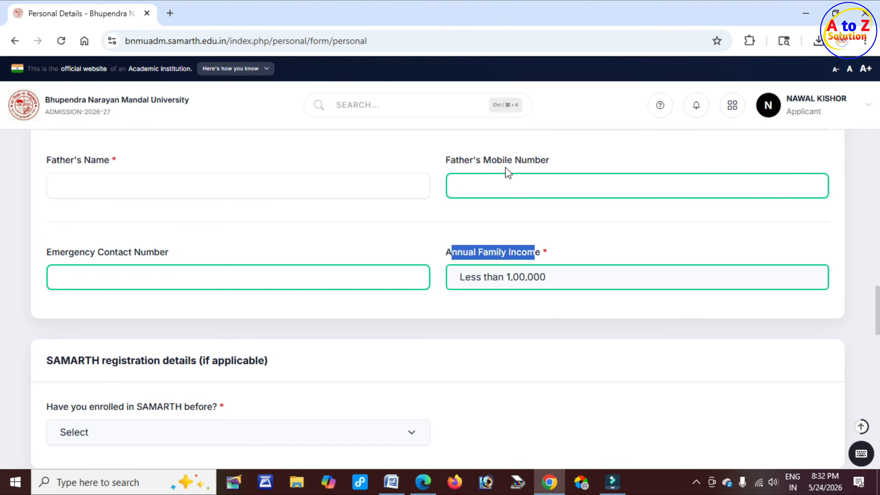
Step: Answer 'Have you enrolled in SAMARTH before?' with No, after briefly trying Yes
scroll(216, 332, "down", 4)
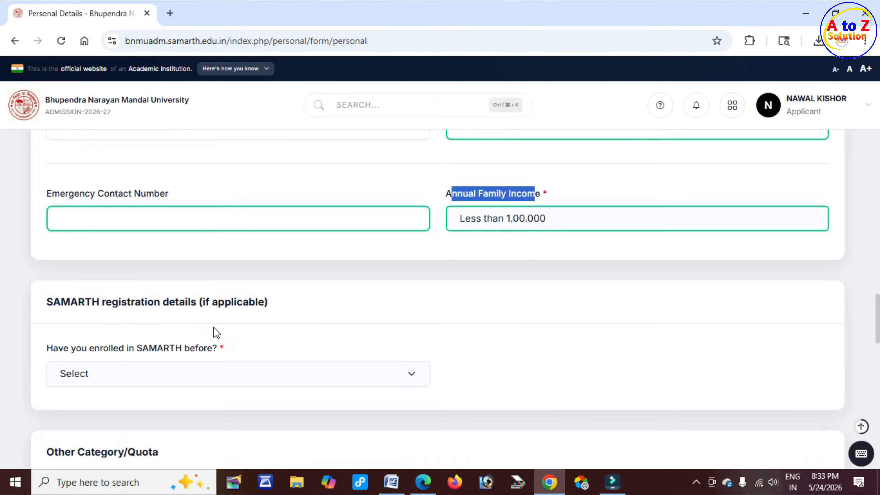
left_click_drag(61, 232, 266, 230)
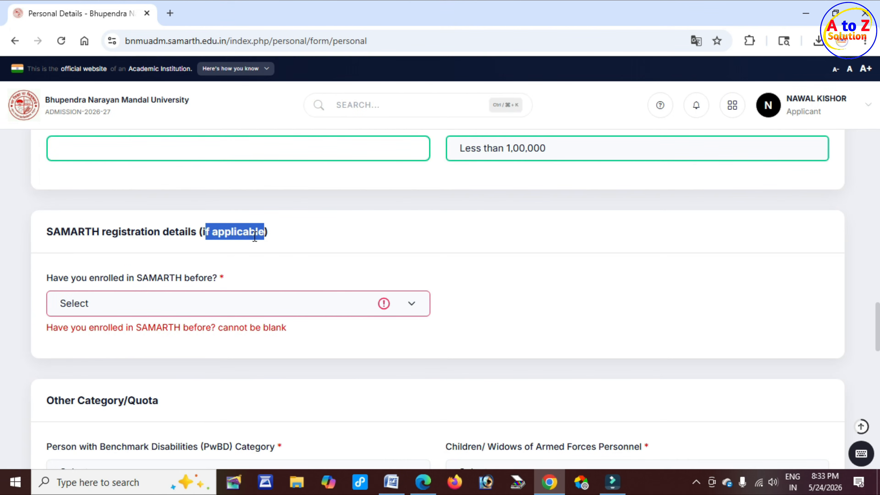
left_click(203, 306)
left_click(151, 342)
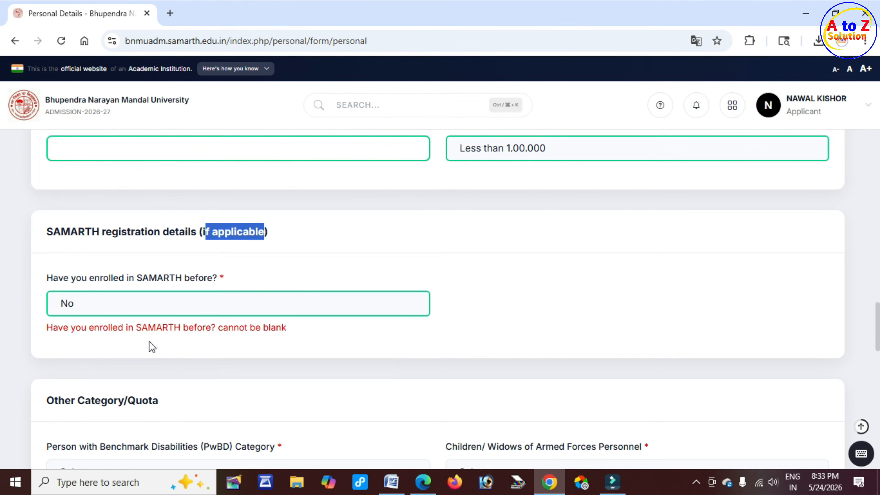
left_click(185, 307)
left_click(143, 360)
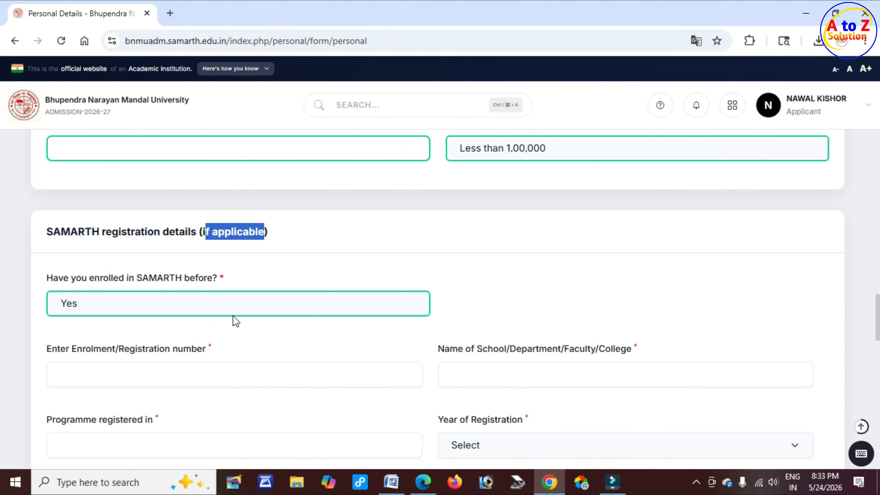
left_click(224, 307)
left_click(161, 343)
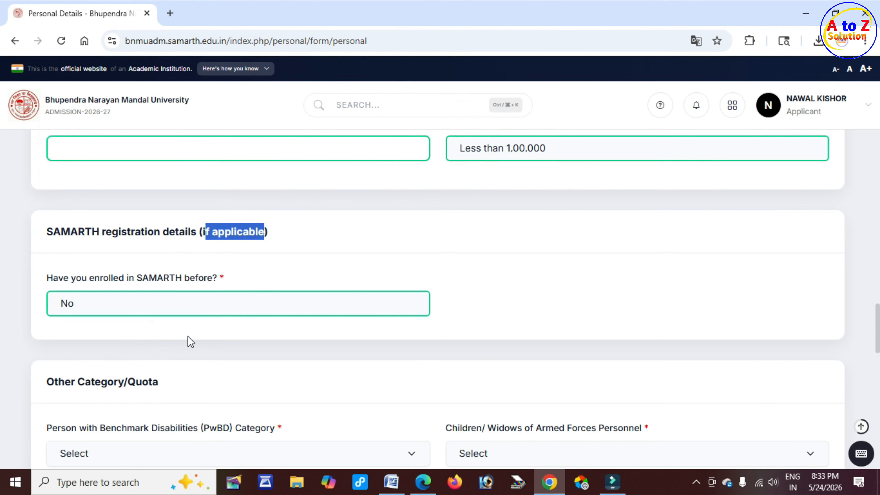
scroll(188, 336, "down", 3)
left_click_drag(92, 253, 255, 236)
scroll(167, 253, "down", 2)
Step: Mark the PwBD and armed forces personnel quota categories as Not Applicable
left_click(195, 266)
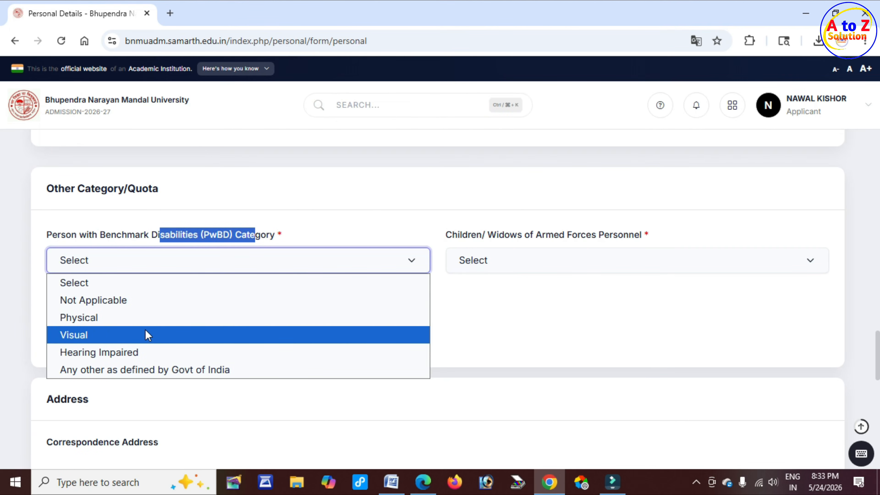
left_click(135, 302)
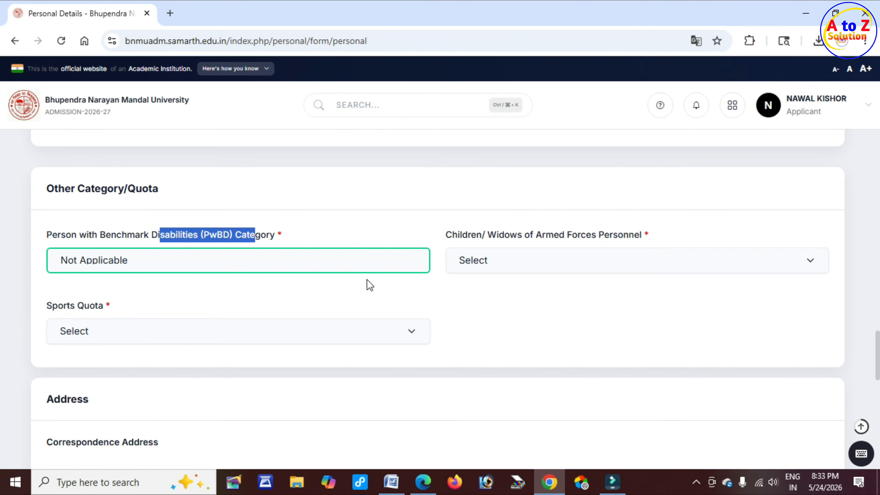
left_click_drag(458, 237, 595, 235)
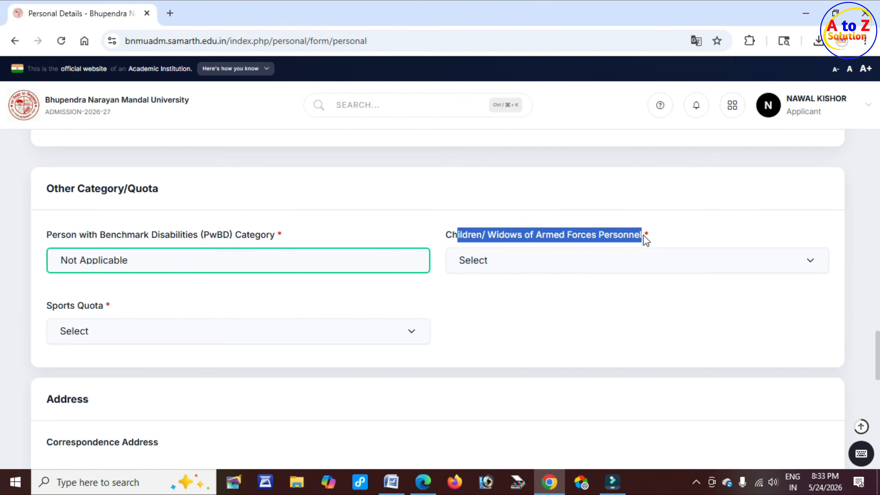
left_click(566, 267)
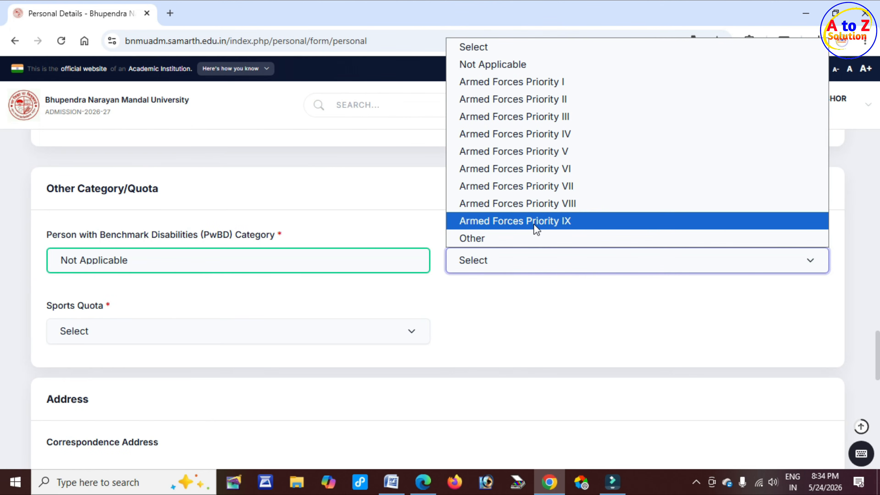
left_click(520, 65)
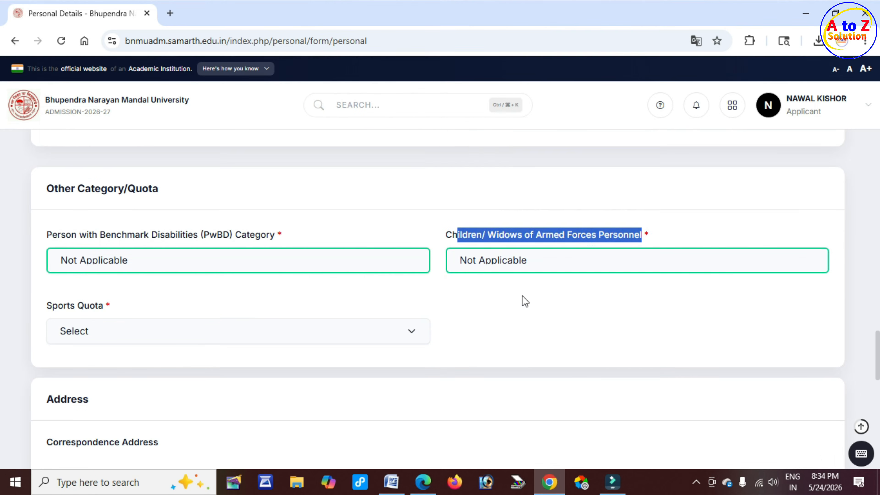
Step: Set Sports Quota to No, correcting an initial Yes
scroll(524, 301, "down", 3)
left_click_drag(45, 176, 106, 177)
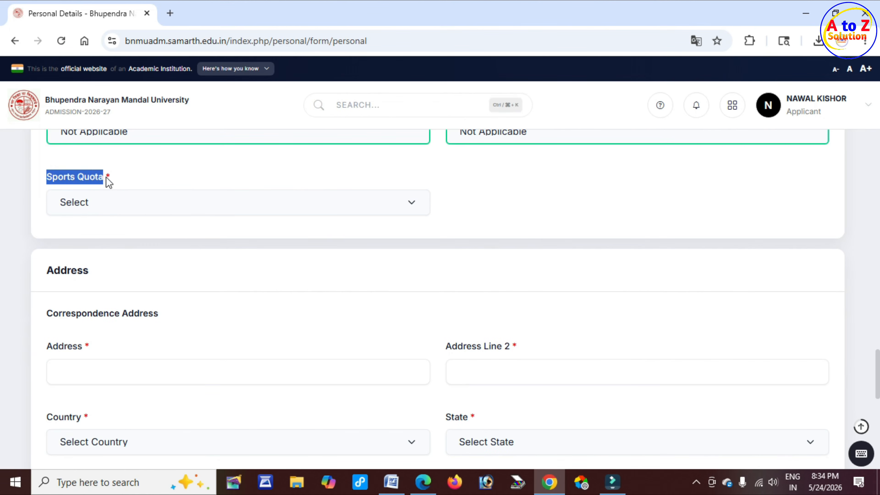
left_click(126, 208)
left_click(103, 241)
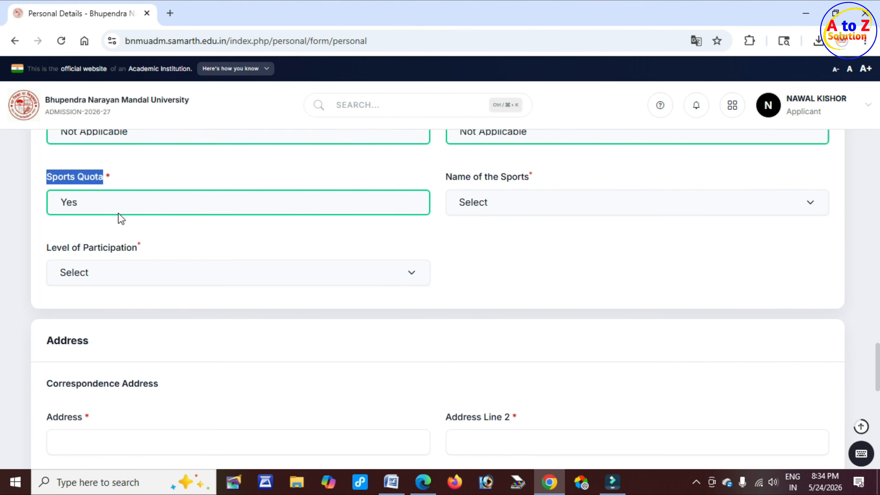
left_click(120, 205)
left_click(90, 257)
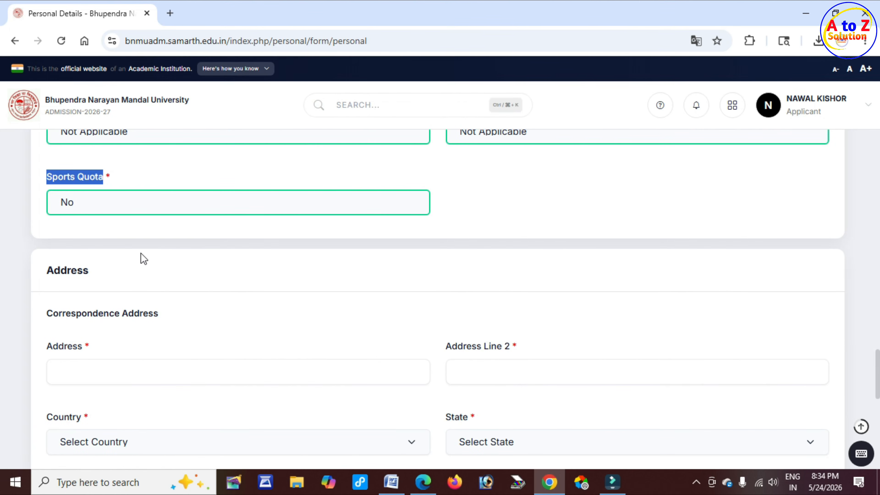
scroll(254, 261, "down", 2)
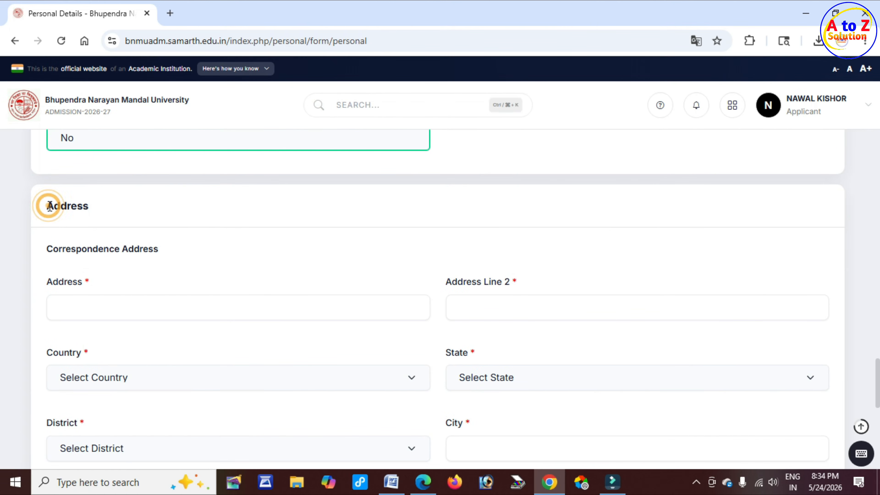
left_click_drag(47, 206, 91, 206)
left_click_drag(70, 250, 169, 254)
scroll(179, 258, "down", 2)
left_click(103, 244)
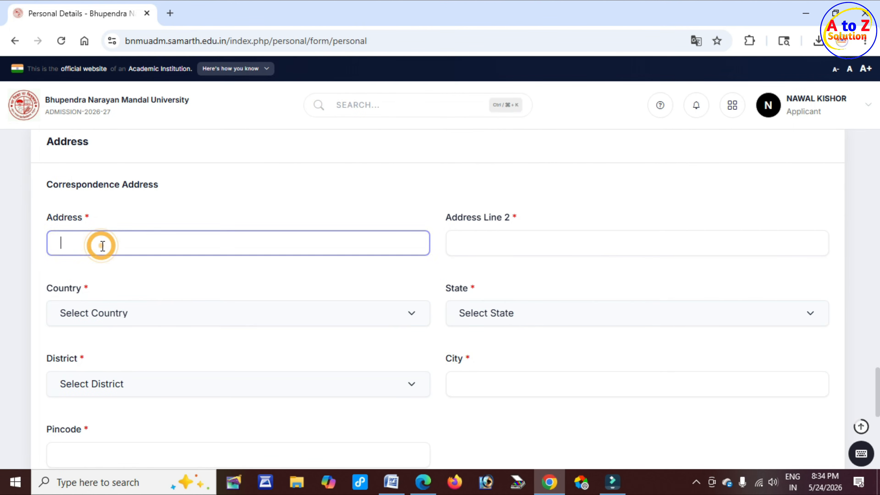
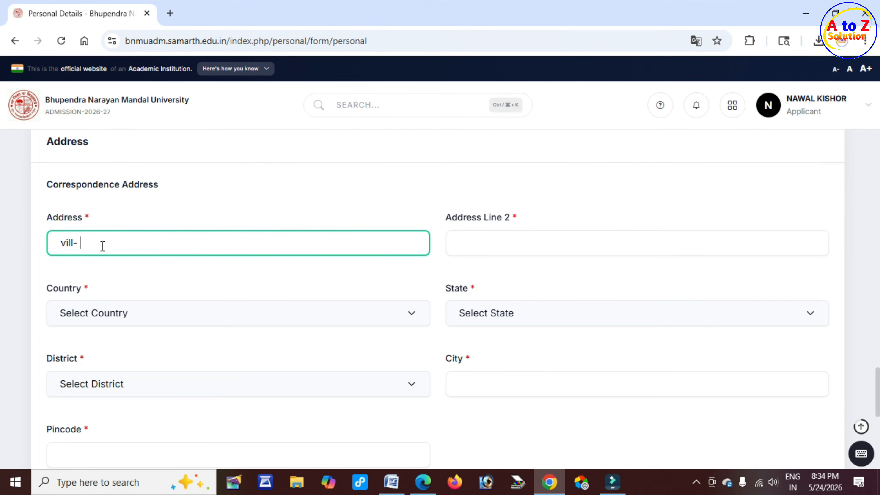
key("Tab")
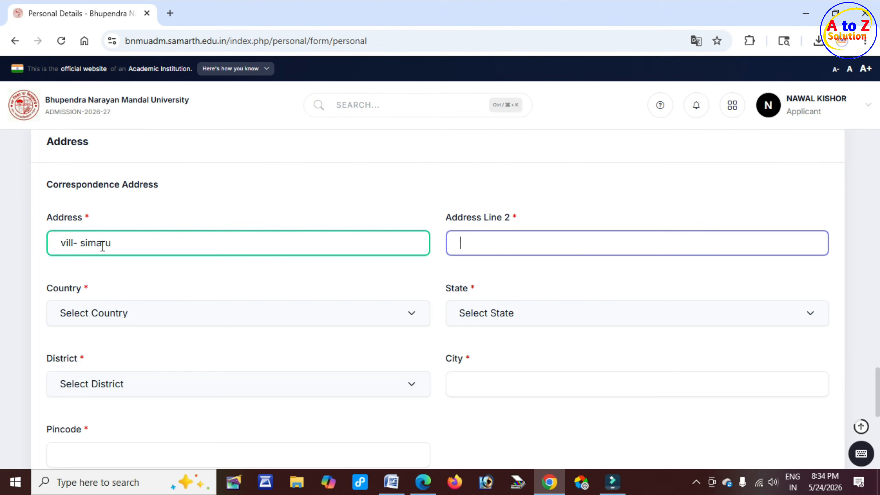
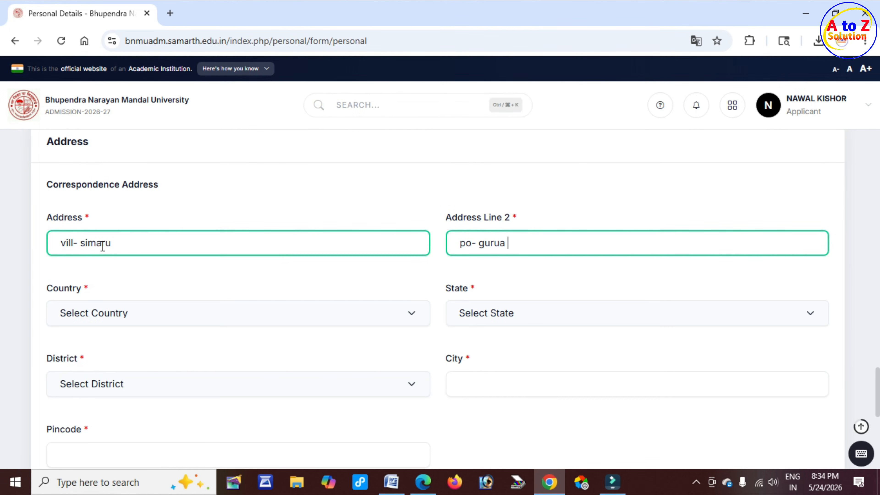
Step: Choose India, Bihar and Gaya as the correspondence country, state and district
scroll(3, 280, "down", 4)
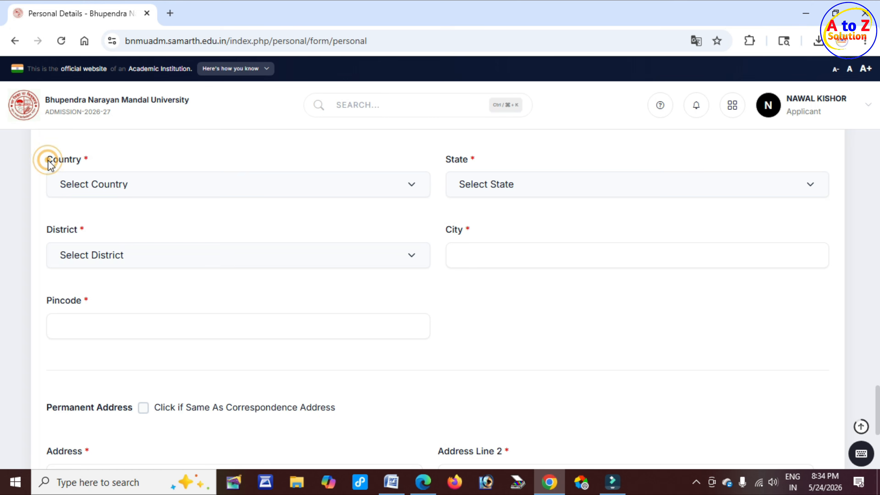
left_click_drag(47, 159, 76, 159)
left_click(147, 185)
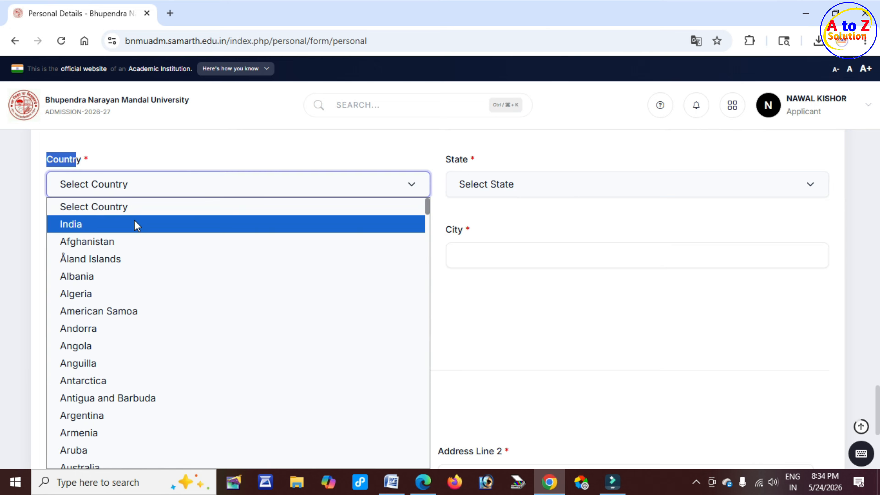
left_click(125, 224)
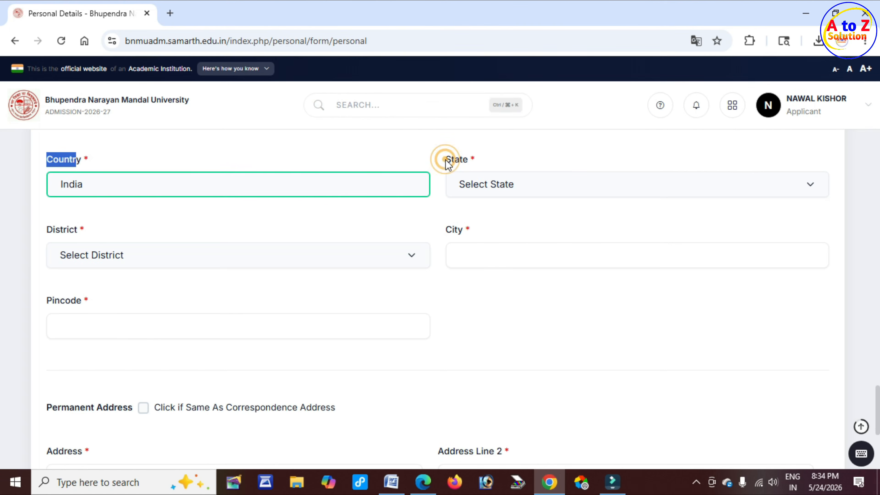
left_click_drag(446, 160, 464, 159)
left_click(504, 182)
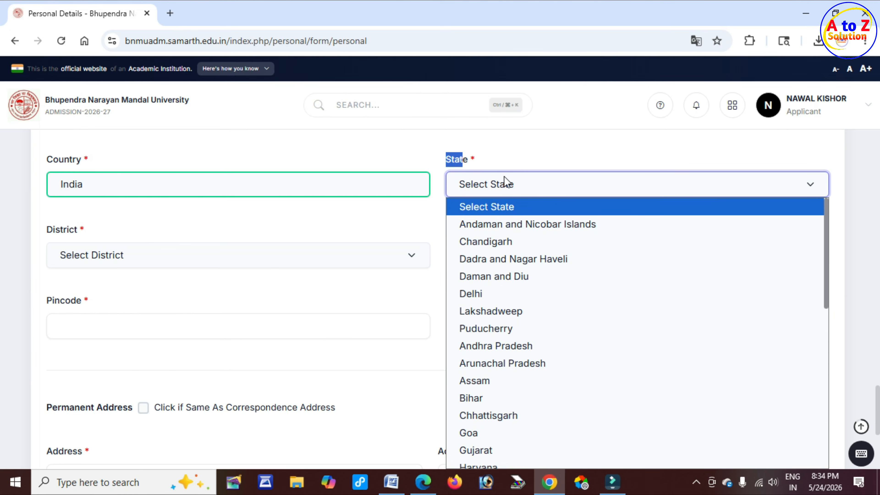
left_click(489, 398)
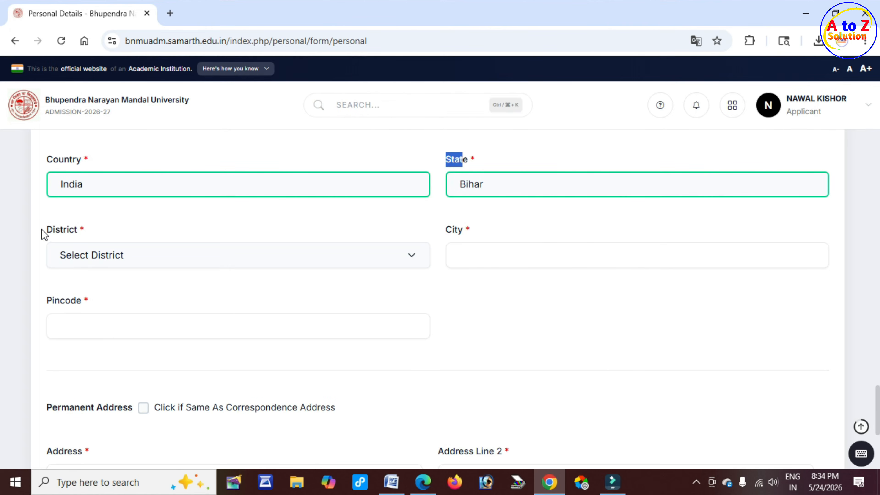
left_click_drag(42, 230, 80, 230)
left_click(142, 255)
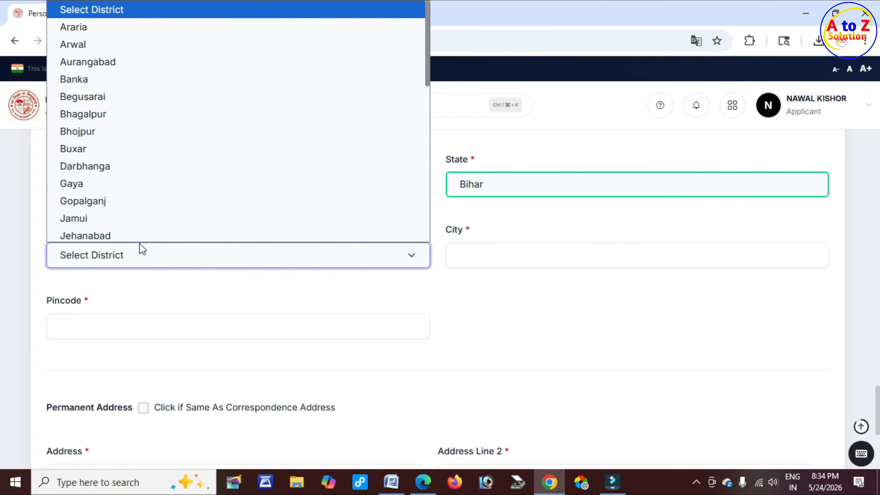
left_click(103, 184)
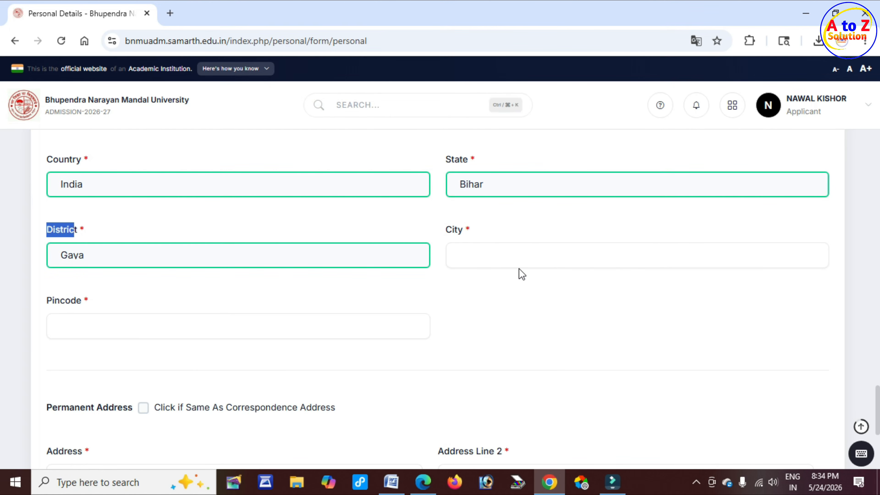
Step: Enter city 'gaya' and tick 'Same As Correspondence Address' for the permanent address
double_click(450, 230)
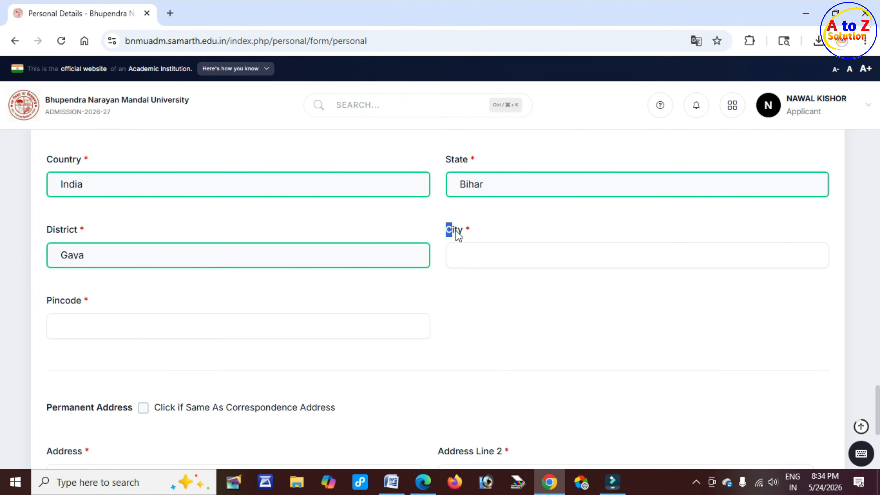
left_click(489, 256)
type("gaya")
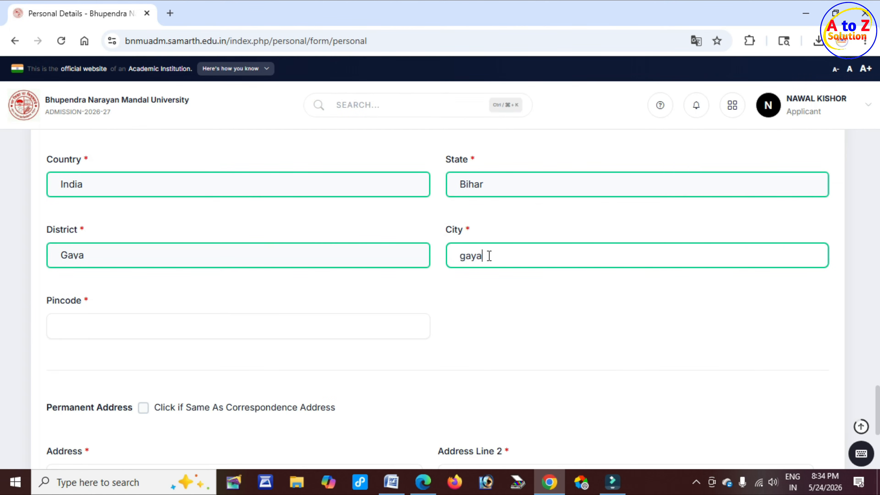
double_click(54, 300)
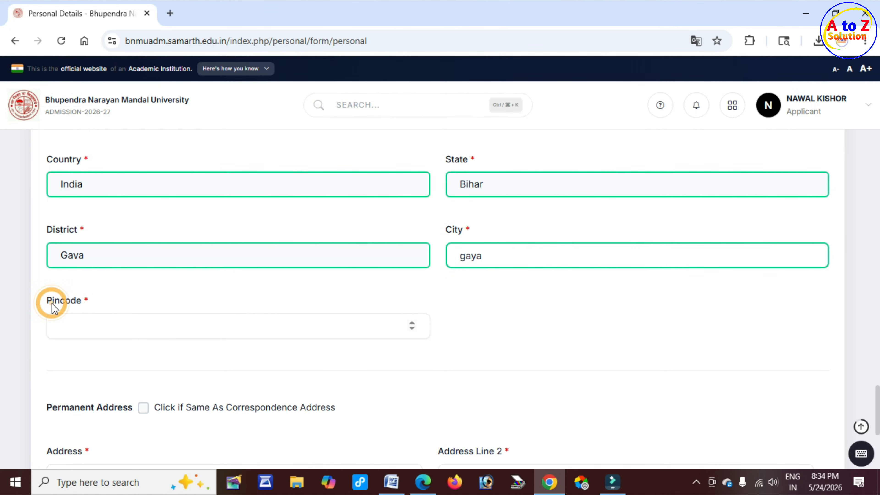
left_click(98, 319)
scroll(98, 319, "down", 4)
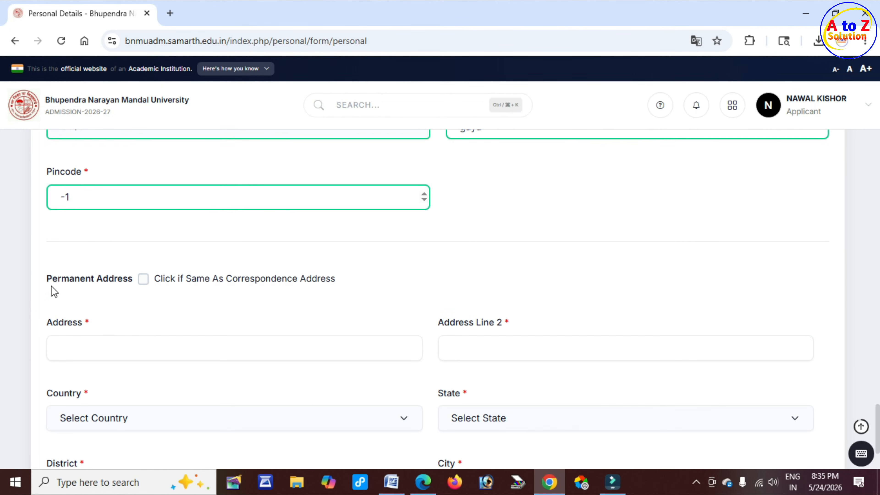
left_click_drag(50, 279, 118, 295)
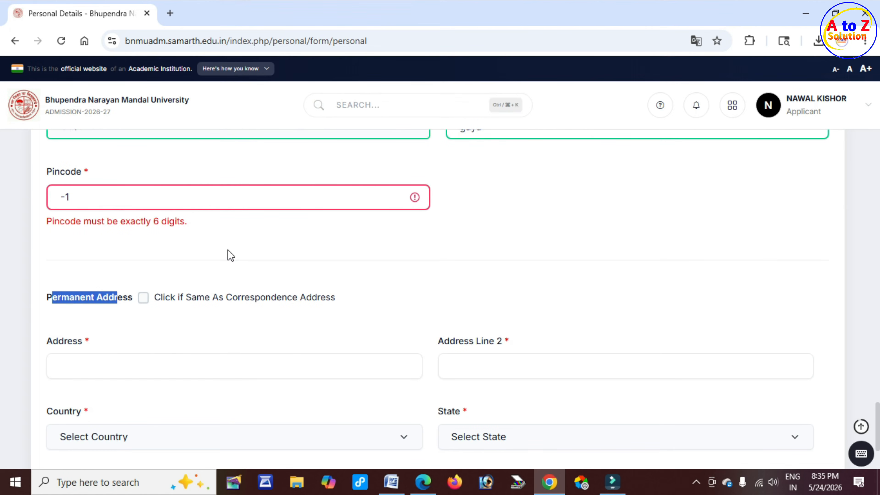
left_click_drag(212, 297, 266, 298)
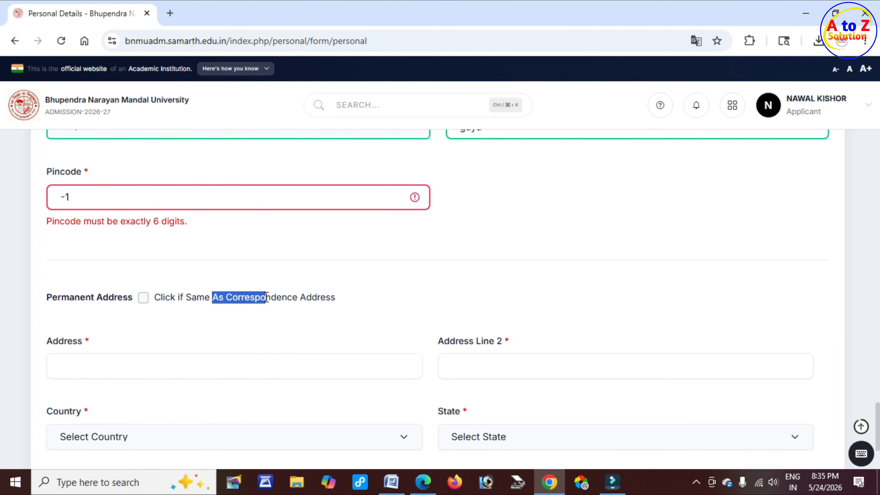
left_click(143, 299)
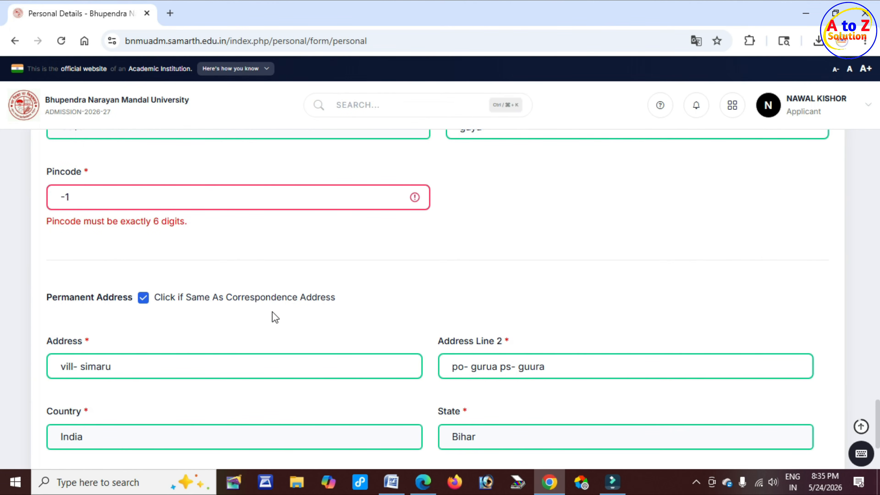
Step: Save the personal details and confirm OK in the 'Are you sure you want to save?' prompt
left_click(144, 299)
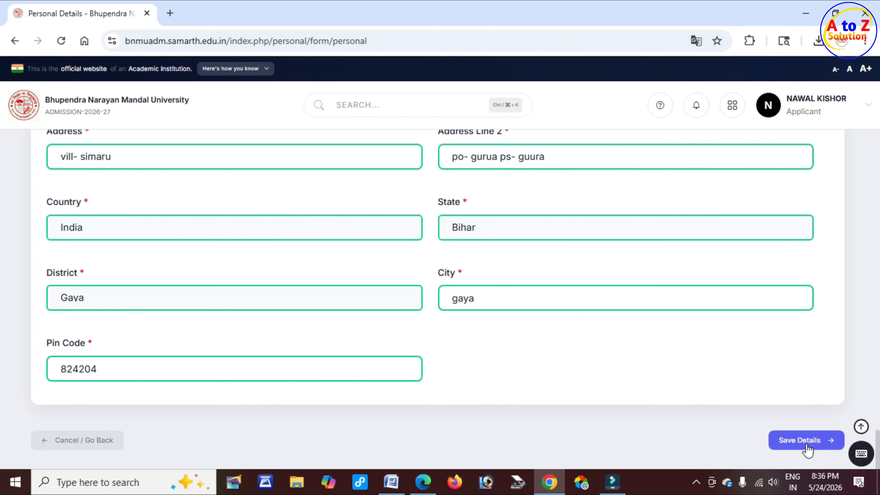
left_click(808, 449)
left_click_drag(321, 93, 411, 98)
left_click(489, 123)
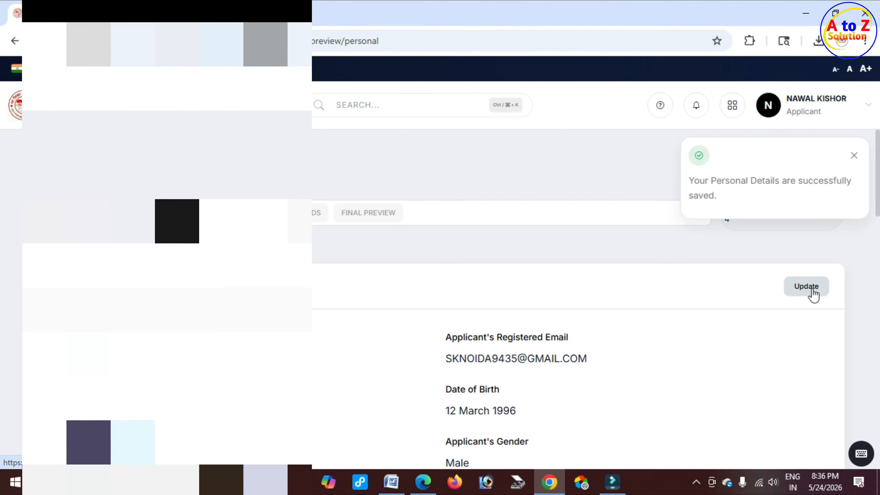
Step: Proceed from the personal details preview to the Other Information form (step 2 of 4)
scroll(381, 326, "down", 1)
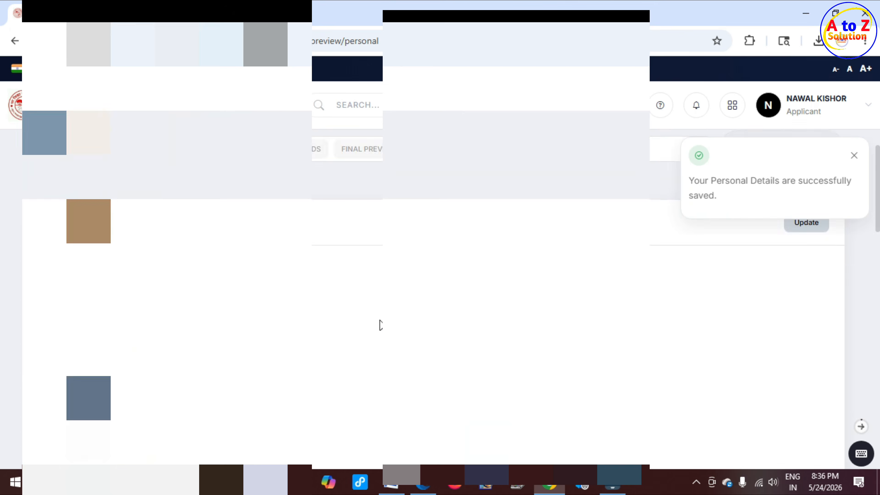
scroll(381, 325, "down", 10)
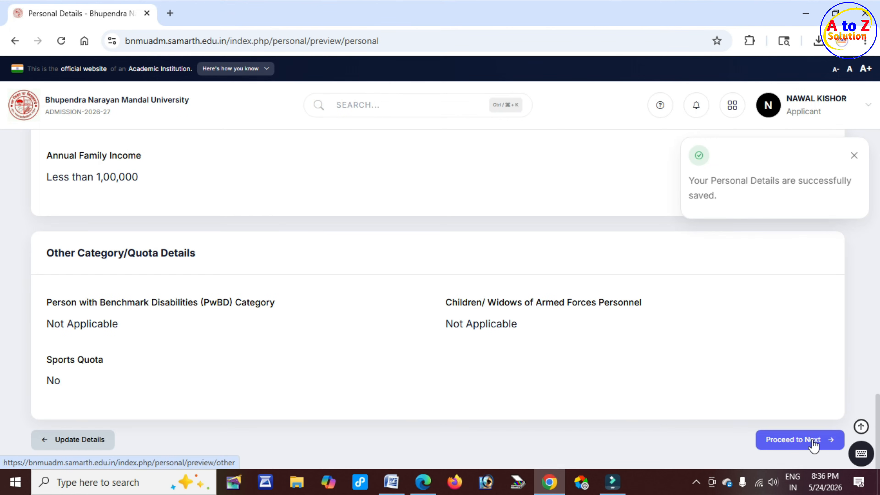
left_click(813, 443)
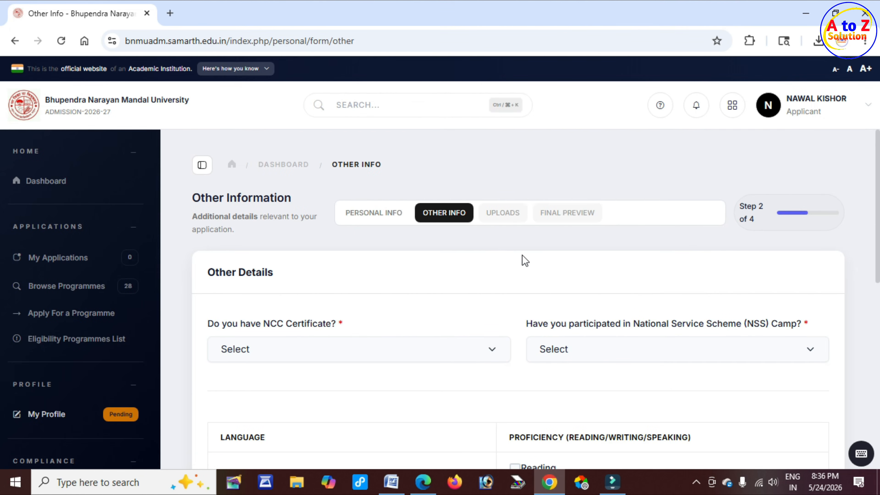
Step: Answer No to the NCC Certificate question, correcting an initial Yes
scroll(524, 262, "down", 1)
scroll(524, 262, "down", 2)
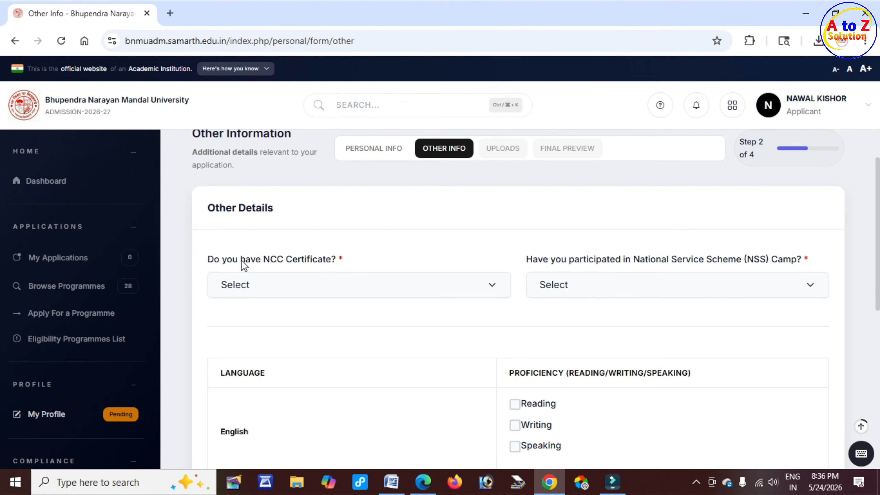
left_click_drag(261, 259, 319, 262)
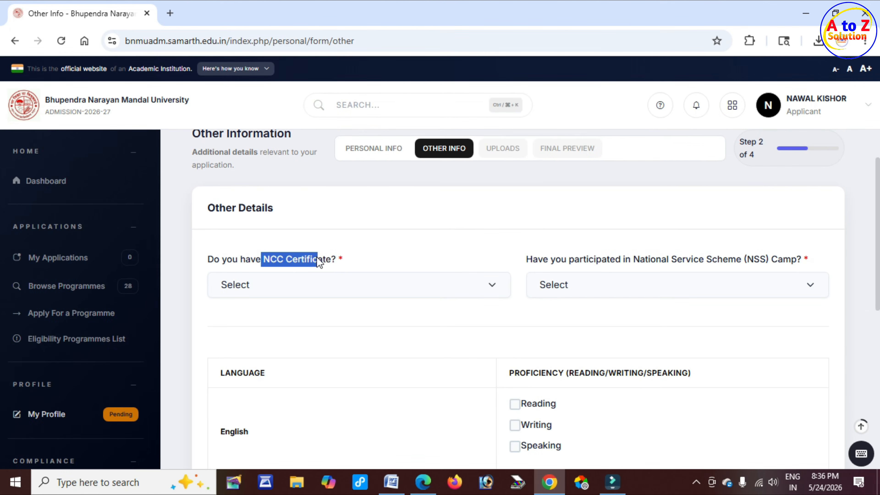
left_click(334, 285)
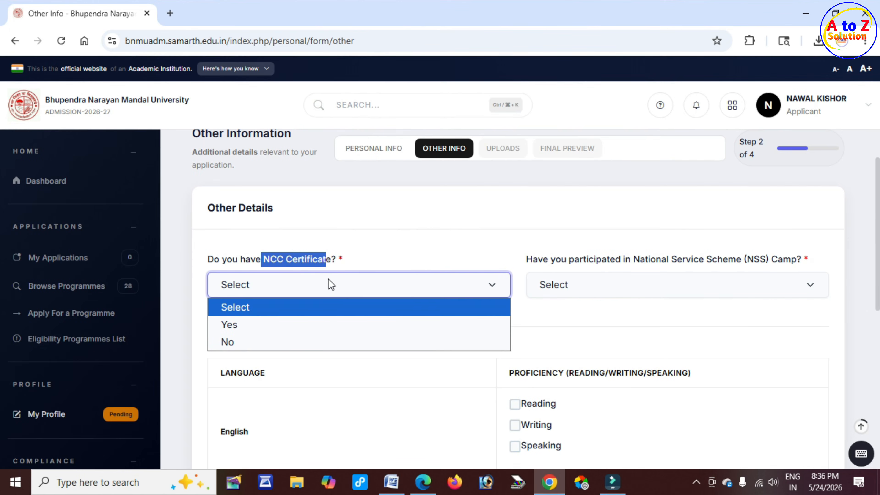
left_click(275, 326)
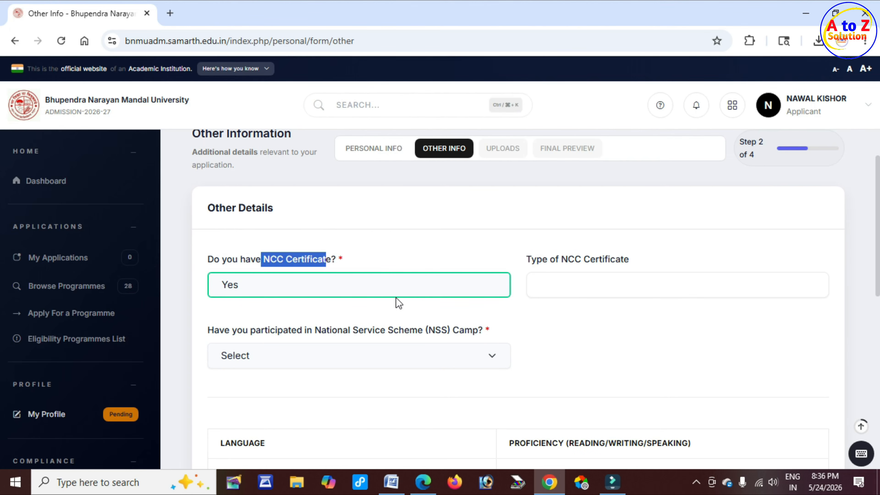
left_click(361, 290)
left_click(262, 340)
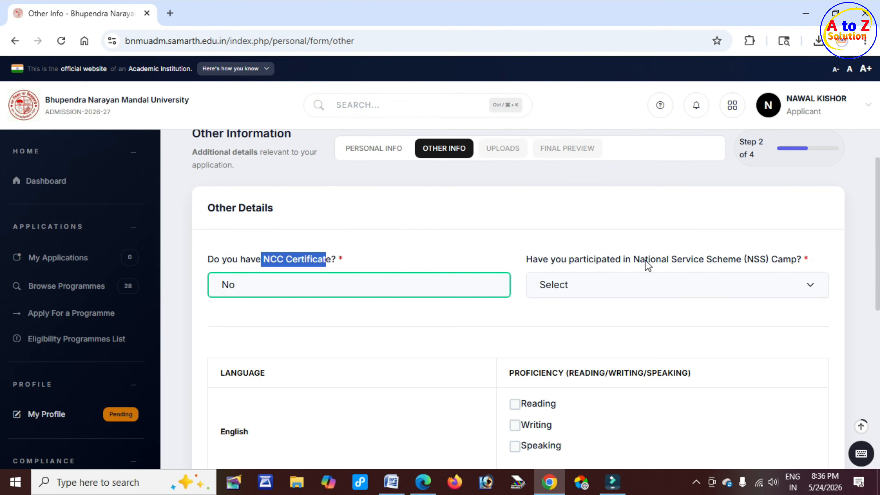
Step: Answer No to the National Service Scheme camp question, correcting an initial Yes
left_click_drag(645, 260, 648, 259)
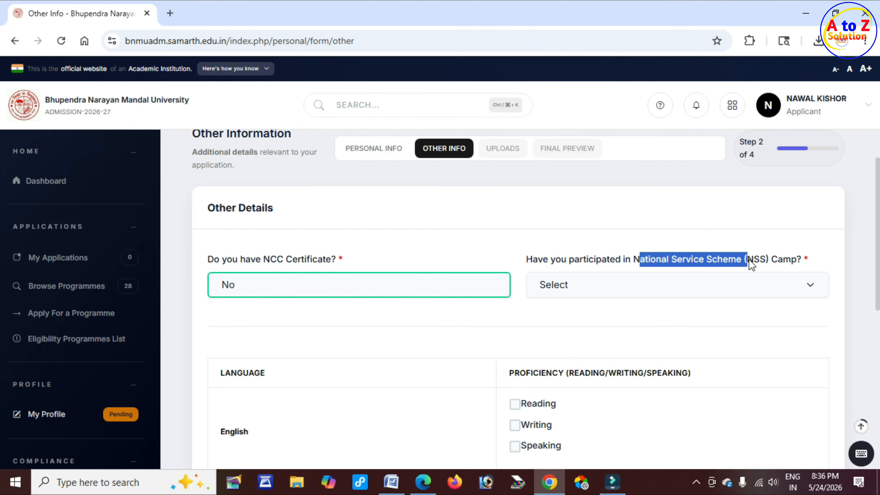
left_click(593, 289)
left_click(555, 343)
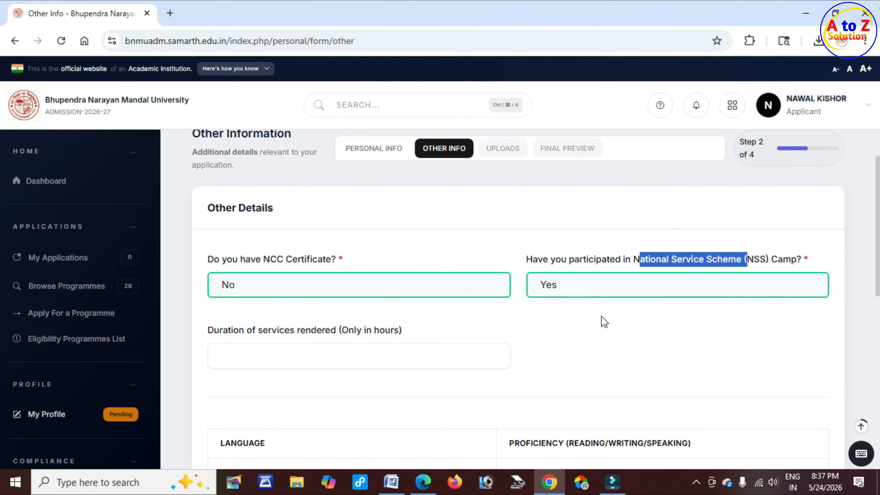
left_click(573, 284)
left_click(562, 326)
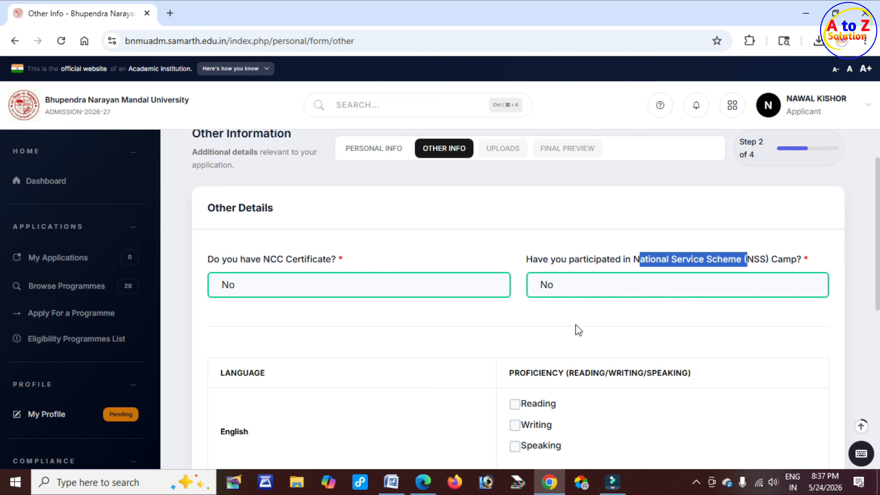
scroll(577, 323, "down", 3)
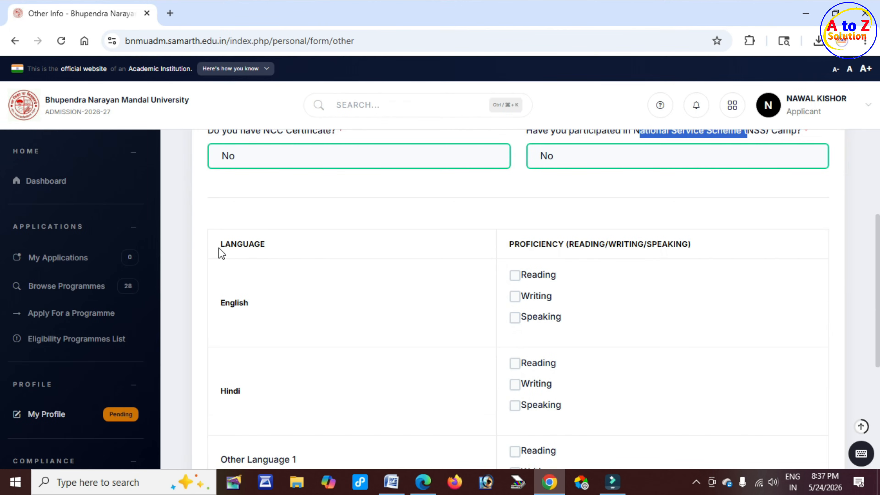
Step: Leave only Writing ticked for English language proficiency
left_click_drag(219, 244, 275, 249)
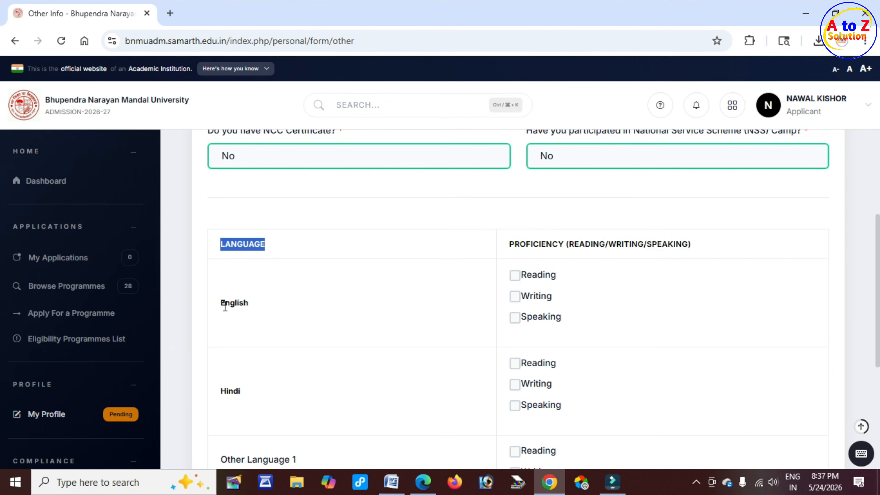
left_click_drag(214, 303, 251, 307)
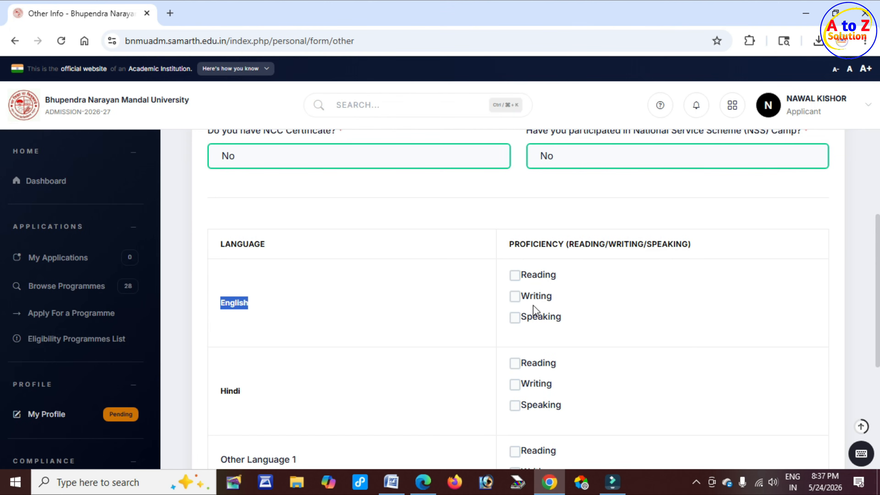
left_click_drag(532, 275, 568, 324)
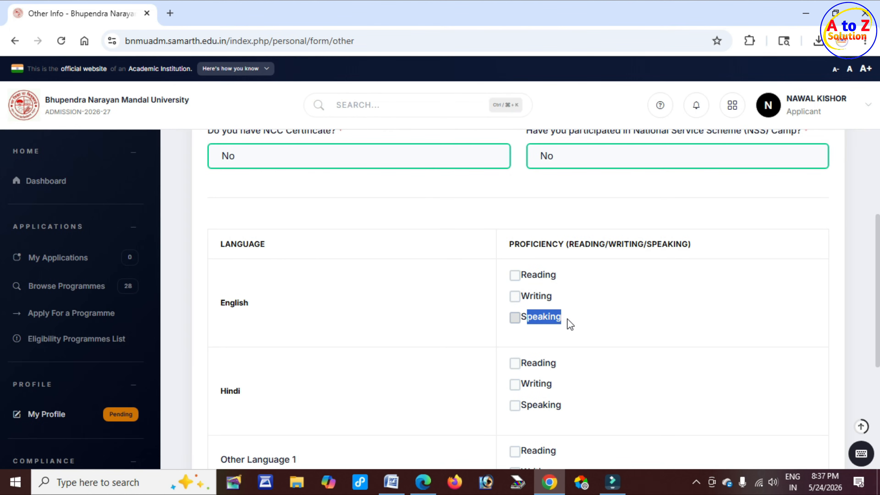
left_click(515, 276)
left_click(515, 296)
left_click(516, 319)
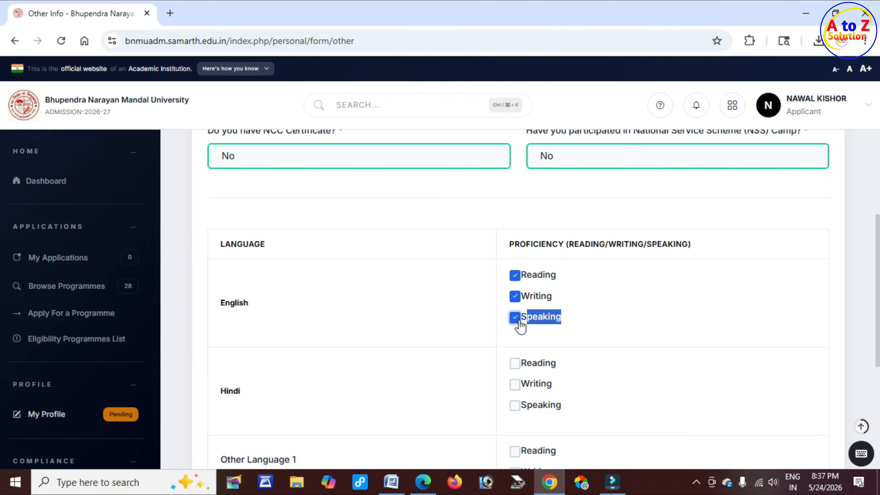
left_click(515, 319)
left_click(515, 278)
left_click(593, 321)
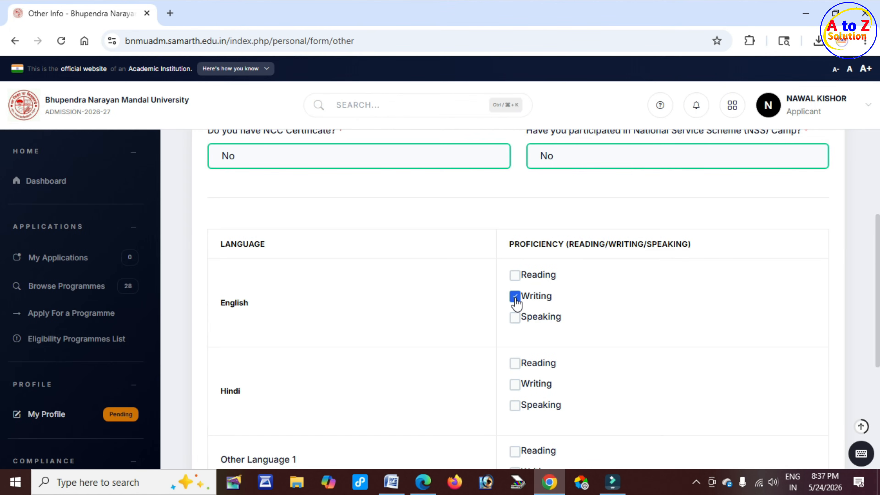
Step: Tick Reading, Writing and Speaking for Hindi proficiency
scroll(516, 302, "down", 4)
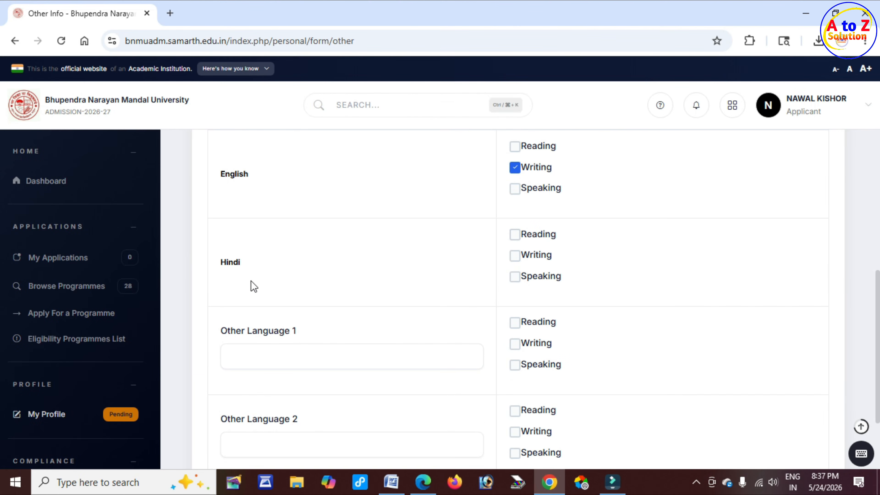
left_click(221, 263)
left_click_drag(222, 263, 247, 267)
left_click(515, 235)
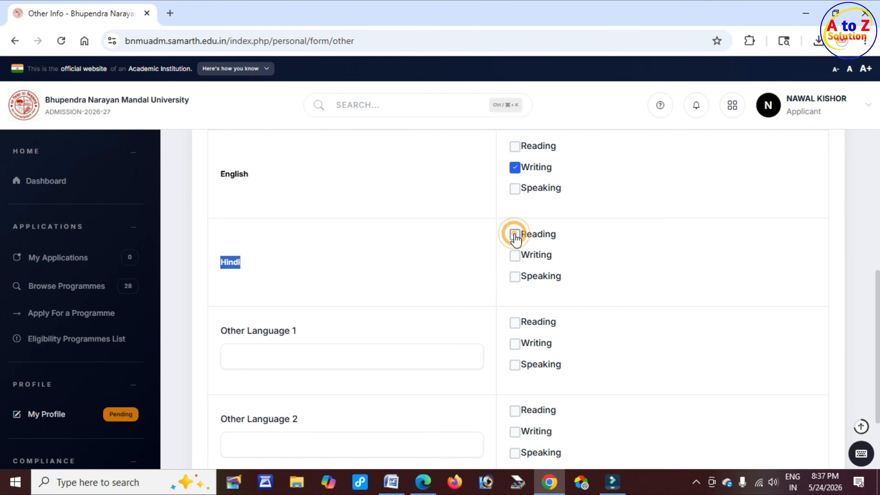
left_click(516, 256)
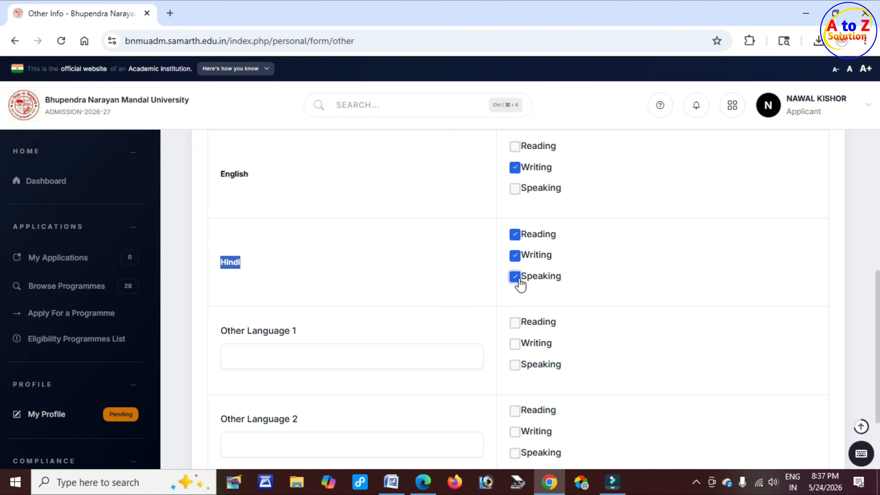
scroll(519, 279, "down", 1)
left_click_drag(223, 268, 252, 269)
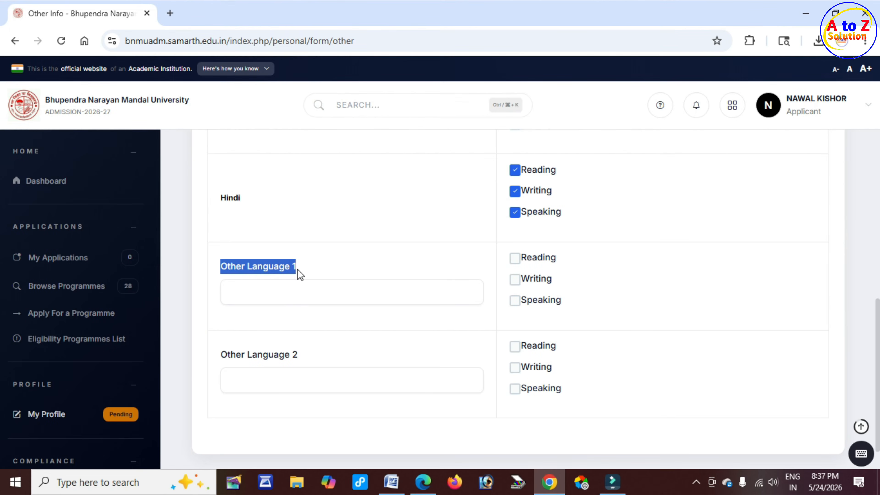
Step: Leave Other Language 1 blank and save the other details with Save and Next
left_click(287, 290)
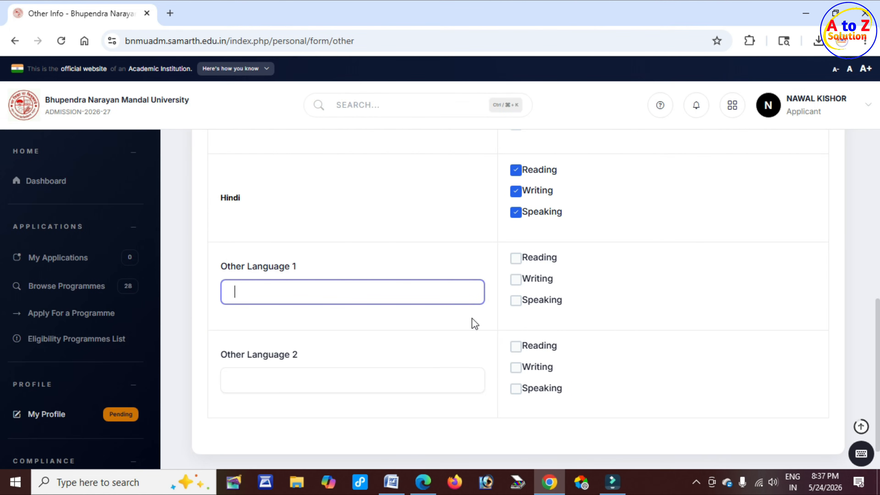
left_click_drag(246, 271, 294, 274)
scroll(520, 285, "up", 5)
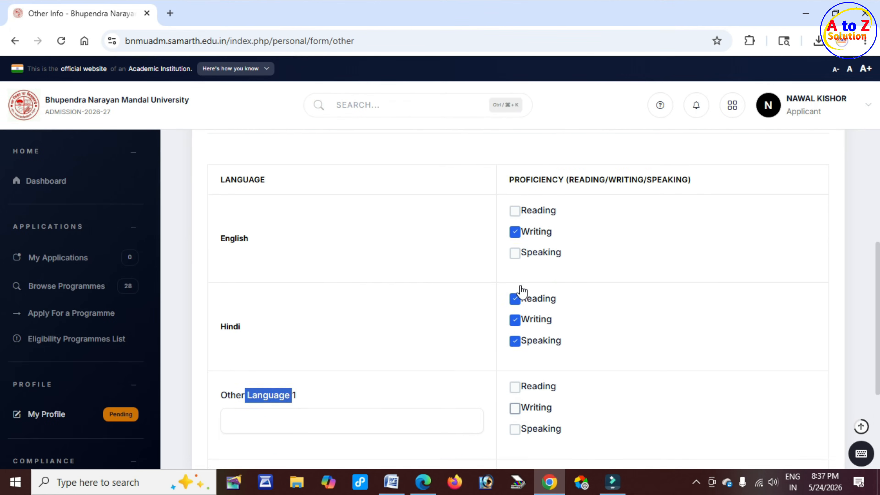
scroll(521, 285, "down", 7)
scroll(520, 285, "down", 1)
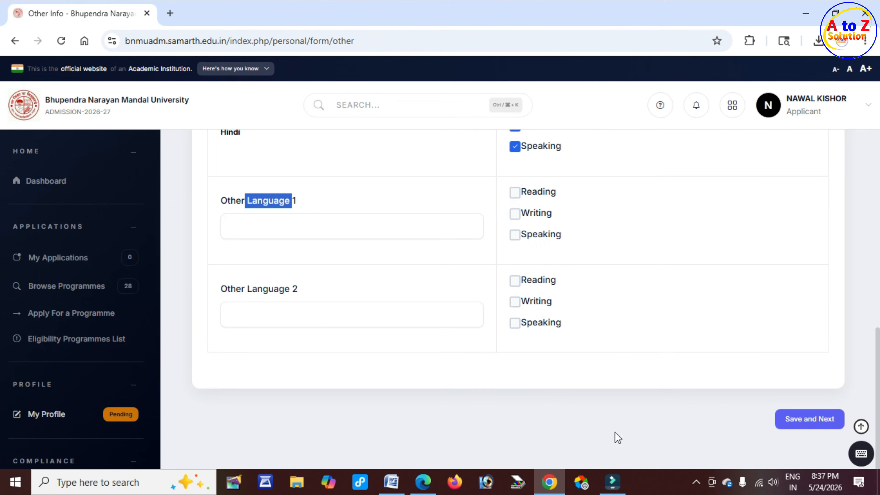
left_click(812, 425)
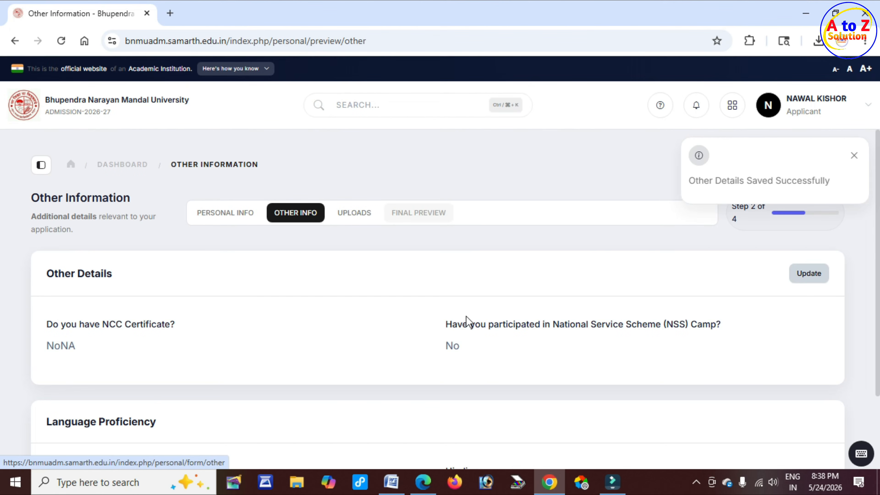
Step: Proceed from the Other Information preview to the Upload Documents page (step 3 of 4)
scroll(485, 379, "down", 3)
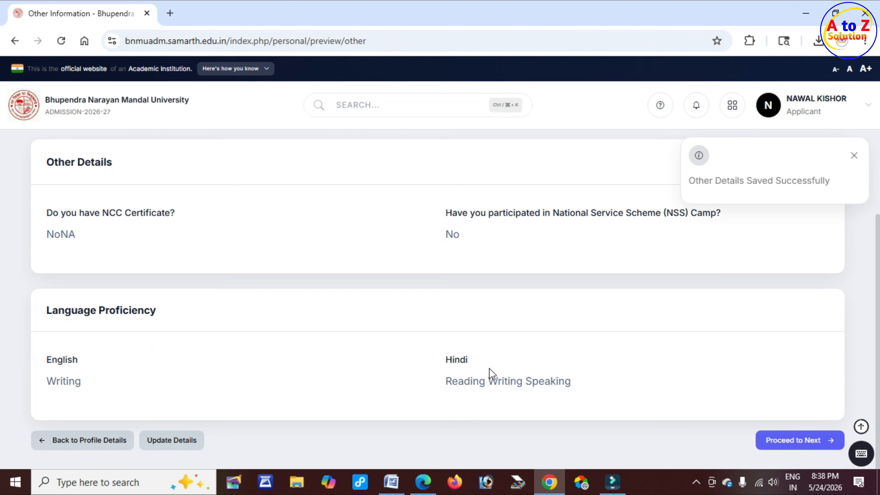
left_click(801, 442)
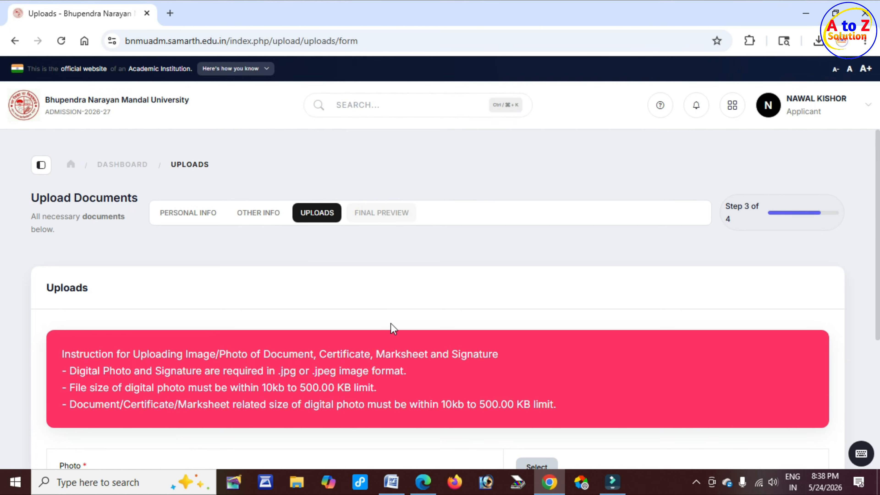
scroll(394, 327, "down", 2)
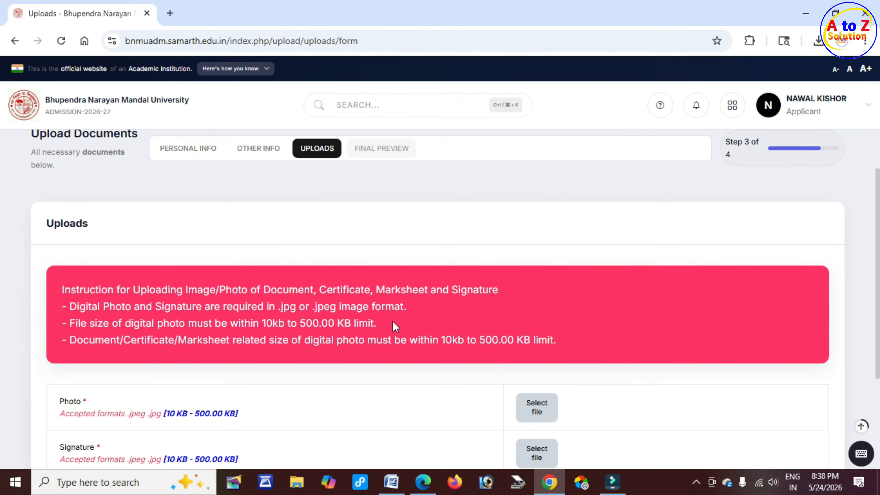
left_click_drag(177, 290, 503, 297)
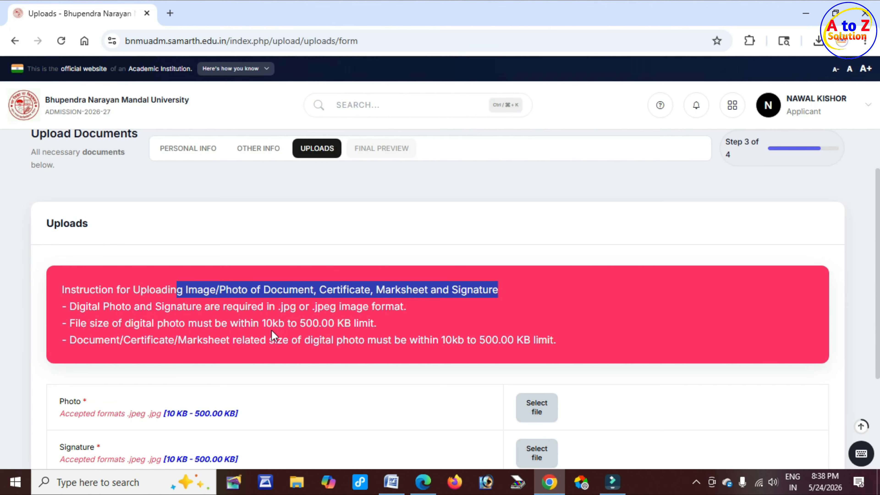
left_click_drag(267, 323, 340, 322)
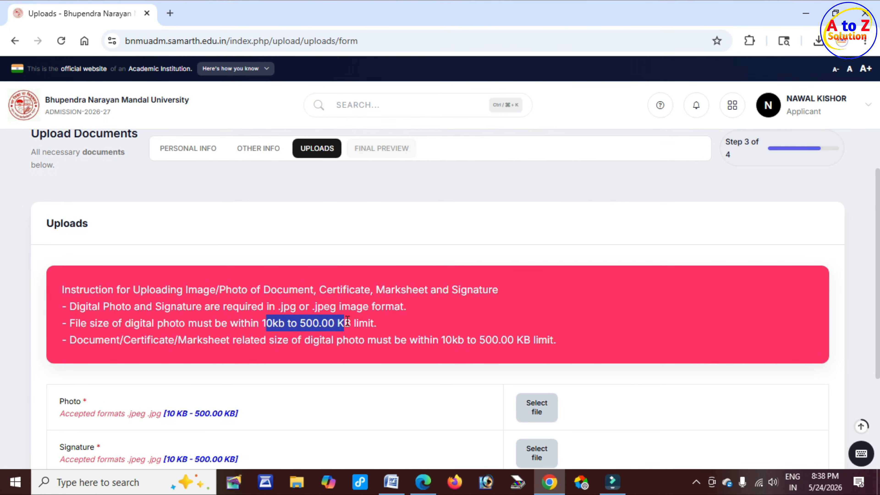
scroll(348, 321, "down", 2)
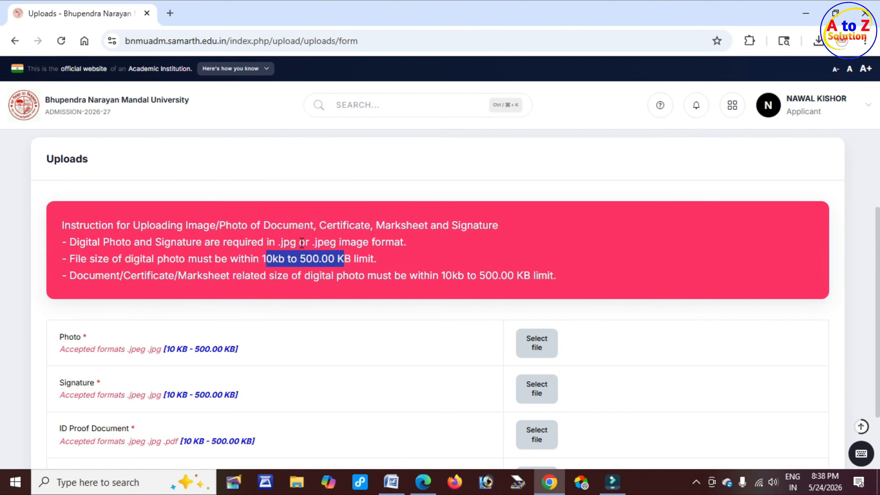
left_click_drag(279, 243, 401, 244)
scroll(314, 272, "down", 2)
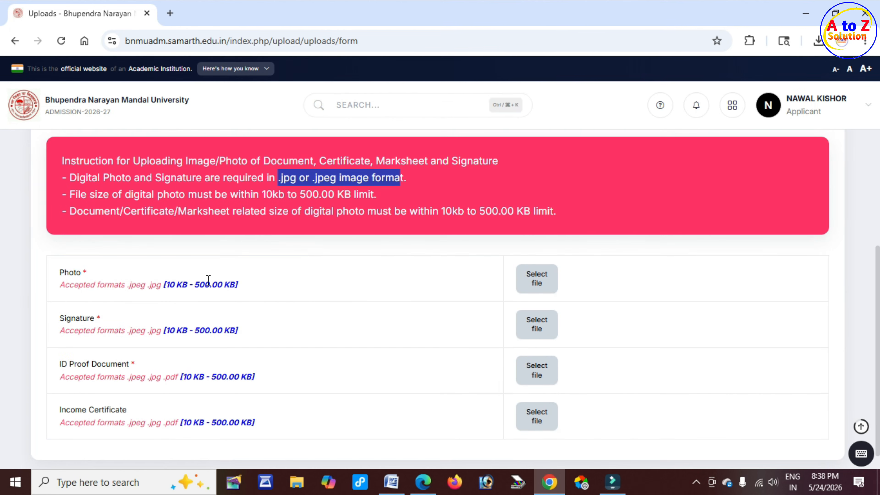
left_click_drag(59, 275, 87, 274)
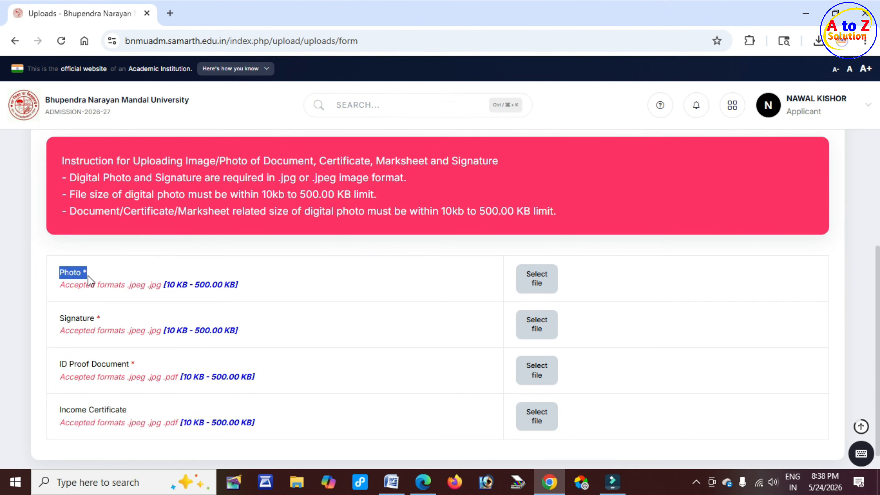
left_click_drag(60, 318, 98, 324)
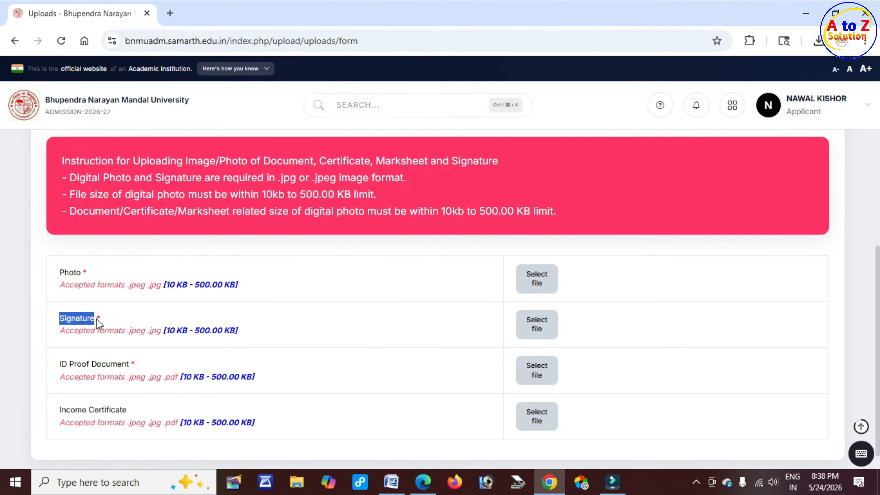
left_click_drag(60, 364, 132, 364)
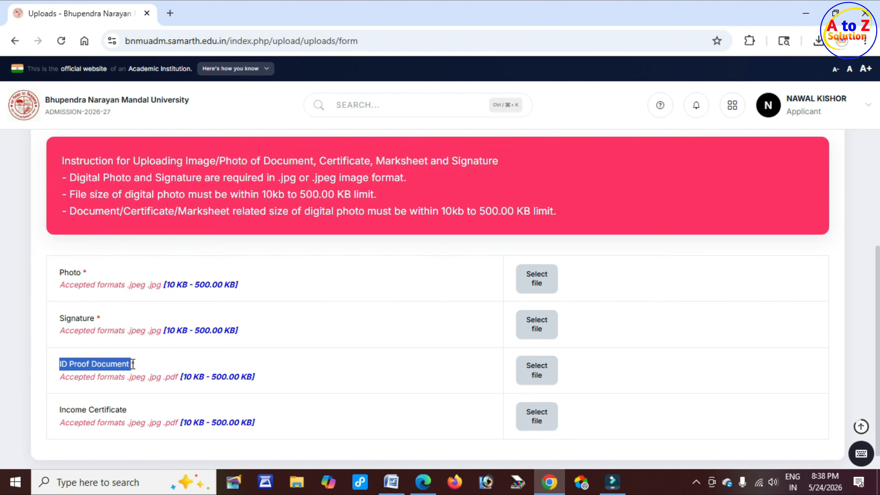
scroll(133, 364, "down", 1)
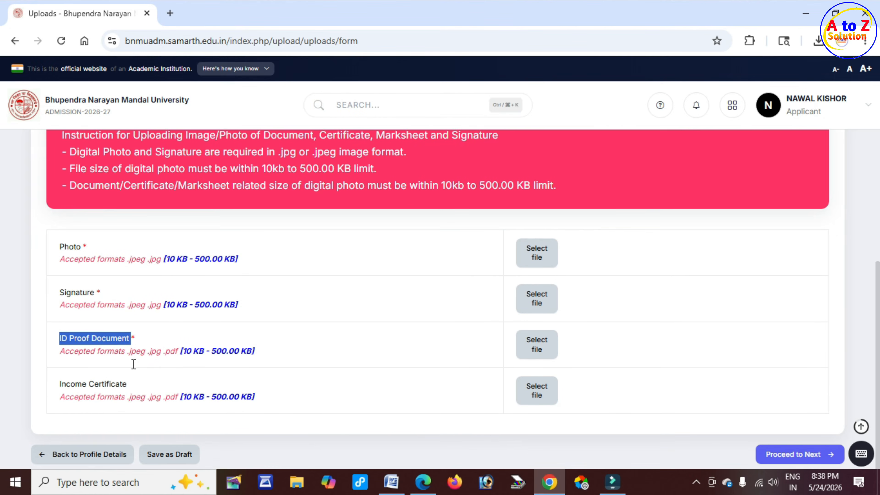
left_click_drag(71, 369, 124, 371)
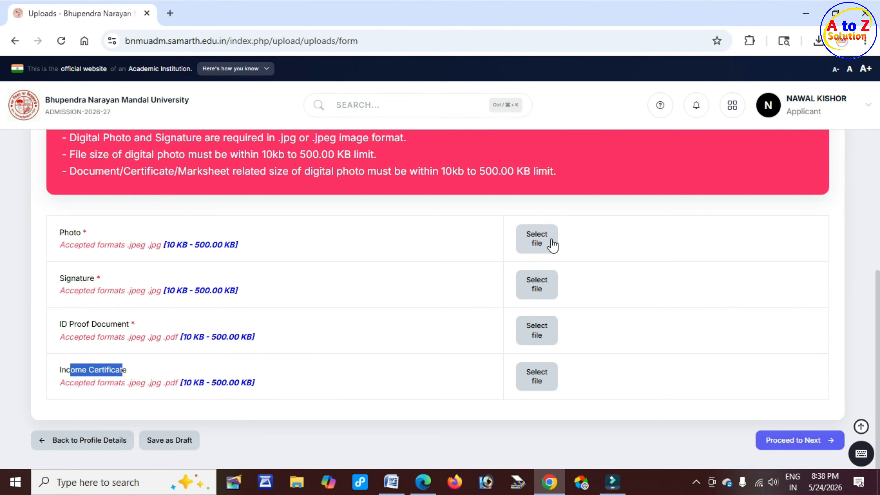
Step: Pick fdgf.jpg for the Photo slot, upload it, and proceed to the Final Preview
left_click(545, 244)
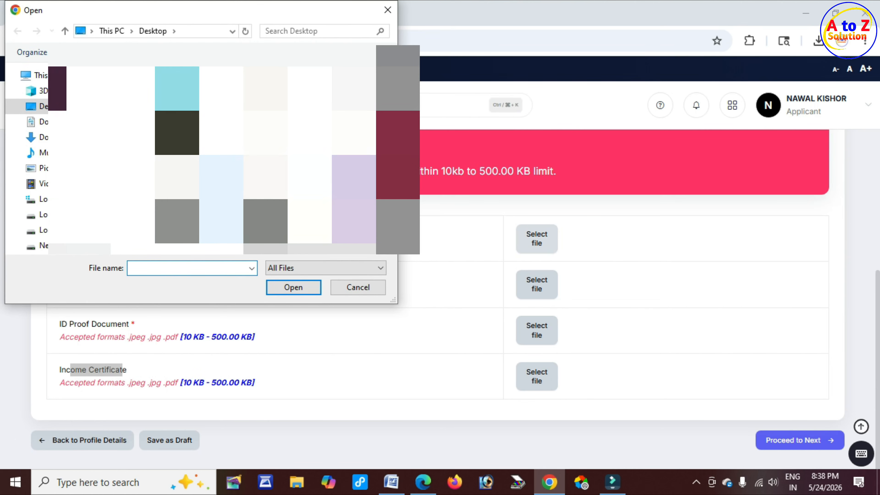
scroll(222, 170, "down", 7)
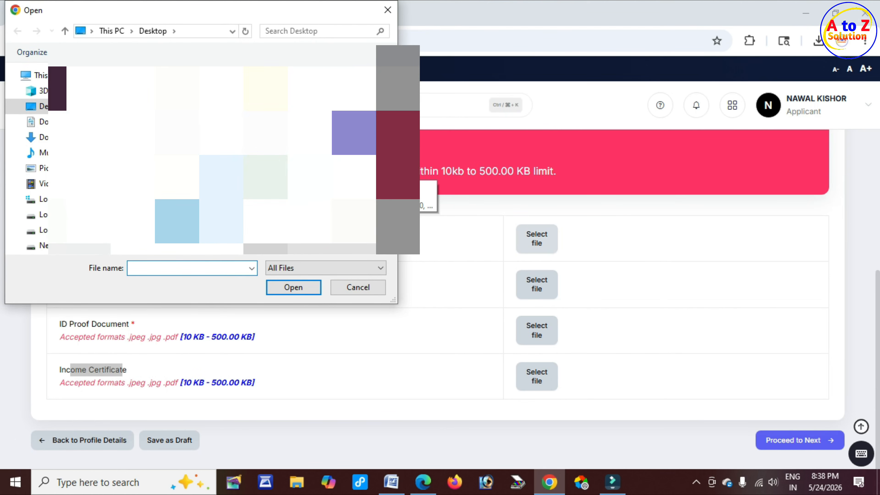
scroll(222, 170, "down", 3)
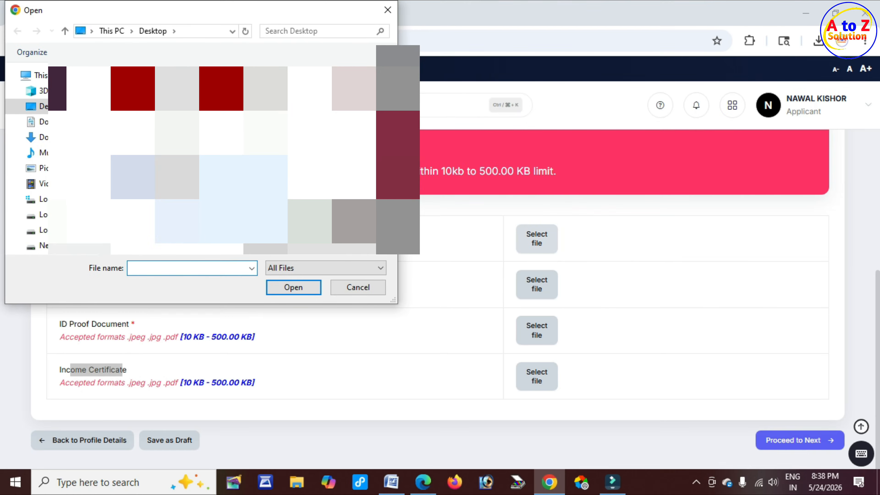
type("fdgf")
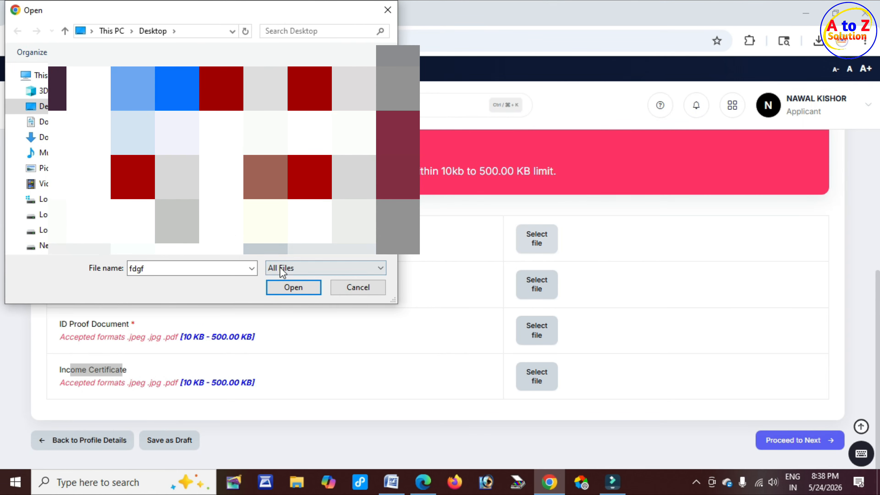
left_click(288, 274)
left_click(289, 287)
left_click(289, 291)
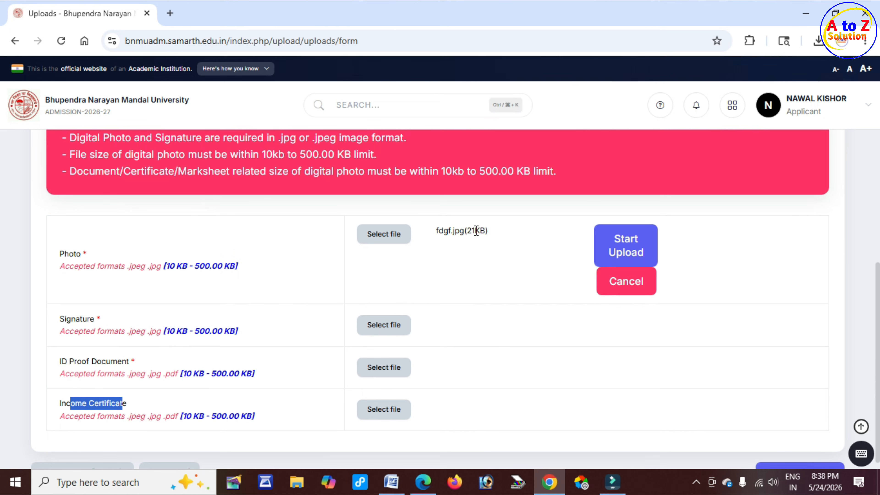
left_click(627, 252)
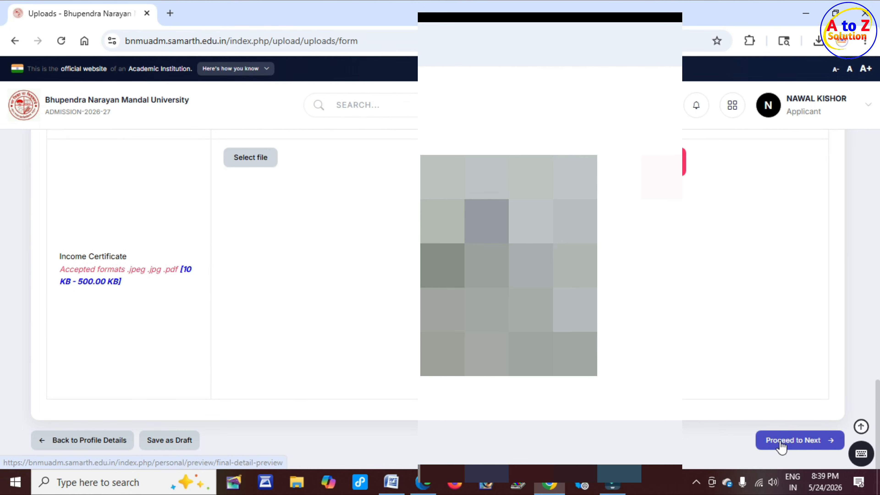
left_click(812, 437)
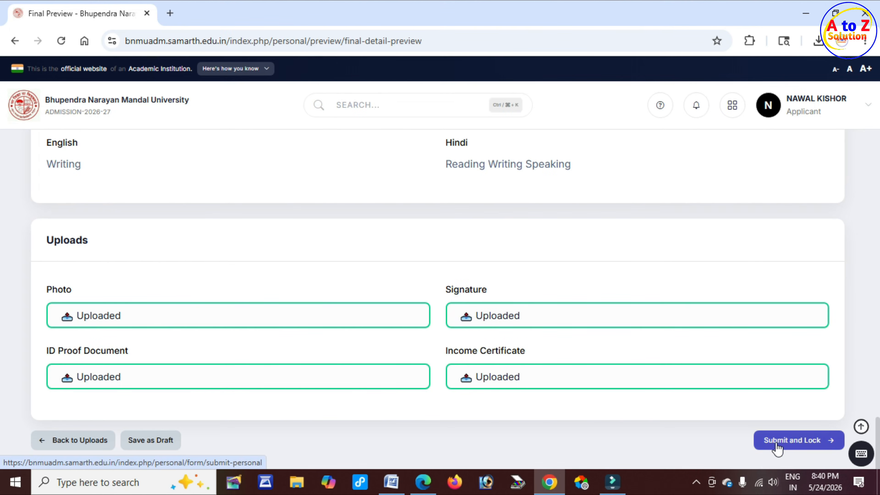
Step: In the Submit and Lock Profile Details dialog, accept the declaration and confirm the lock
left_click(803, 440)
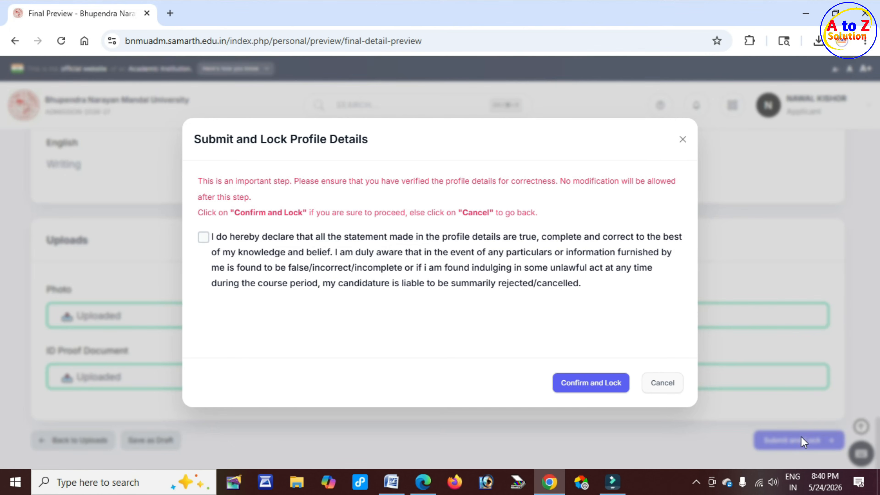
left_click_drag(251, 142, 387, 141)
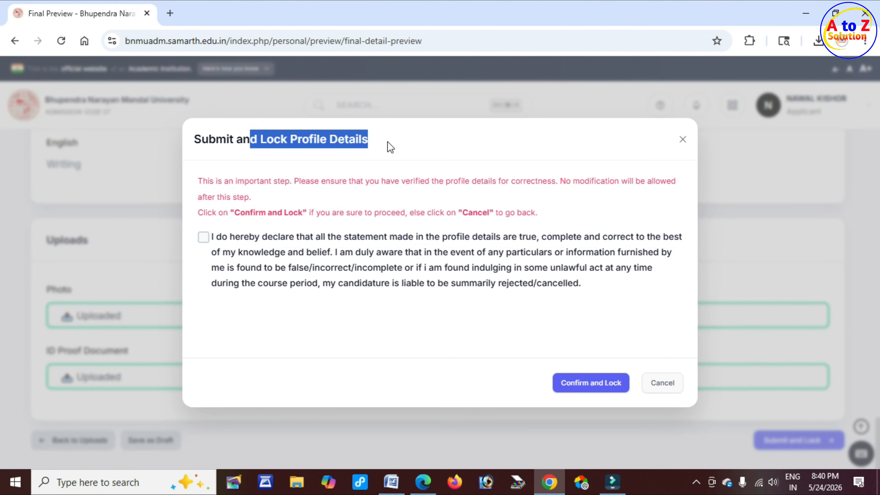
left_click(204, 238)
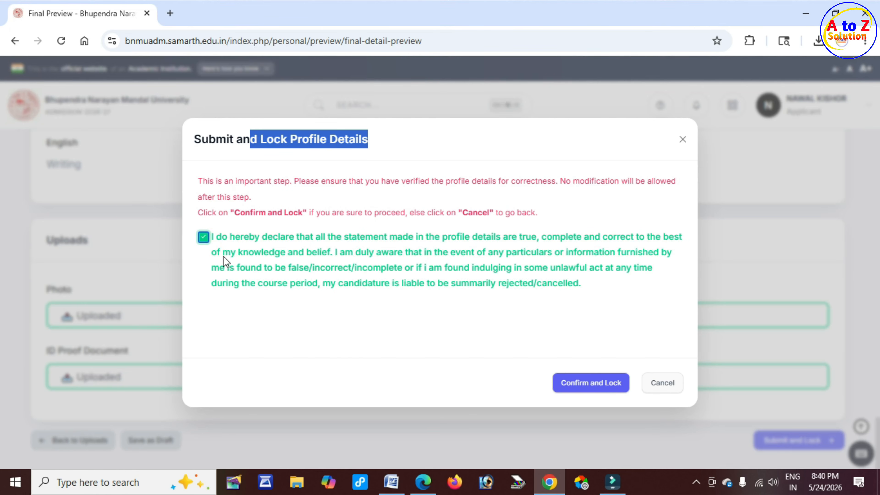
left_click(602, 384)
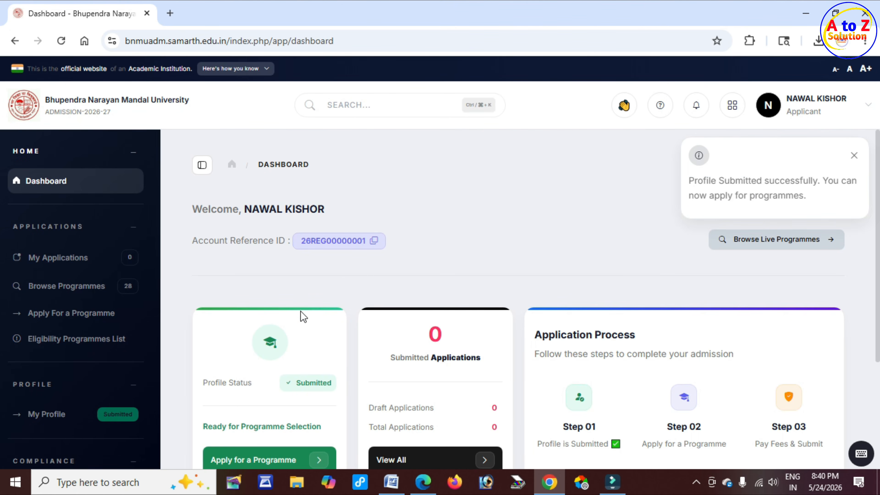
scroll(303, 316, "down", 3)
left_click_drag(288, 254, 328, 252)
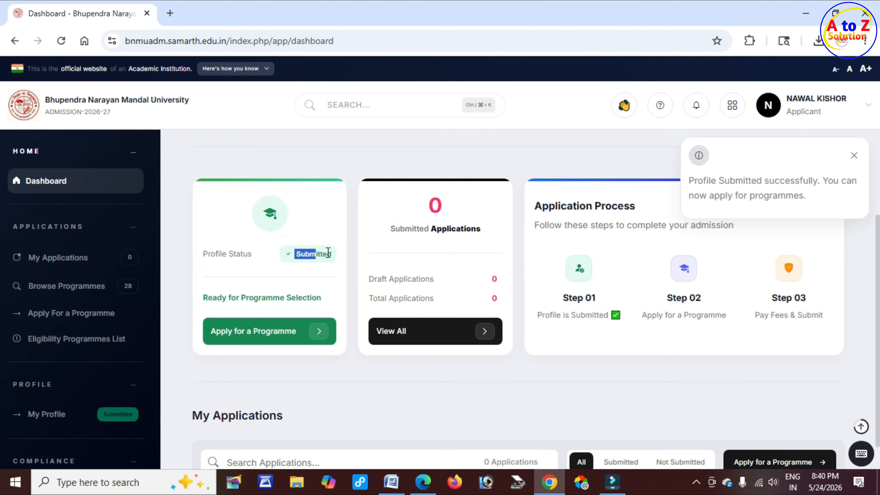
left_click_drag(229, 298, 307, 301)
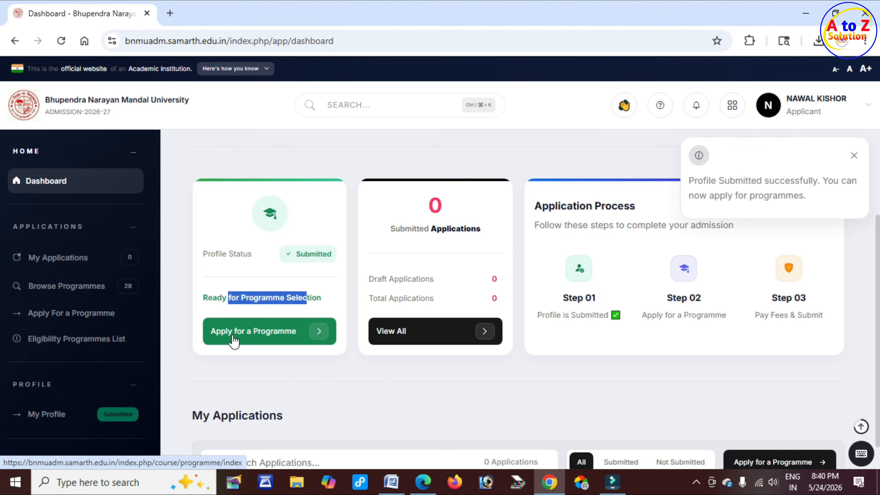
Step: Start a new programme application and choose the Bachelor (UG) category
left_click(295, 333)
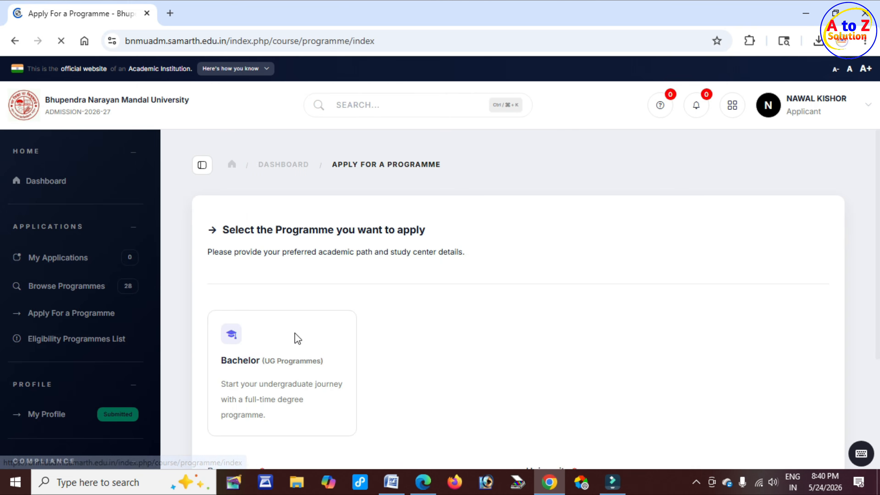
scroll(187, 269, "down", 2)
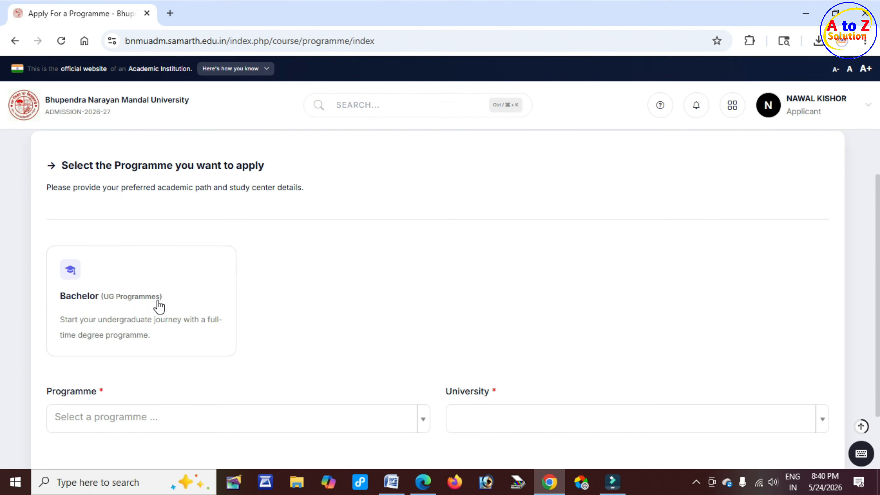
left_click(151, 315)
scroll(157, 321, "down", 2)
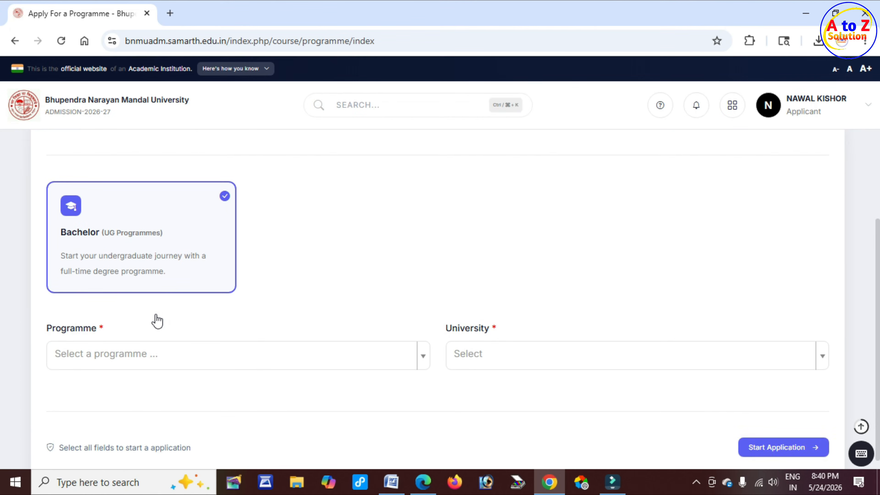
scroll(158, 321, "down", 1)
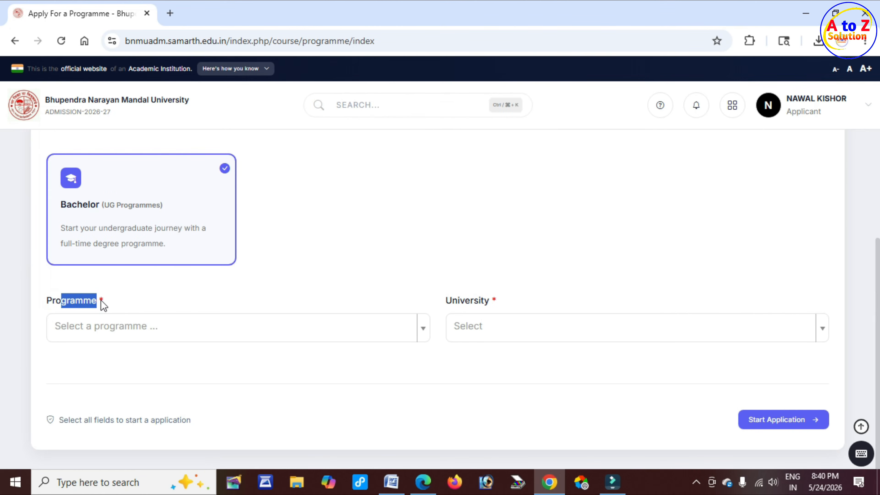
Step: Select Bachelor of Arts(ENGLISH) as the programme and BHUPENDRA NARAYAN MANDAL UNIVERSITY as the university
left_click(162, 332)
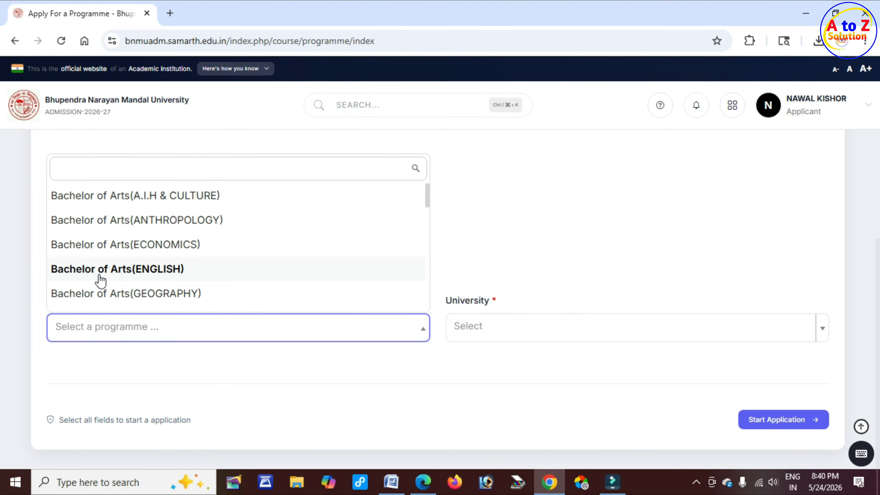
left_click(193, 272)
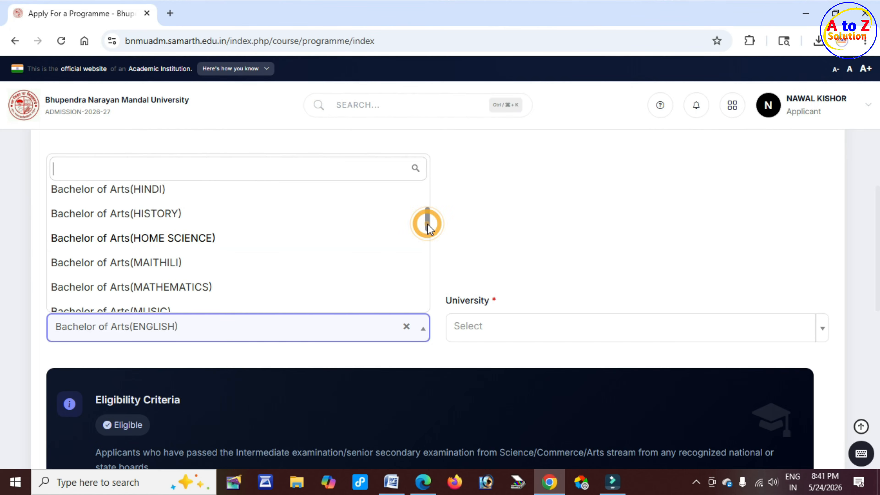
left_click_drag(427, 224, 413, 296)
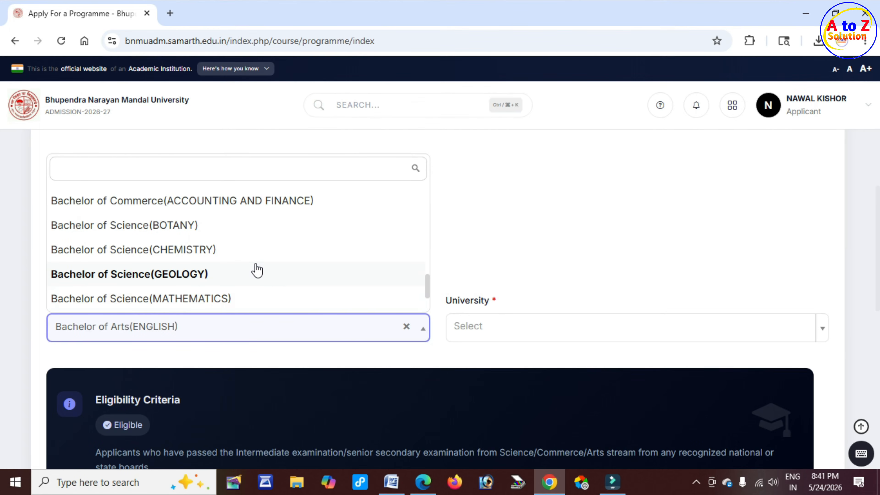
left_click(236, 360)
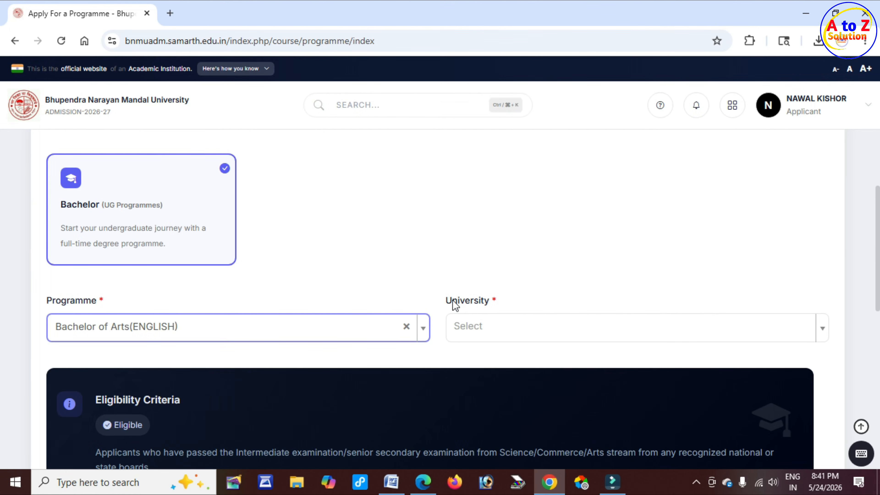
left_click(492, 326)
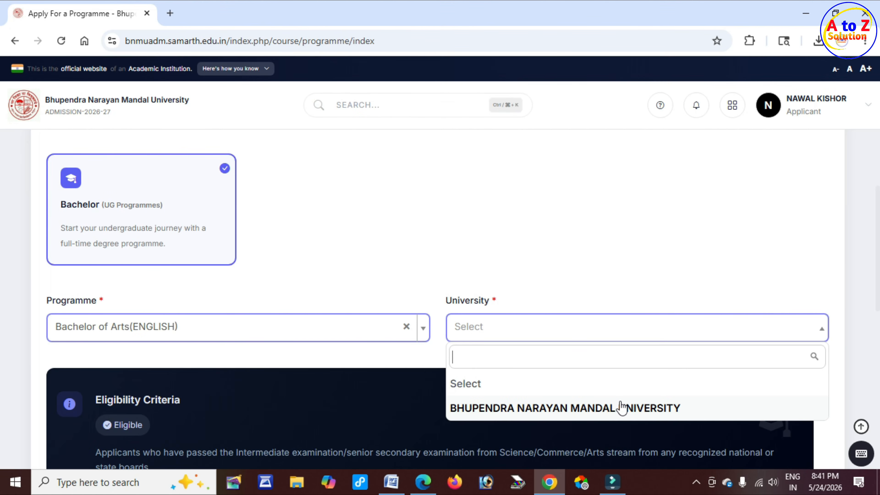
left_click(630, 408)
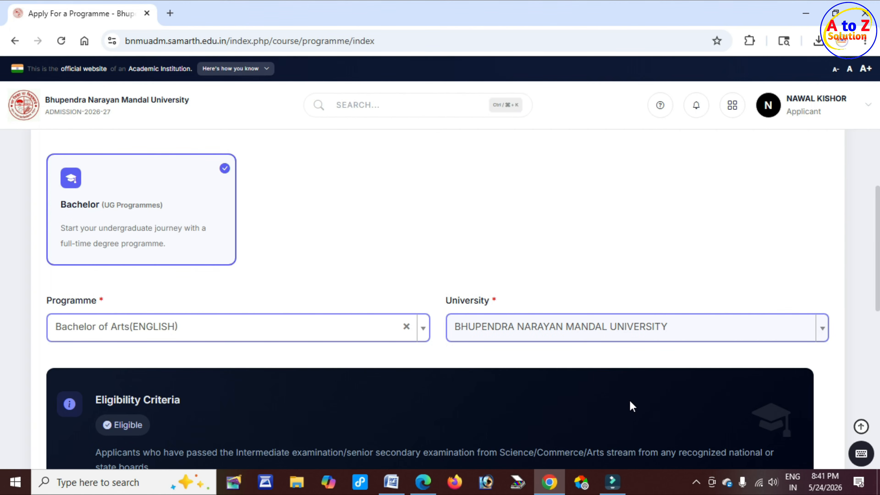
Step: Review the Eligibility Criteria and locate the College/Institute preference table
scroll(299, 376, "down", 5)
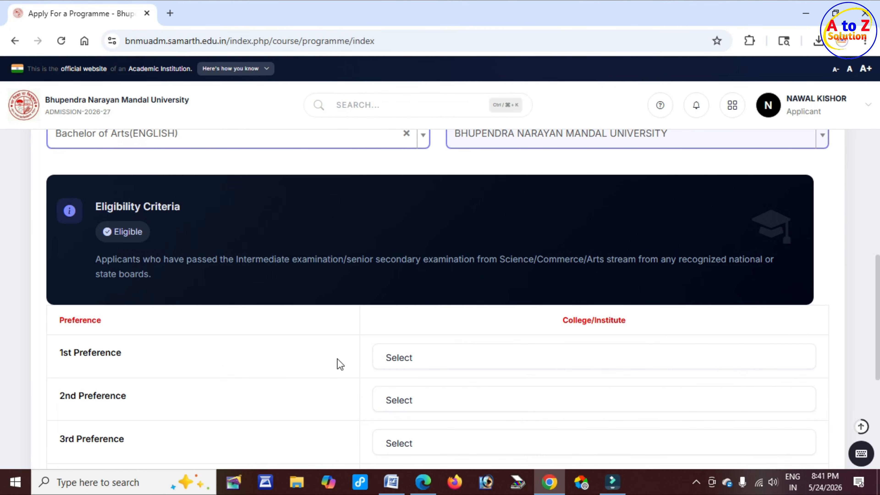
left_click_drag(122, 207, 194, 213)
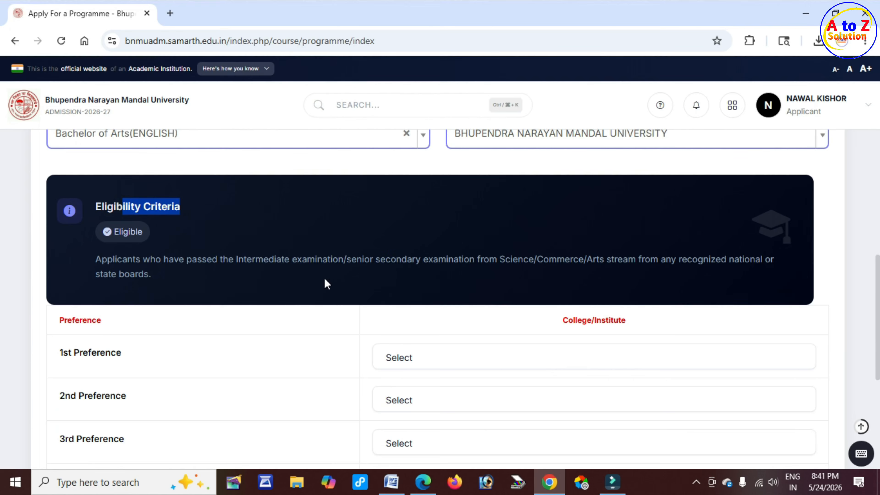
scroll(312, 286, "down", 3)
left_click_drag(58, 192, 104, 194)
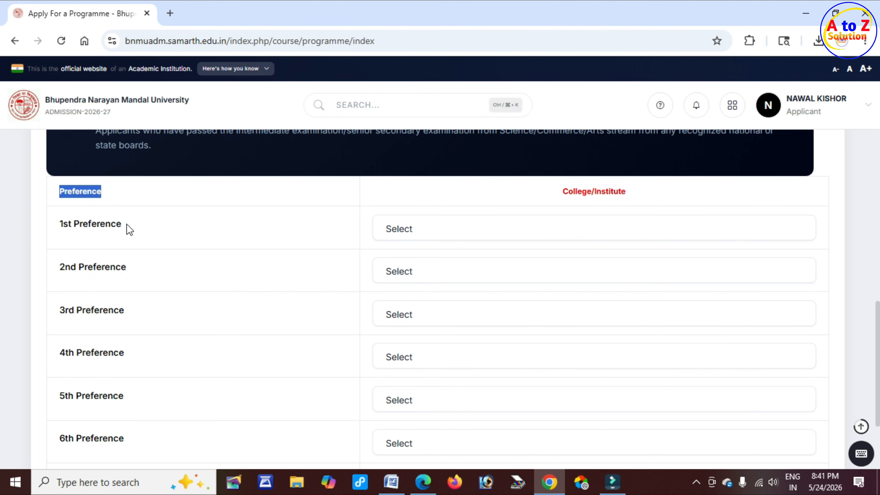
scroll(130, 230, "down", 4)
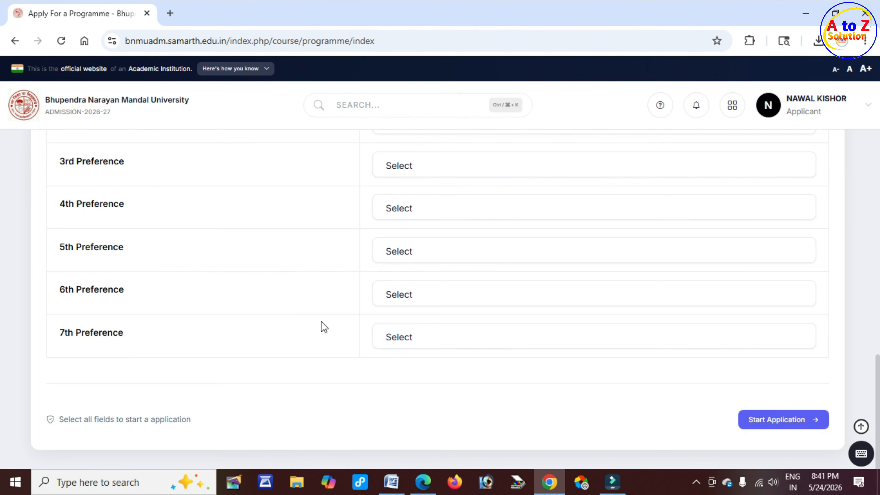
scroll(319, 322, "up", 5)
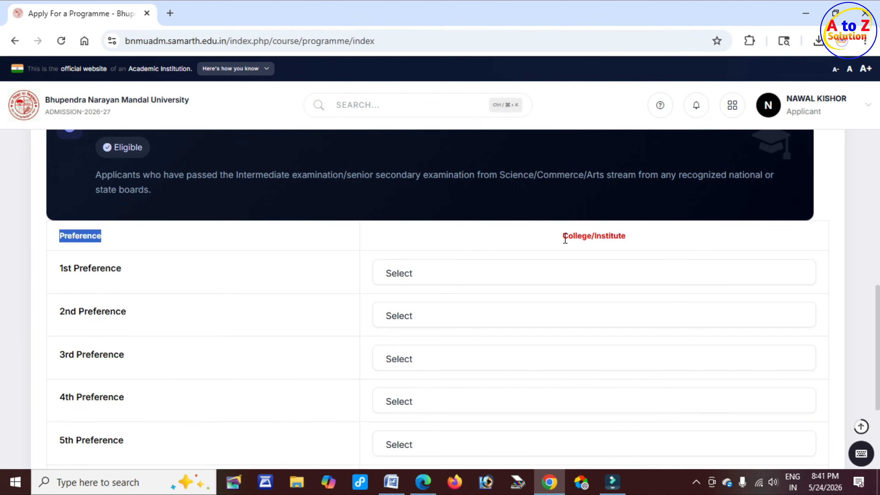
left_click_drag(564, 236, 629, 241)
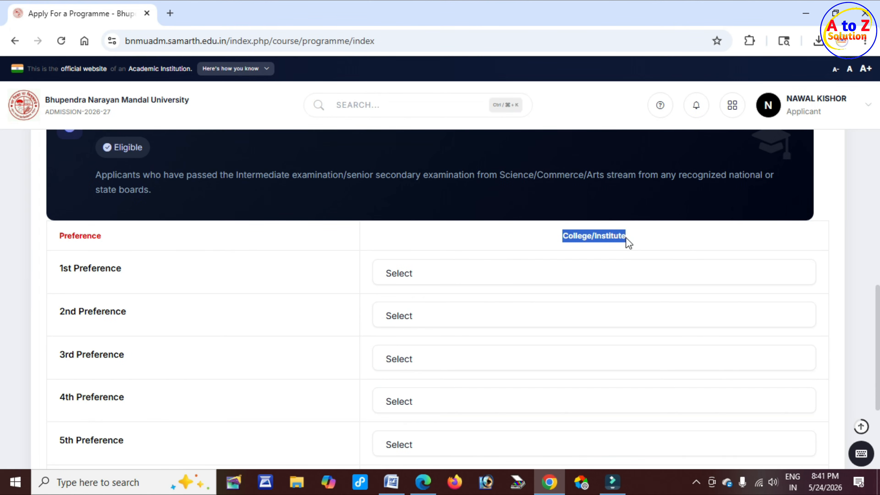
Step: Set T.P College, Madhepura as the 1st Preference college
left_click(428, 276)
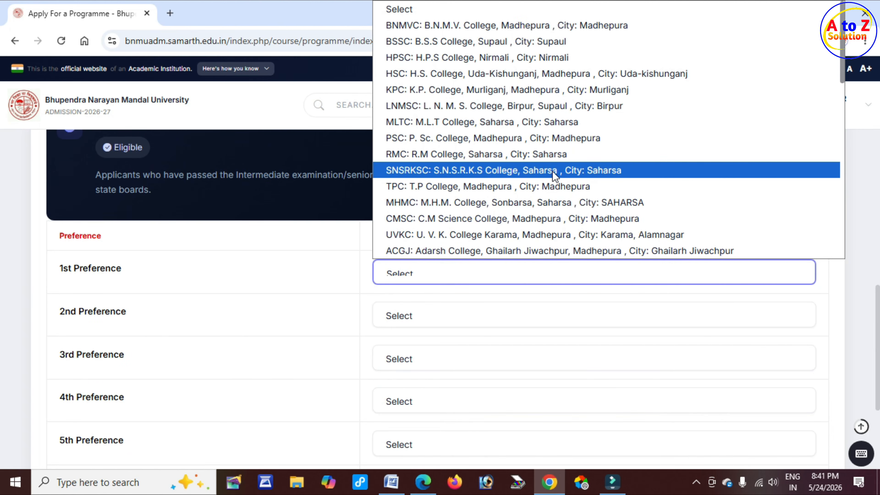
scroll(551, 170, "down", 12)
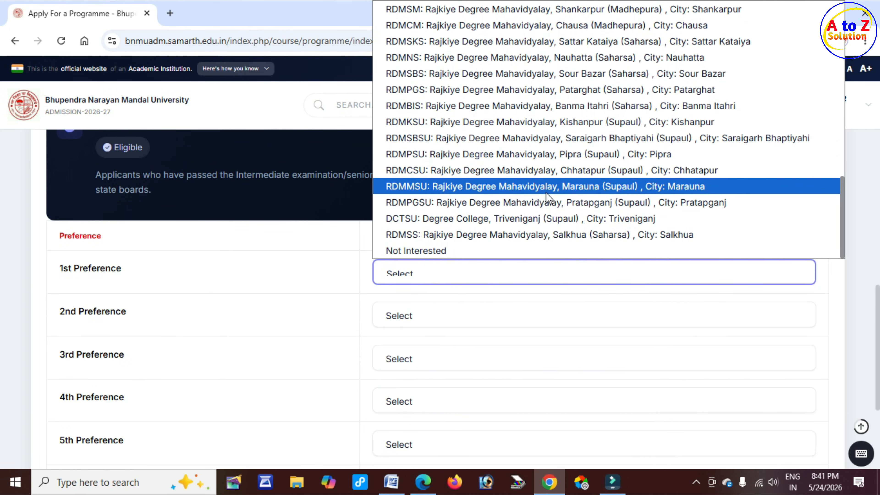
scroll(551, 222, "up", 12)
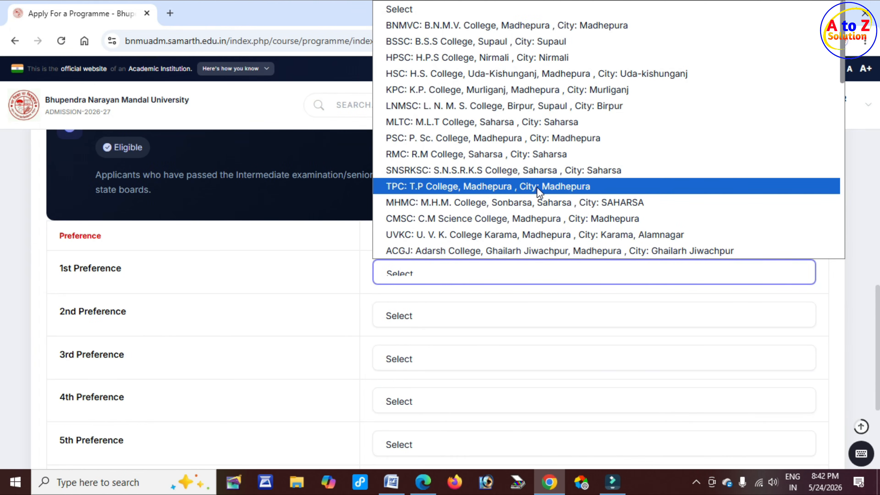
left_click(538, 189)
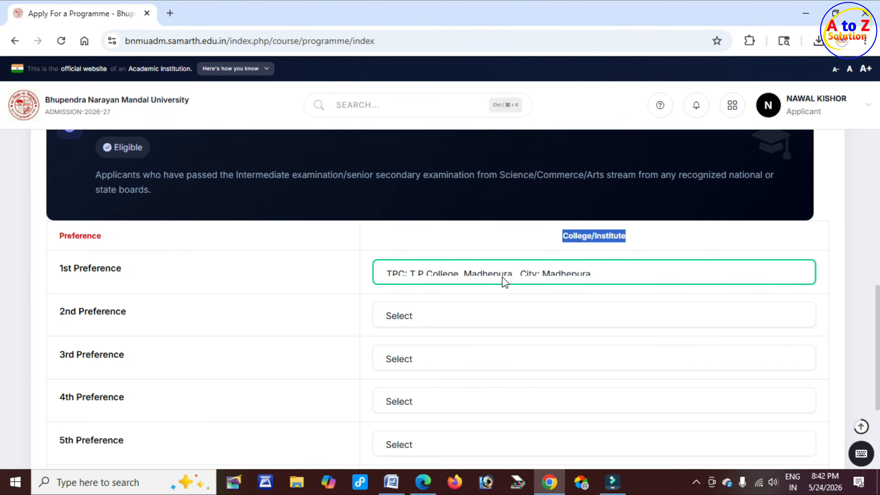
scroll(495, 277, "down", 5)
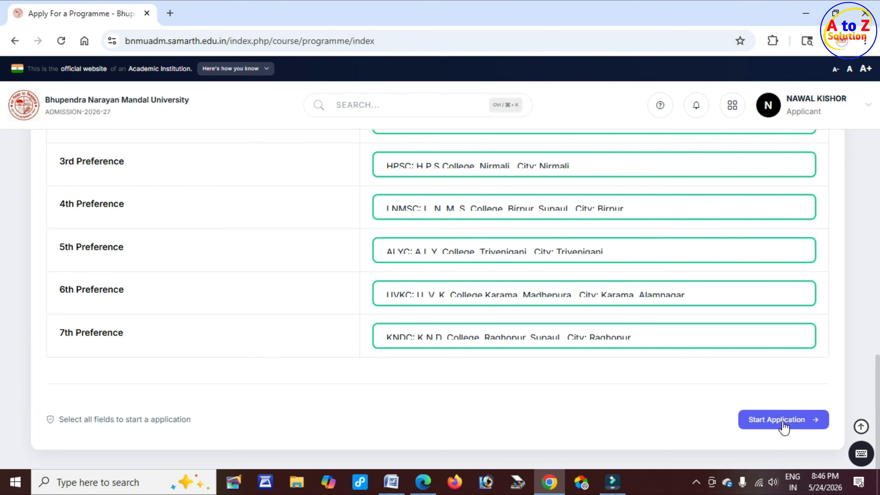
Step: Start the application and review the saved programme, university and preferences on Programme Selection
left_click(783, 421)
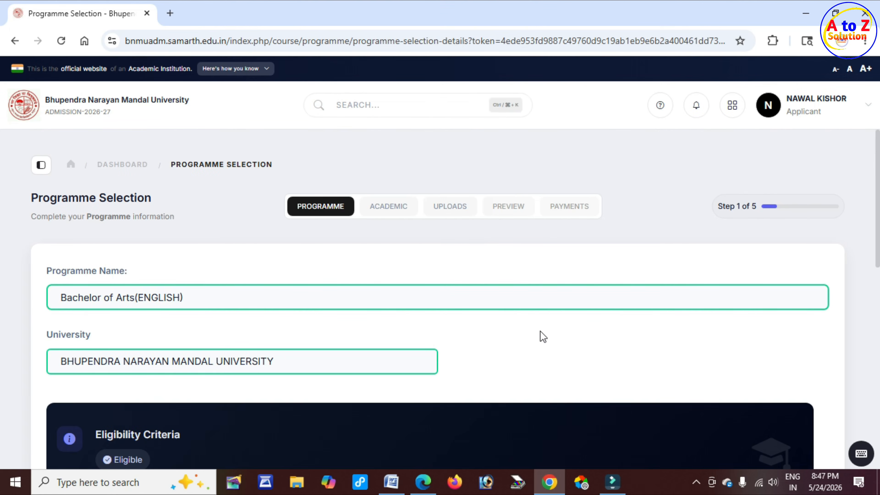
scroll(537, 335, "down", 10)
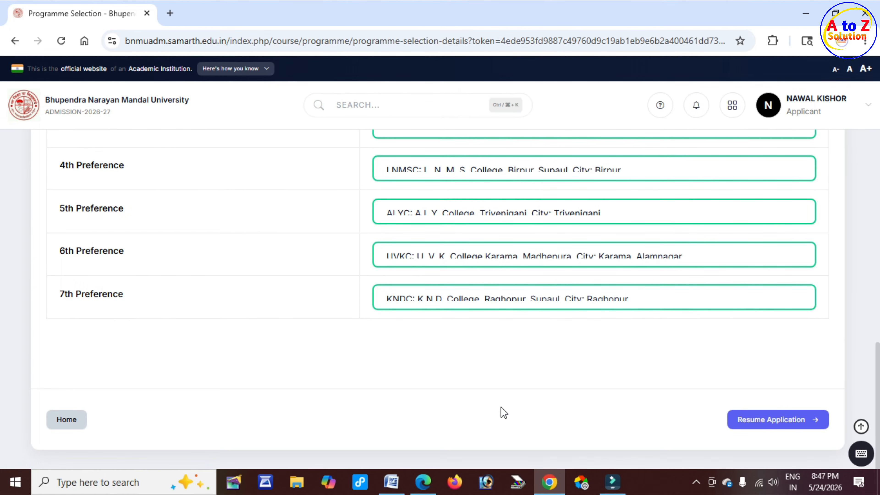
Step: Continue to Academic Details and inspect the intermediate-pass eligibility criterion, leaving it unticked
left_click(772, 421)
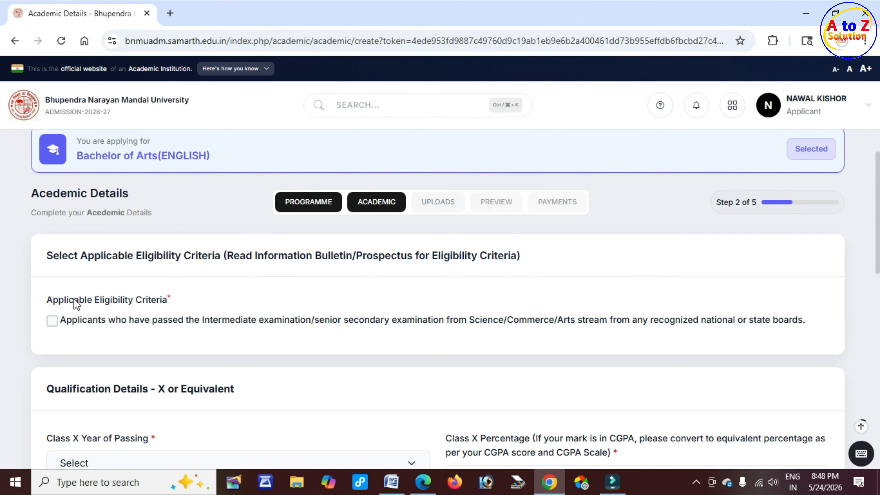
left_click_drag(74, 300, 183, 309)
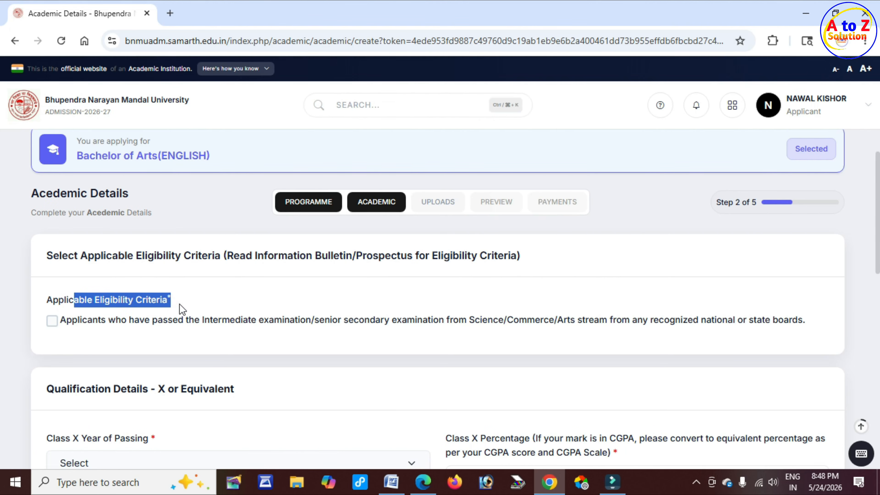
left_click(52, 320)
left_click(315, 322)
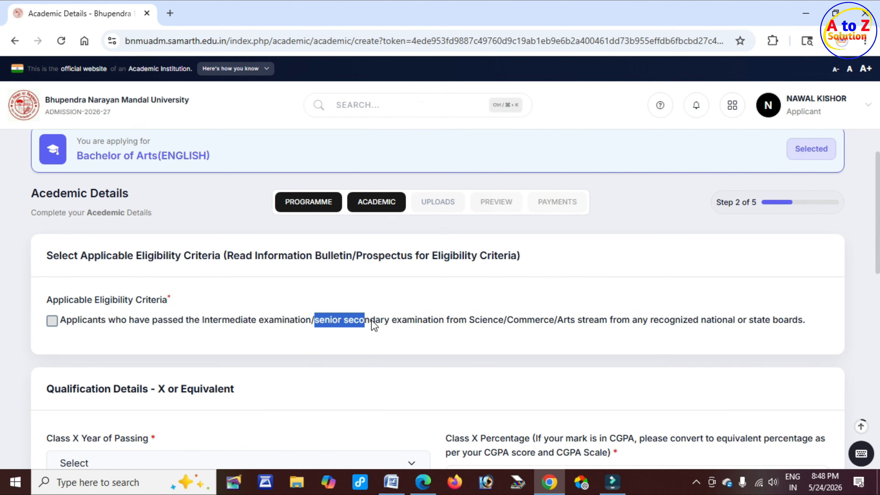
left_click_drag(371, 321, 406, 321)
left_click_drag(470, 322, 610, 321)
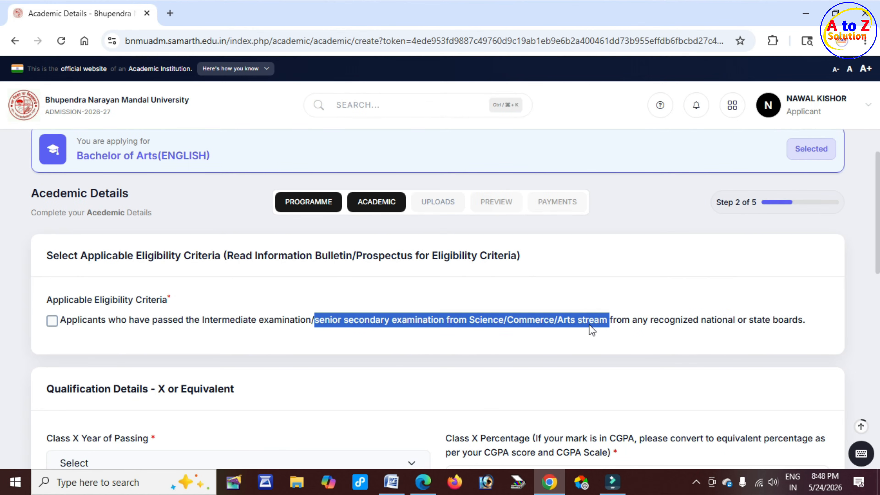
Step: Set the Class X year of passing to 2022
scroll(366, 350, "down", 5)
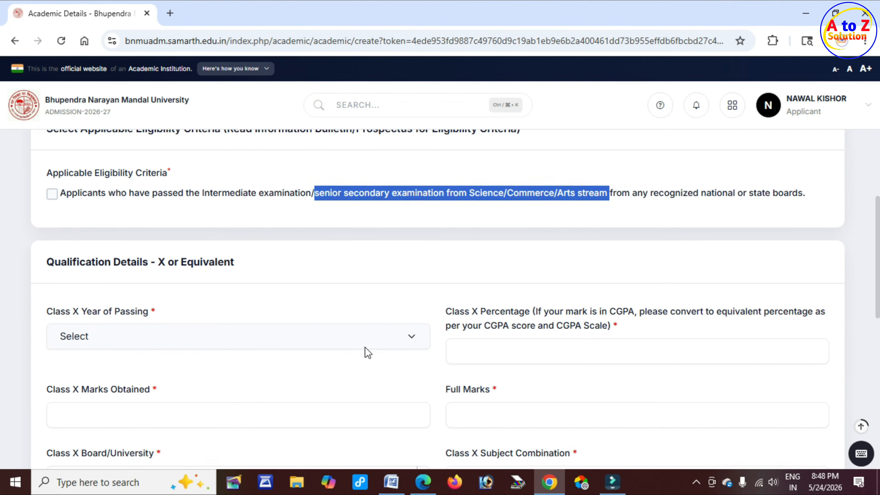
left_click_drag(136, 196, 236, 201)
left_click_drag(70, 247, 134, 247)
left_click(138, 277)
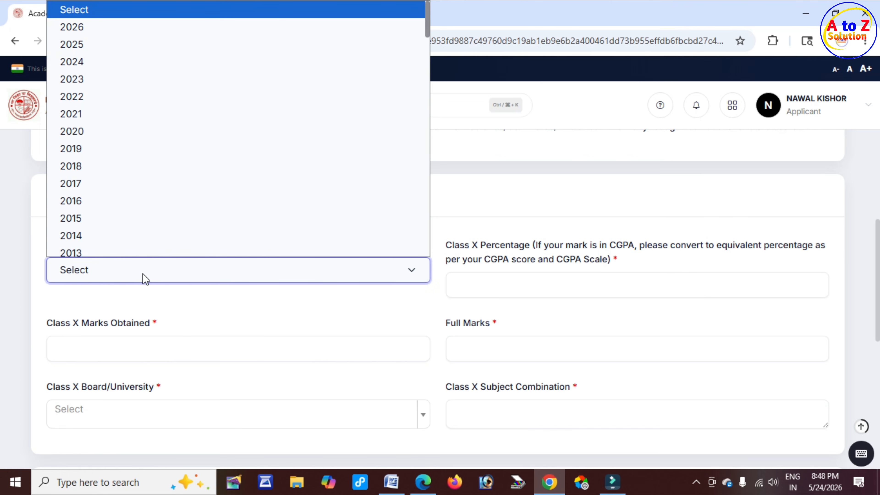
left_click(102, 93)
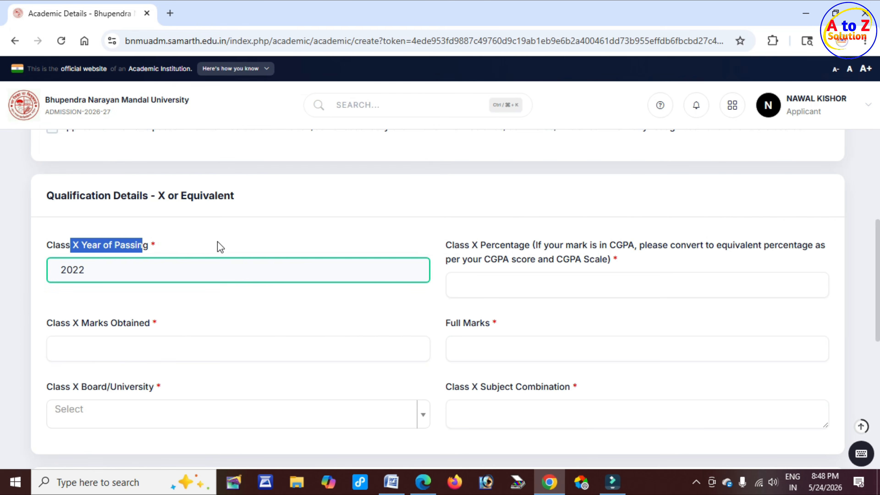
Step: Enter Class X marks obtained 360 out of full marks 500
left_click_drag(485, 244, 576, 244)
left_click(461, 283)
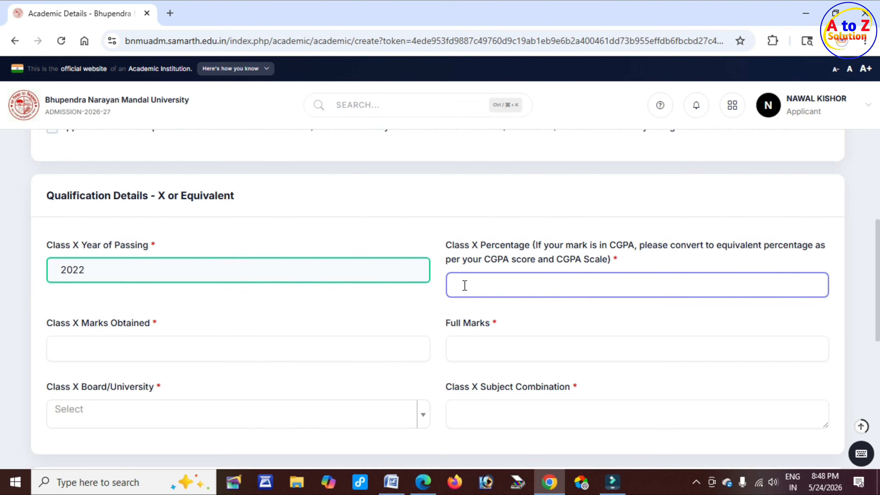
scroll(136, 296, "down", 2)
left_click_drag(73, 261, 137, 257)
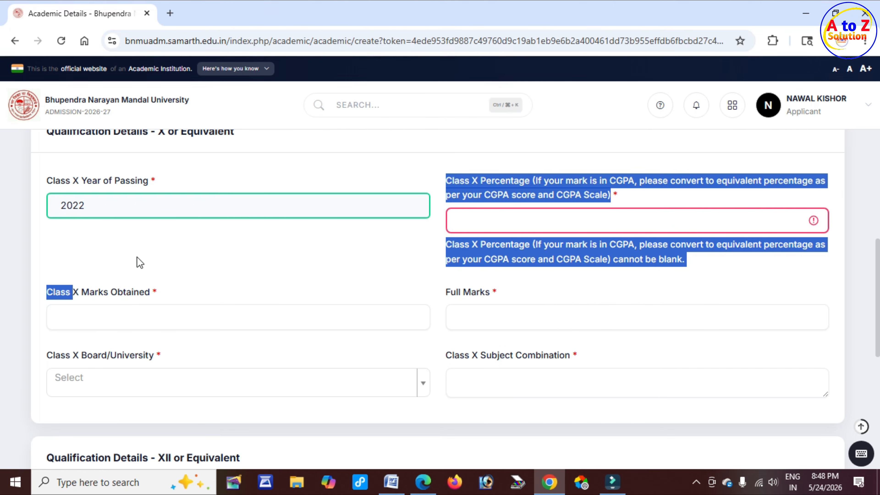
left_click(89, 291)
left_click_drag(89, 292, 148, 291)
left_click(119, 317)
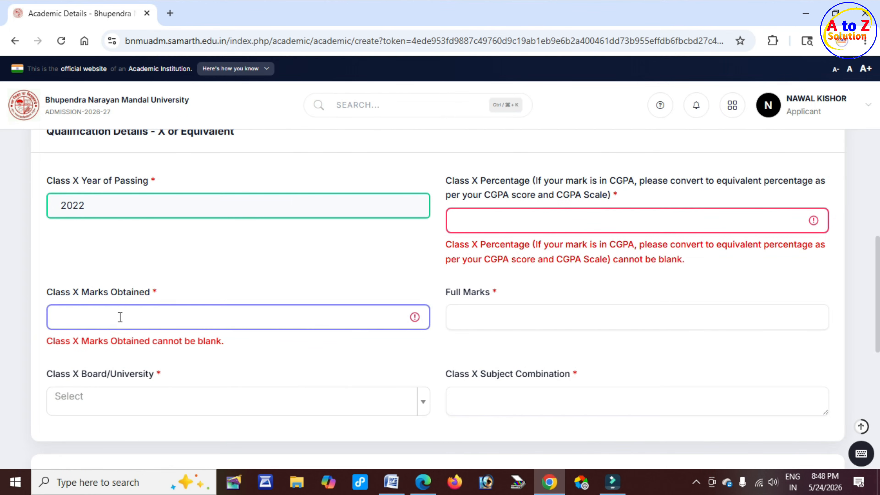
type("360")
left_click(453, 293)
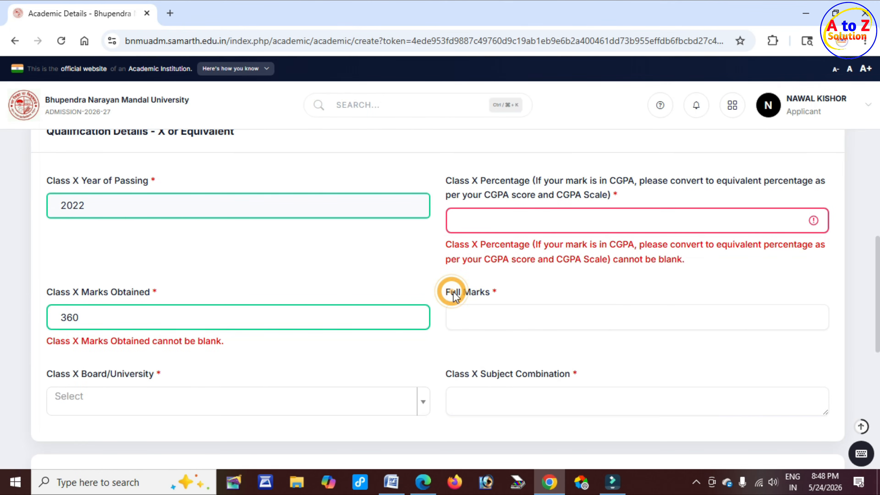
left_click_drag(453, 293, 495, 293)
left_click(486, 316)
type("5")
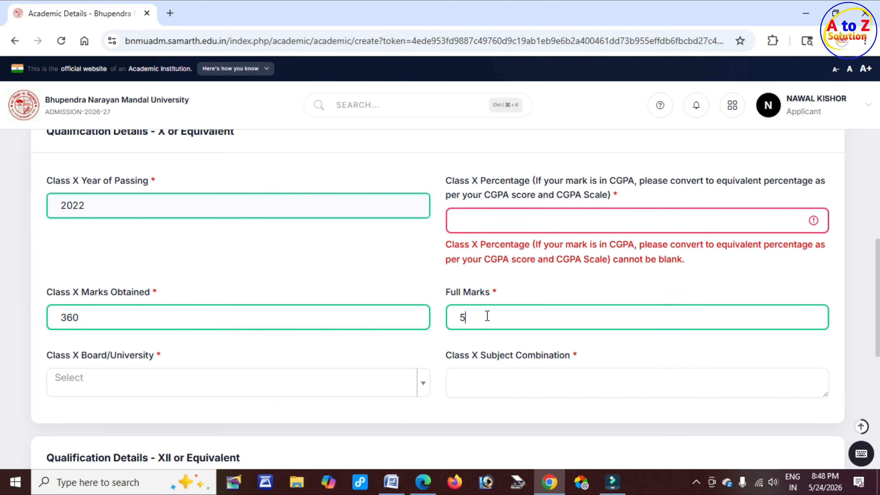
type("00")
Step: Set the Class X board to Bihar School Examination Board and subjects to ALL SUBJECTS
scroll(120, 344, "down", 2)
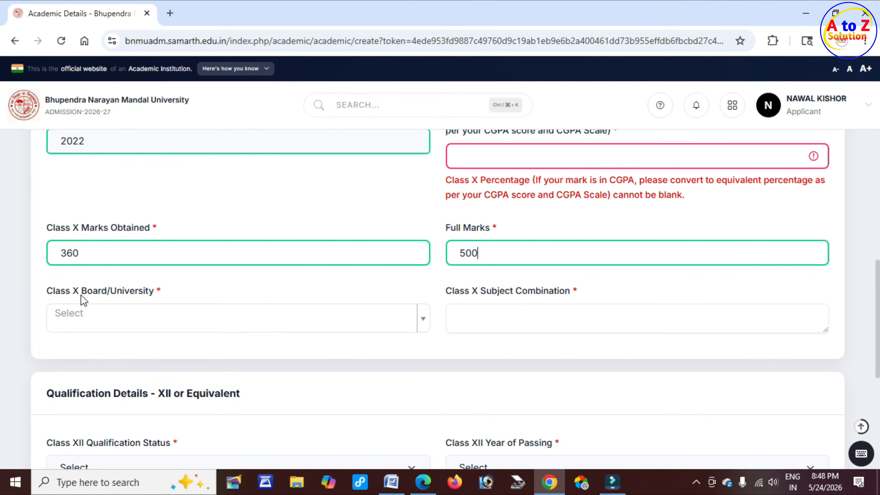
left_click_drag(80, 294, 155, 293)
left_click(154, 291)
left_click(159, 325)
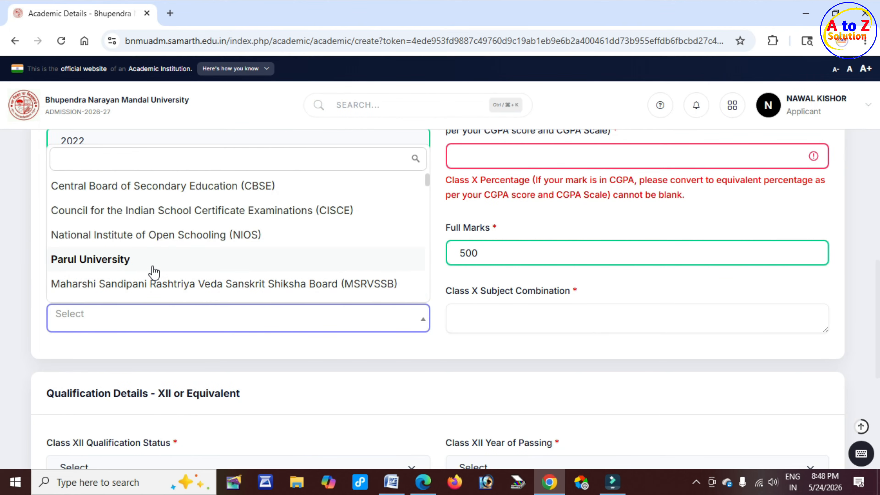
scroll(153, 271, "down", 4)
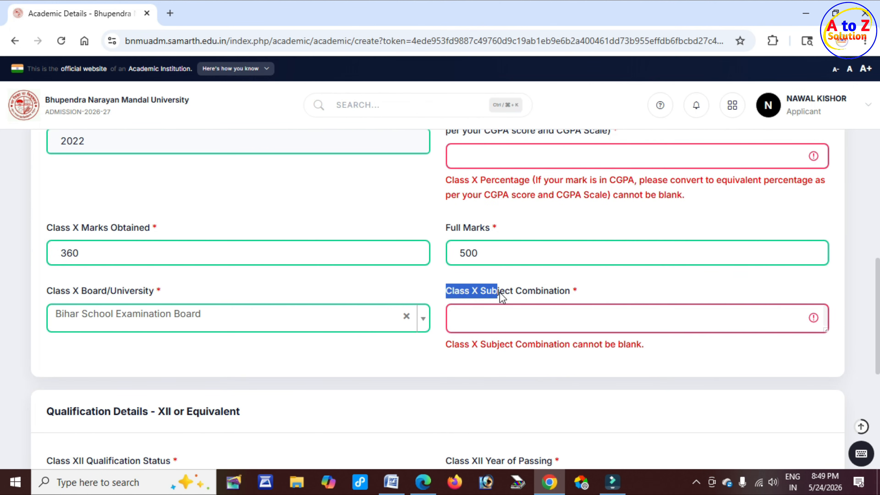
left_click(526, 324)
type("AL")
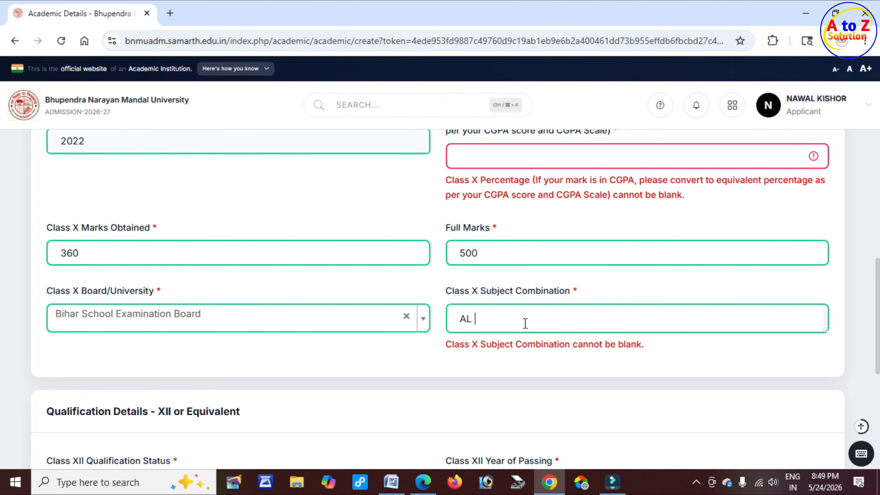
type("L SUBJECTS")
Step: Mark Class XII qualification status as Passed with passing year 2026
scroll(433, 371, "down", 5)
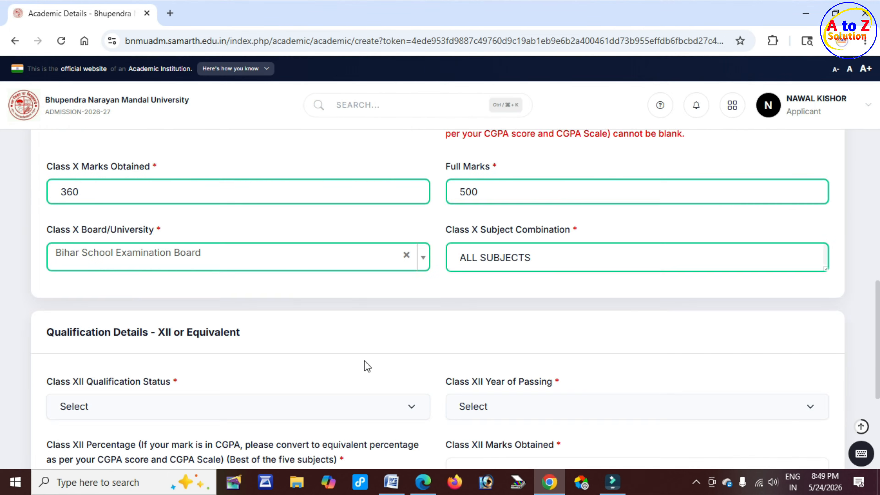
left_click_drag(151, 196, 231, 197)
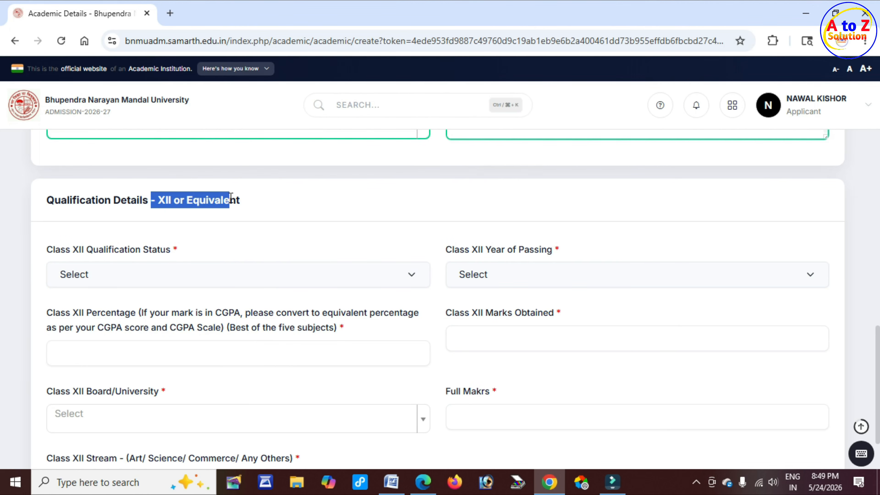
left_click_drag(92, 249, 171, 253)
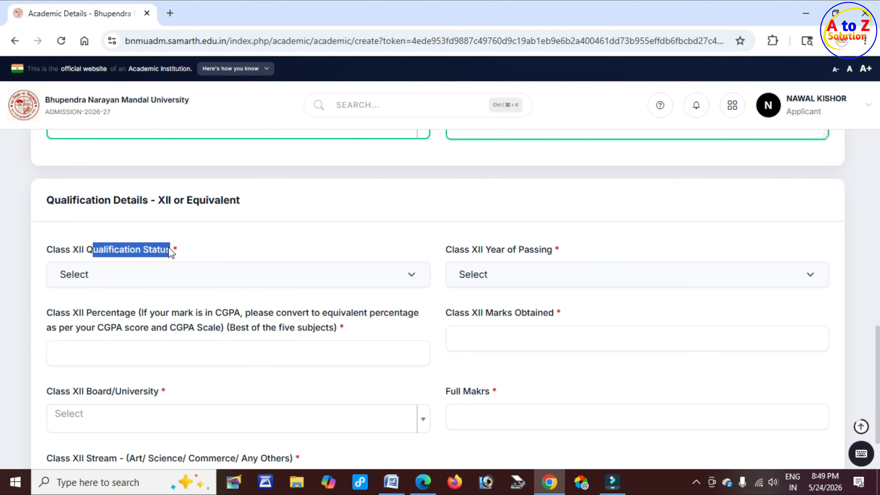
left_click(178, 280)
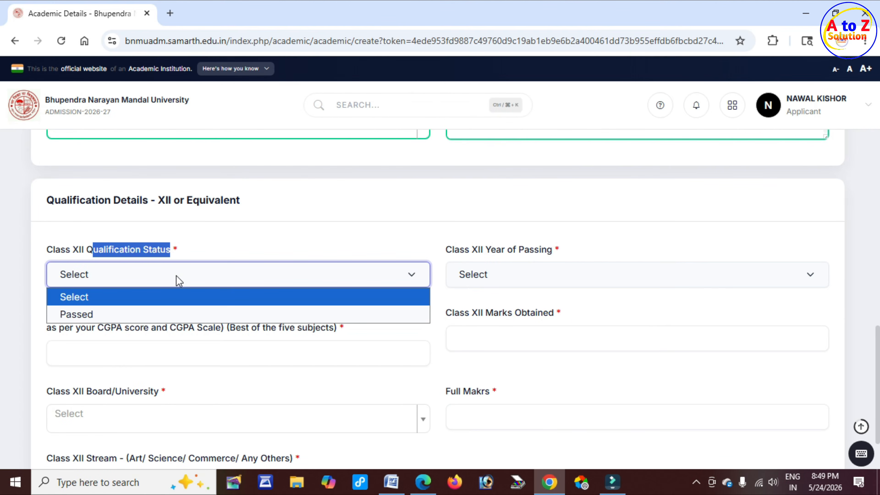
left_click(136, 312)
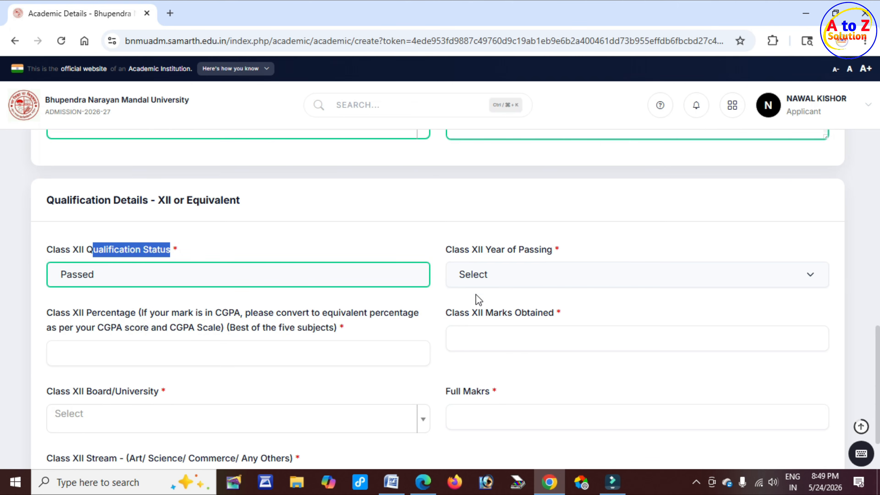
left_click_drag(469, 249, 539, 253)
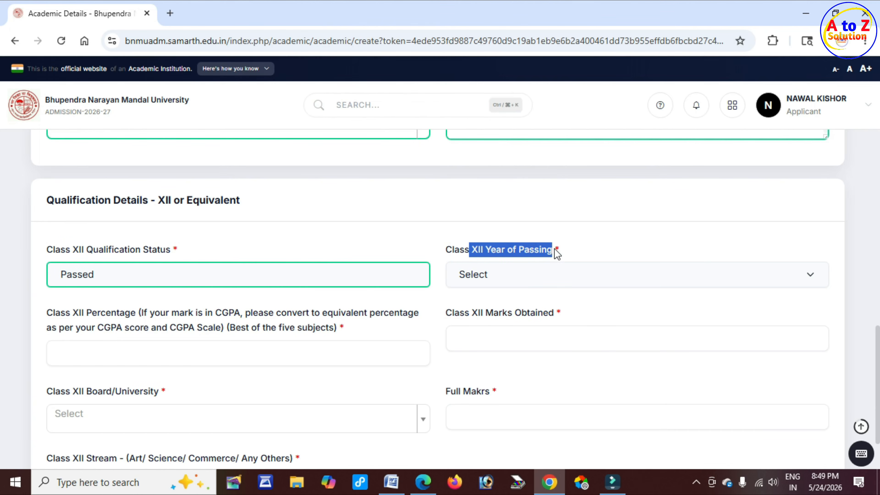
left_click(518, 278)
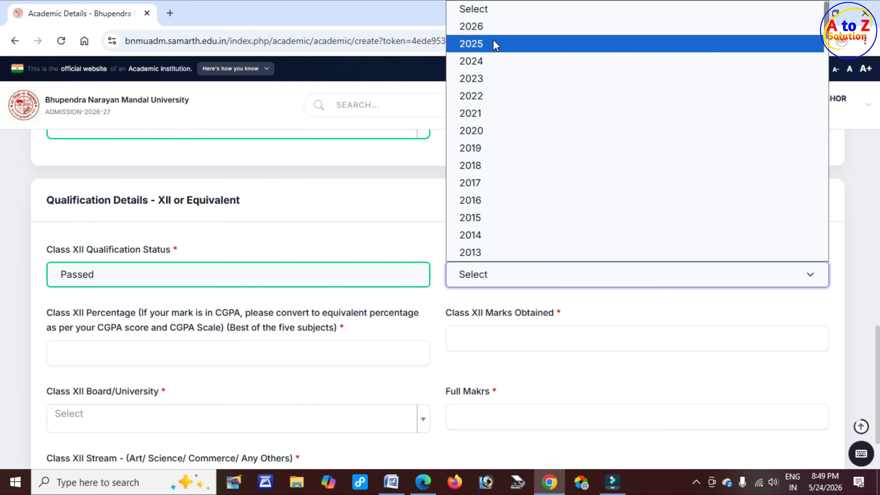
left_click(496, 26)
Step: Enter 350 as the Class XII marks obtained
scroll(295, 273, "down", 2)
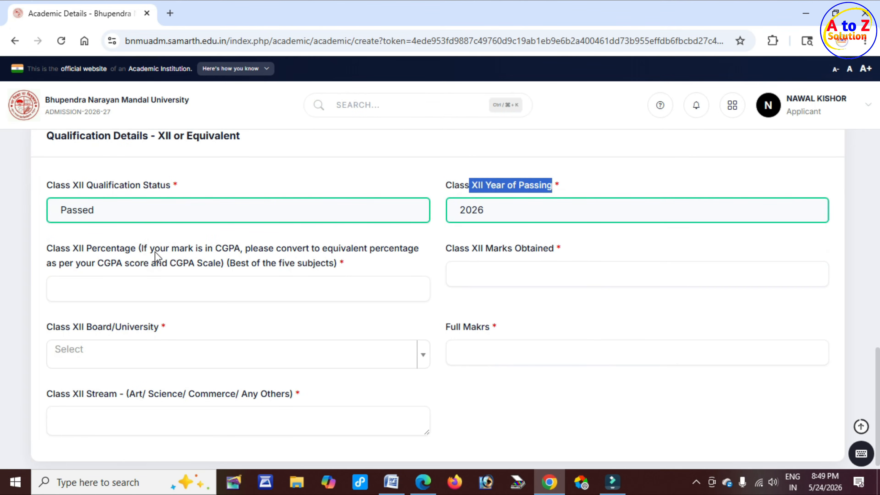
left_click_drag(154, 252, 182, 252)
left_click_drag(243, 253, 267, 255)
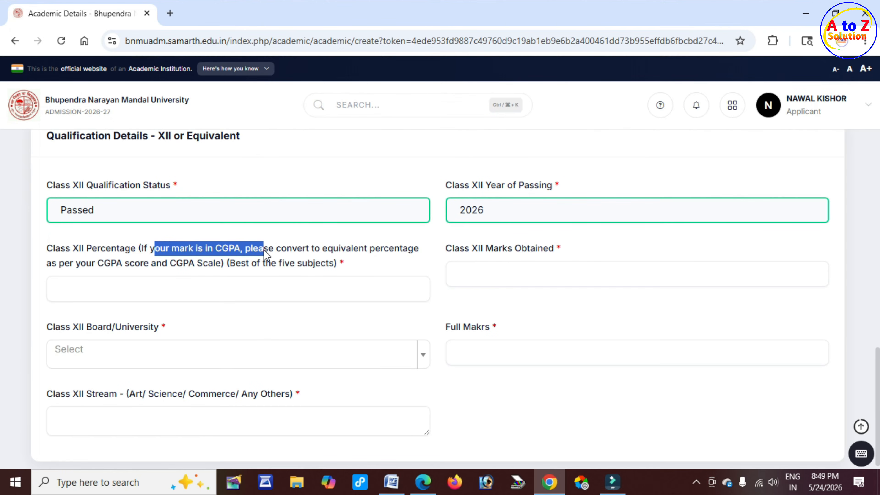
left_click_drag(151, 263, 224, 263)
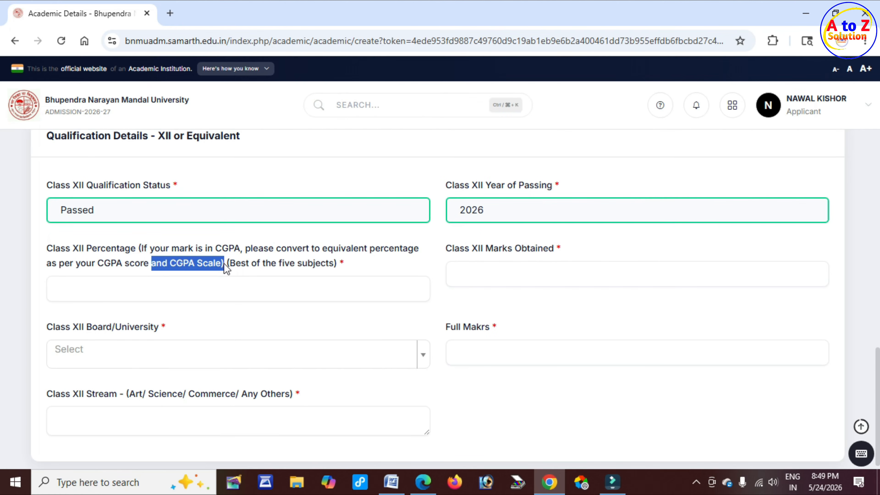
left_click_drag(104, 264, 178, 268)
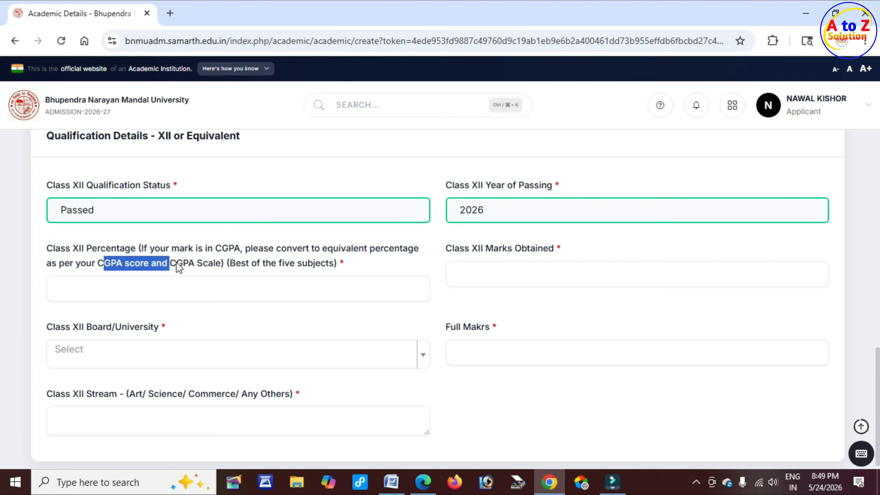
left_click(126, 295)
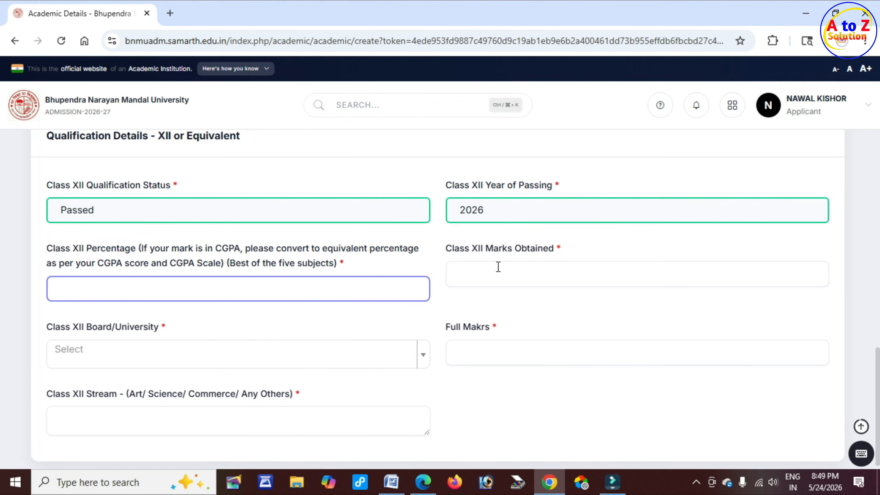
left_click_drag(465, 248, 526, 252)
left_click(489, 272)
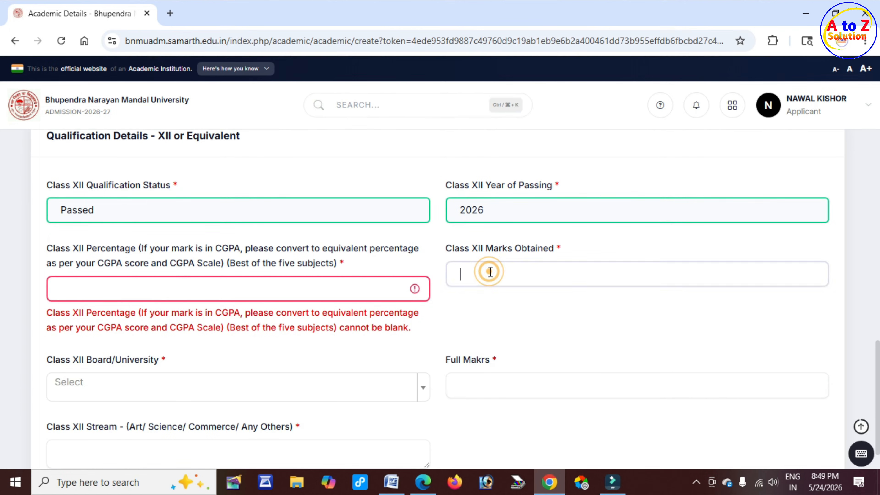
type("350")
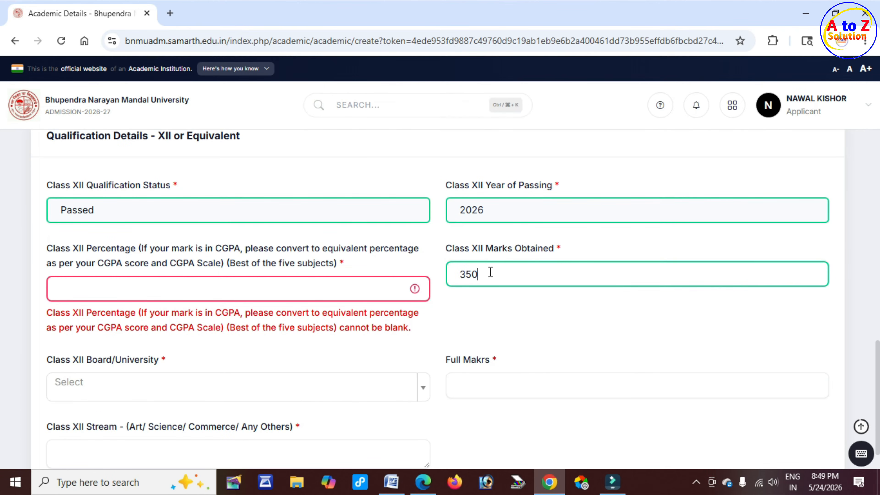
Step: Choose Bihar School Examination Board as the Class XII board
scroll(110, 315, "down", 2)
left_click_drag(74, 284, 139, 286)
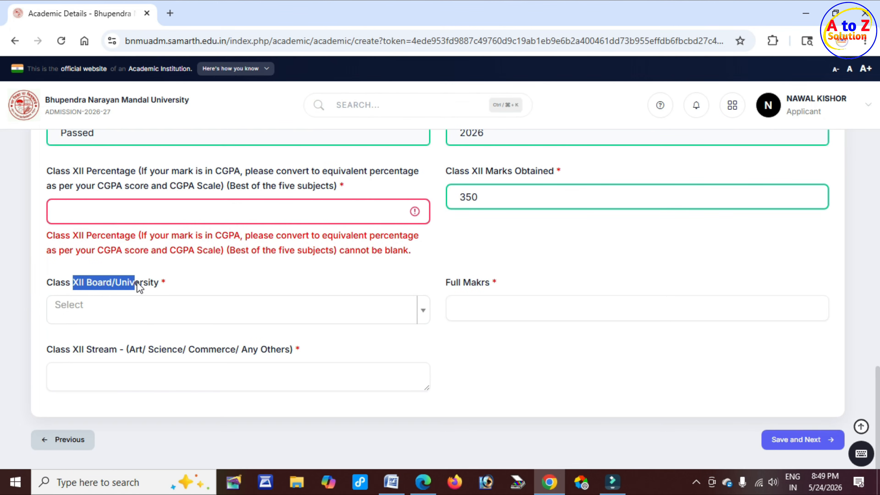
left_click(165, 311)
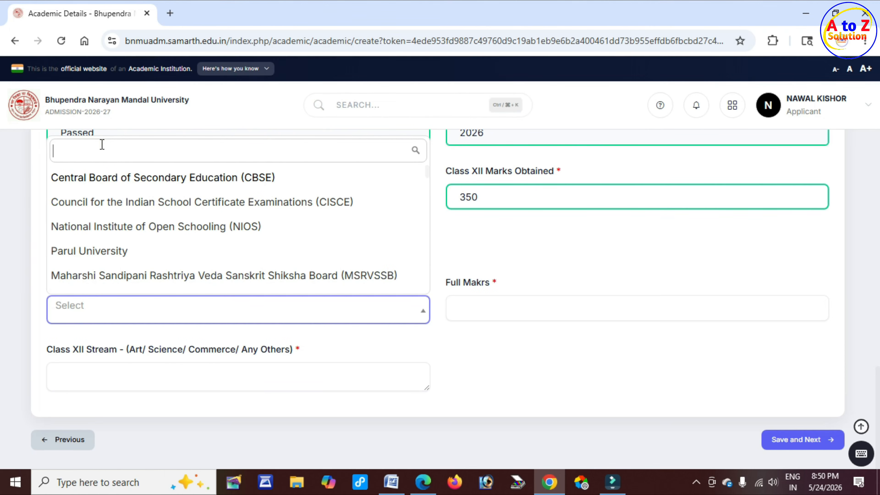
type("BIHAR")
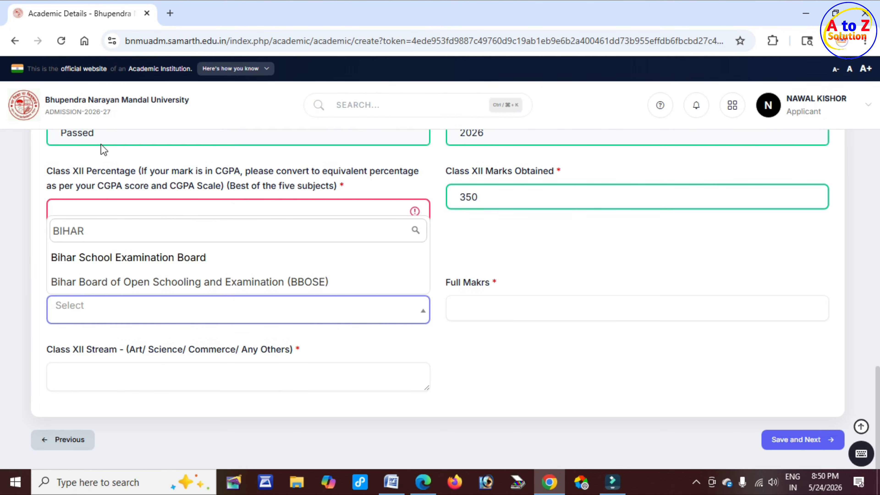
left_click(127, 260)
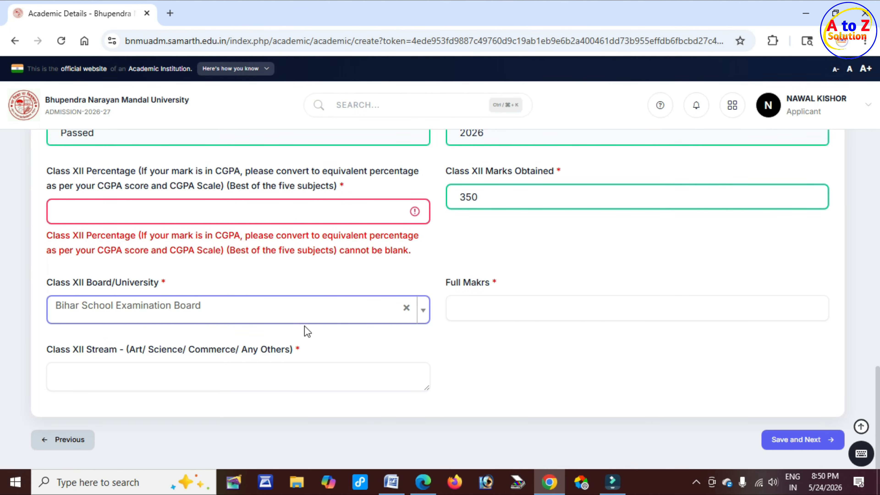
Step: Enter Class XII full marks 500 and stream ART
left_click_drag(437, 277, 494, 284)
left_click(492, 304)
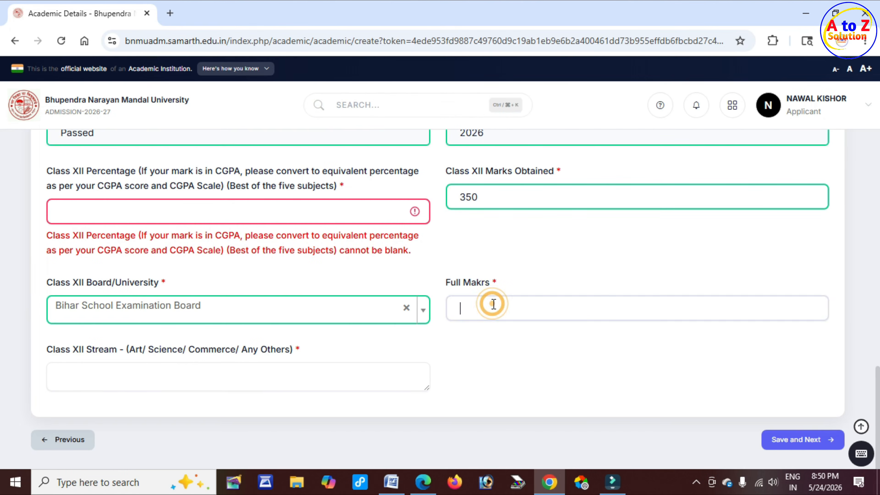
type("500")
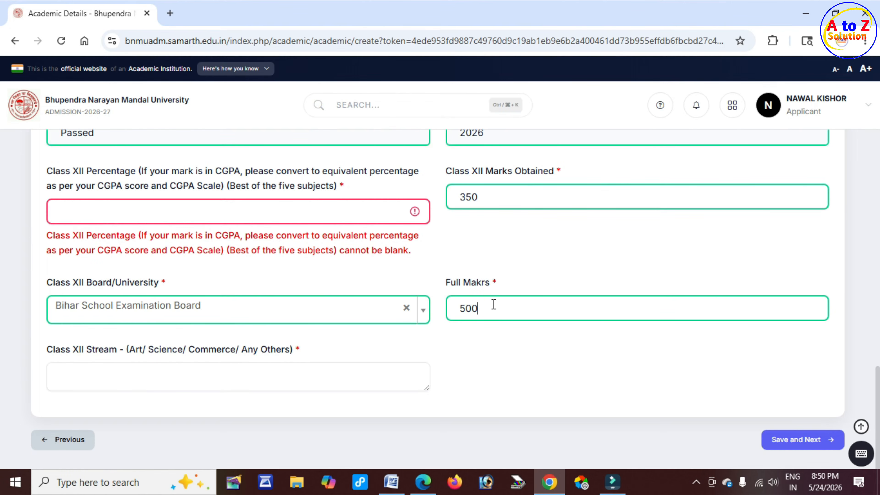
left_click_drag(53, 350, 111, 349)
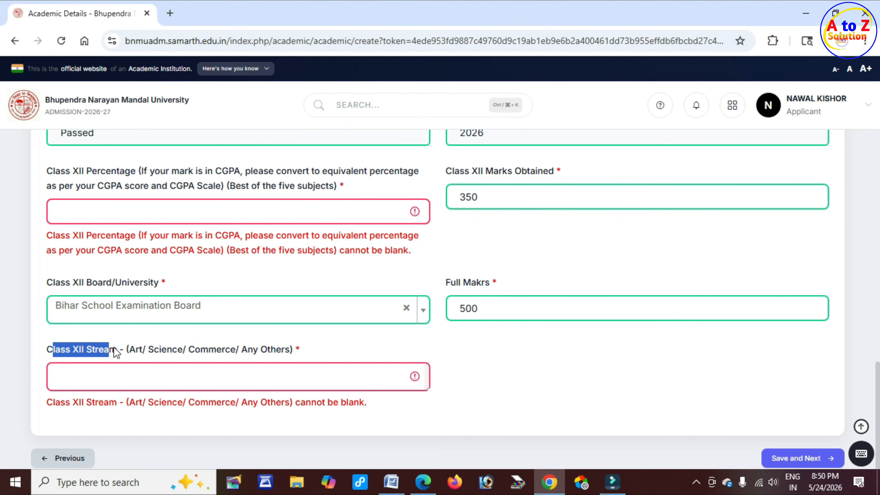
left_click_drag(132, 349, 165, 349)
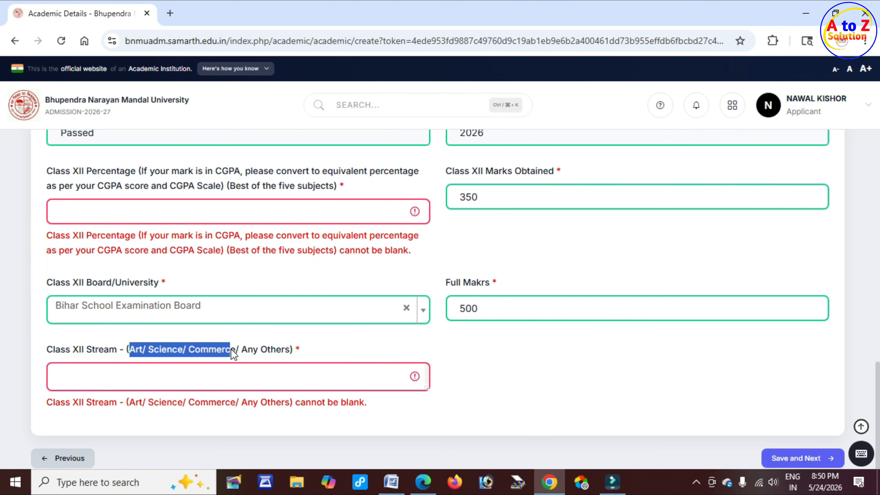
left_click(119, 381)
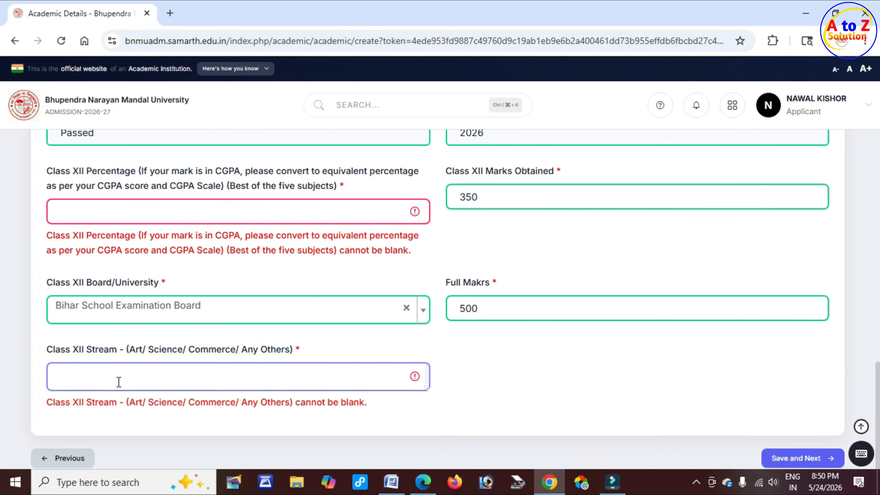
type("ART")
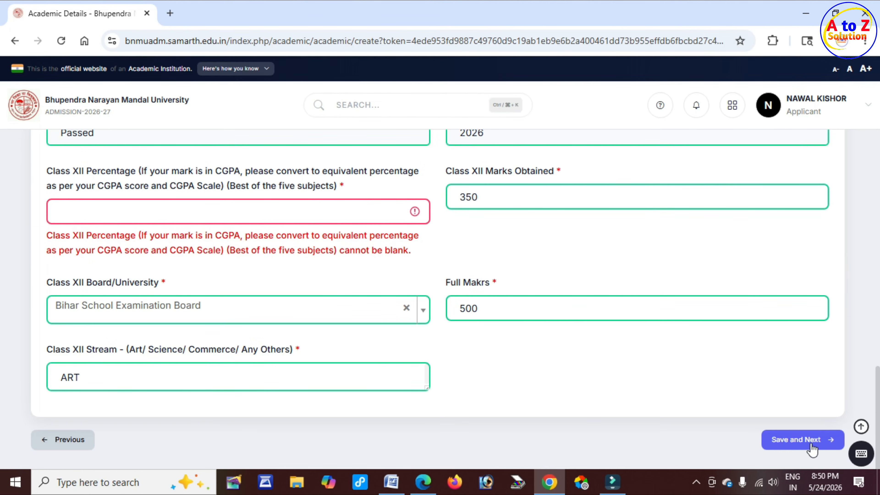
Step: Save the academic details, dismiss the success notice, and check the Class XII summary (65.00%, 350/500)
left_click(812, 448)
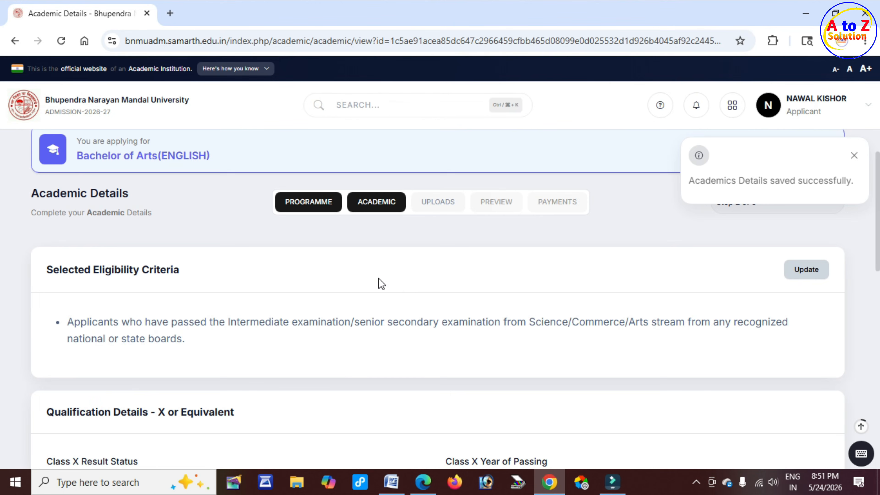
scroll(381, 281, "down", 4)
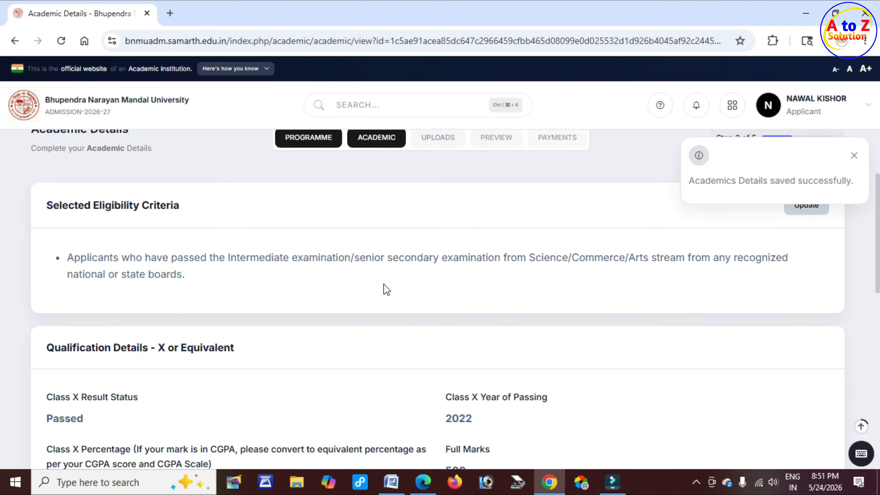
scroll(384, 284, "up", 2)
left_click(854, 155)
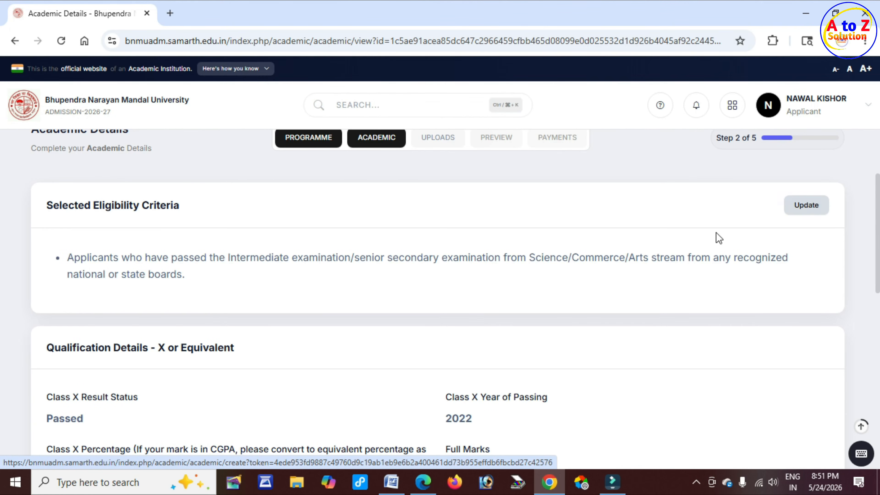
scroll(436, 360, "down", 10)
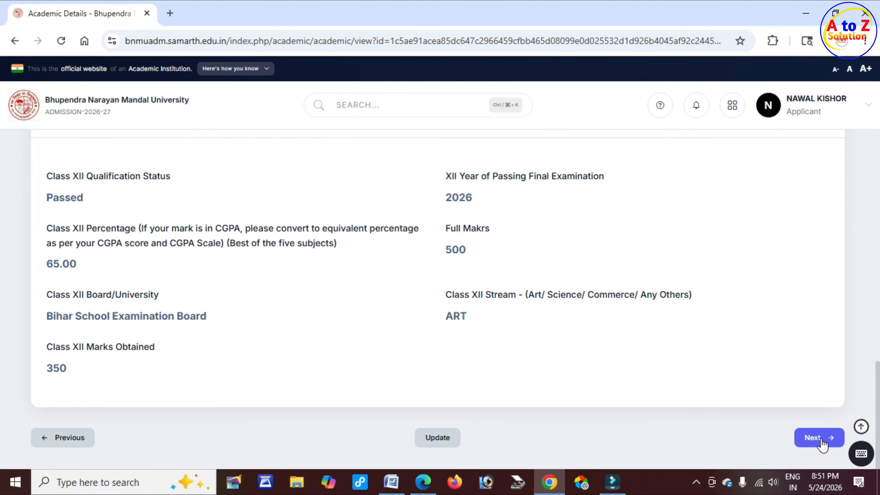
Step: Open the Uploads step and read the .jpg/.jpeg format and 10kb–500.00 KB size rules
left_click(820, 438)
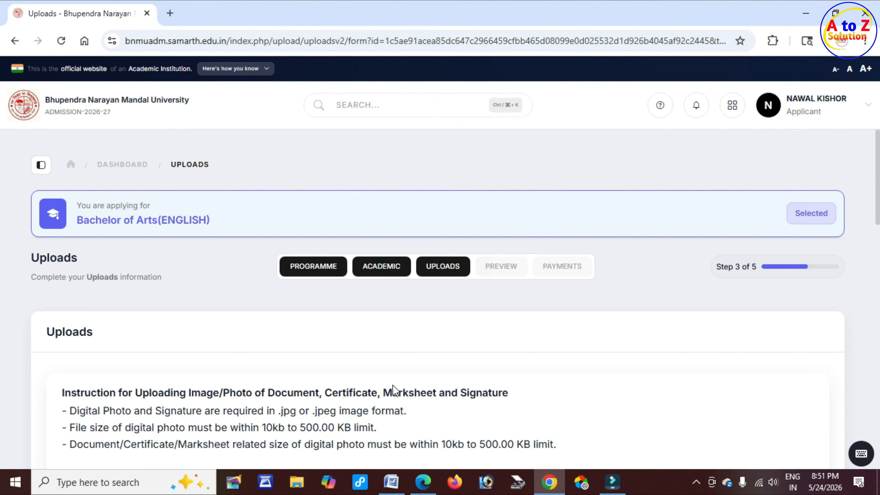
scroll(424, 388, "down", 2)
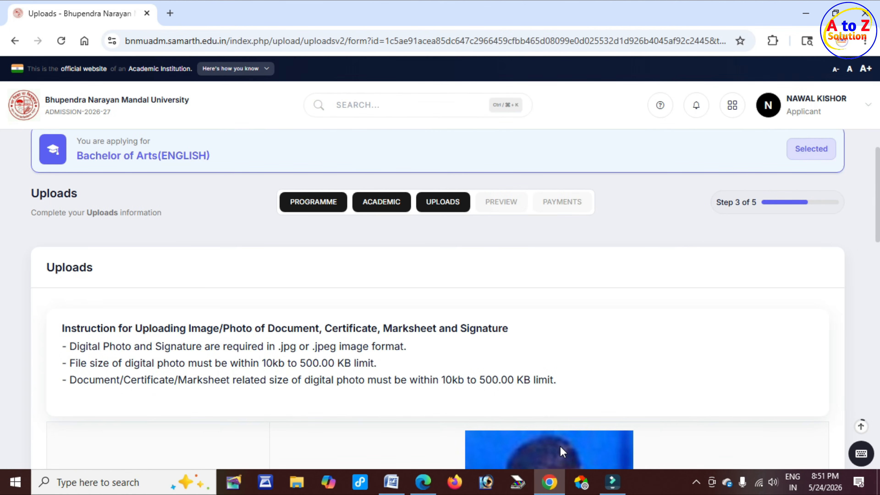
left_click_drag(268, 329, 450, 341)
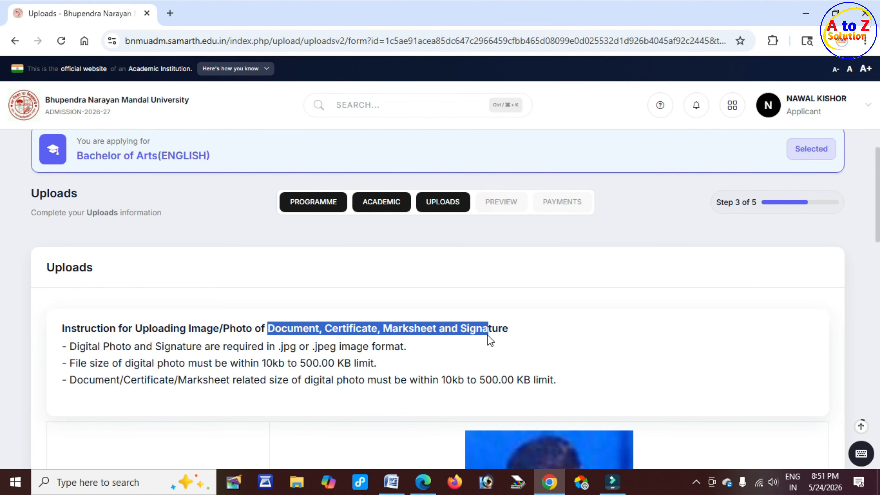
left_click(263, 364)
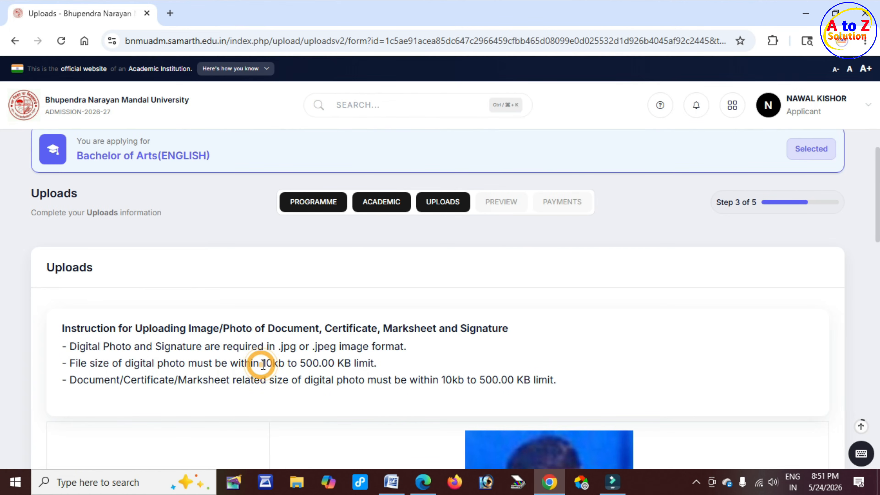
left_click_drag(263, 364, 355, 364)
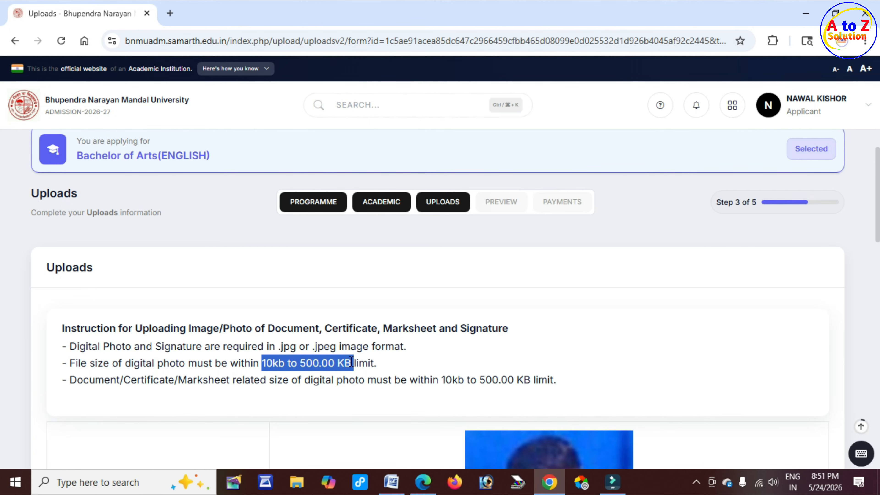
left_click_drag(279, 347, 408, 348)
left_click(414, 348)
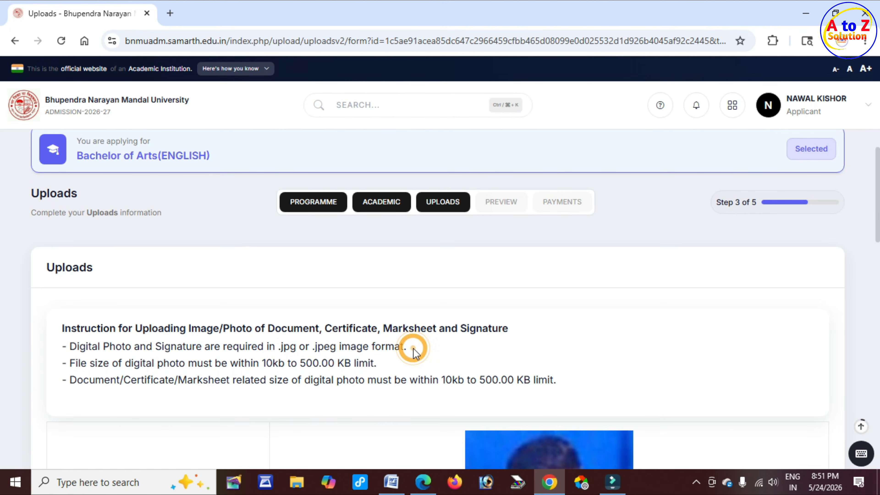
Step: Scroll down to the Class X and Class XII document upload rows
scroll(413, 381, "down", 15)
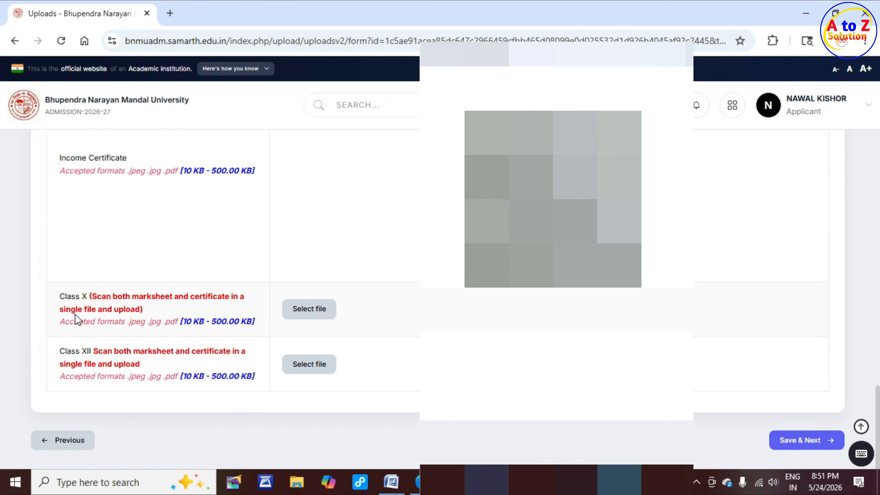
left_click_drag(65, 297, 102, 297)
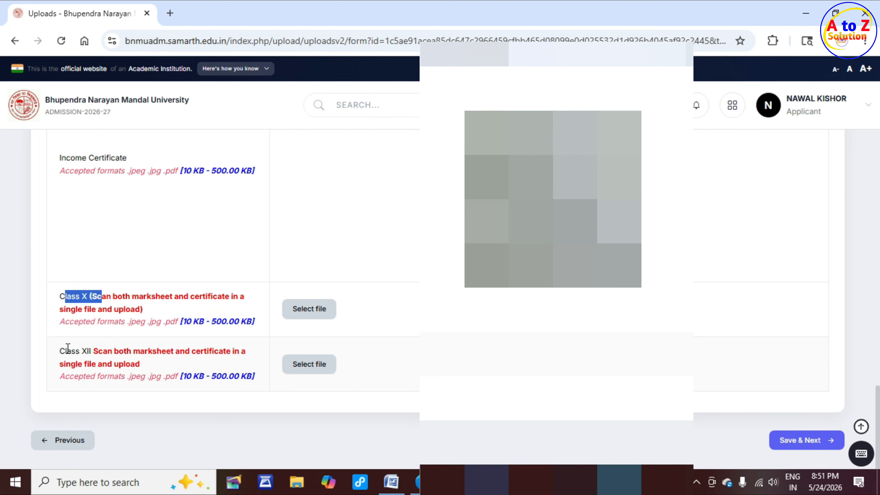
left_click_drag(64, 350, 92, 351)
left_click(94, 351)
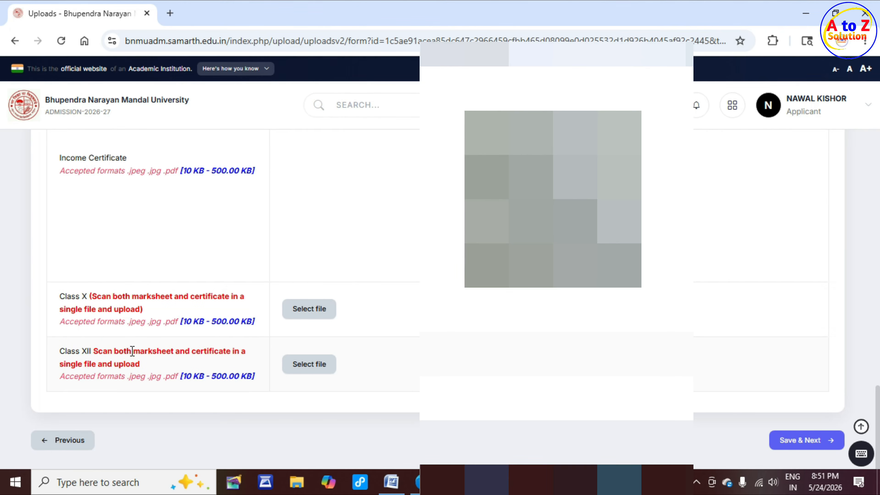
Step: Attach AdmissionDemoPicture as the Class X document
left_click(300, 314)
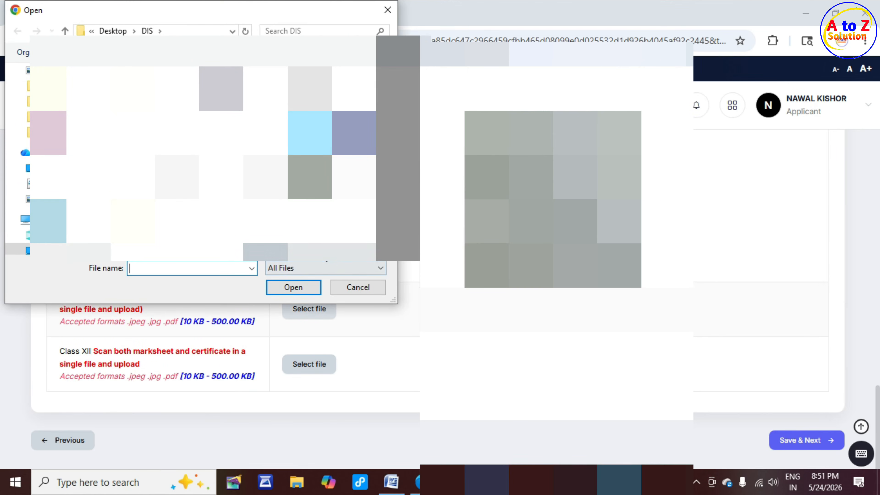
left_click(330, 205)
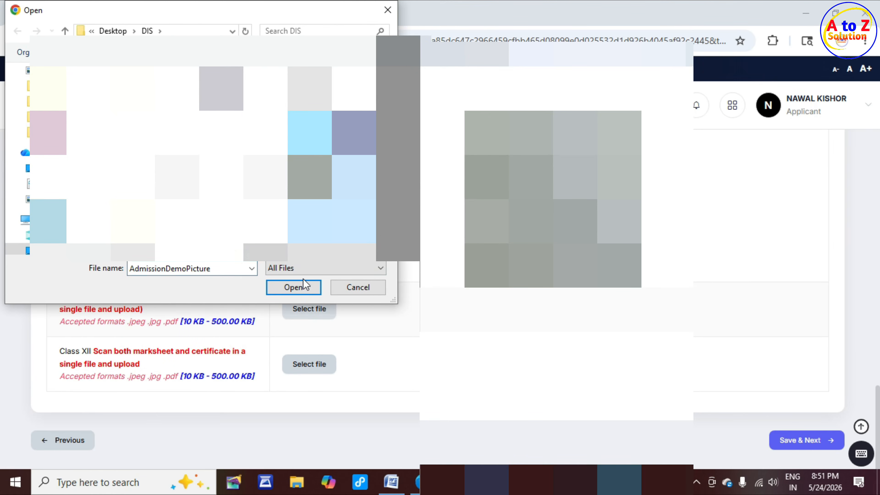
left_click(299, 287)
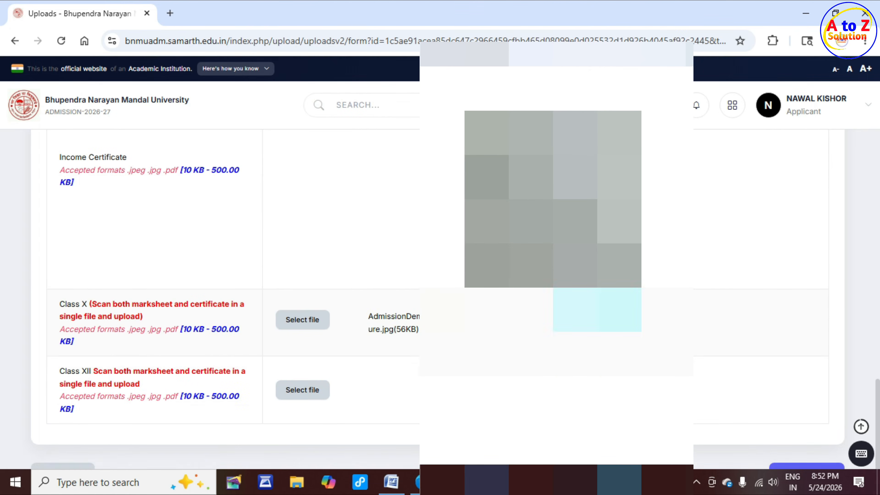
scroll(243, 278, "down", 5)
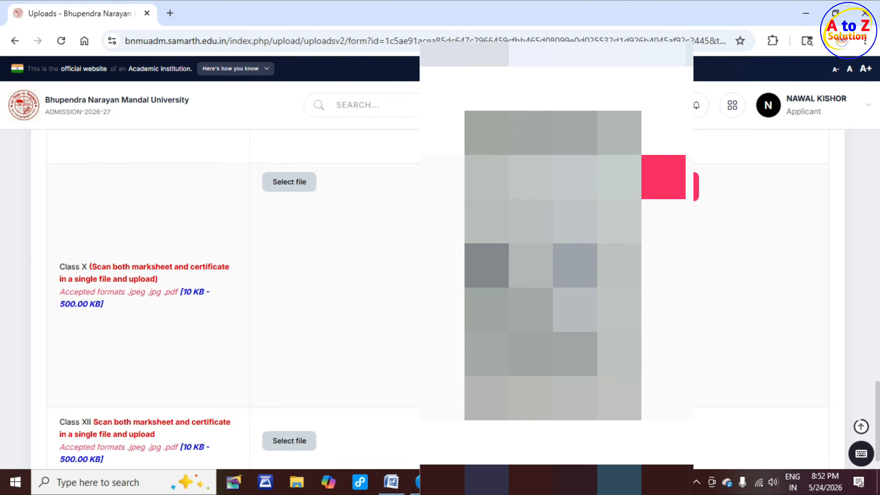
Step: Attach AdmissionDemoPicture for Class XII and save the uploads to reach Final Preview
left_click(289, 361)
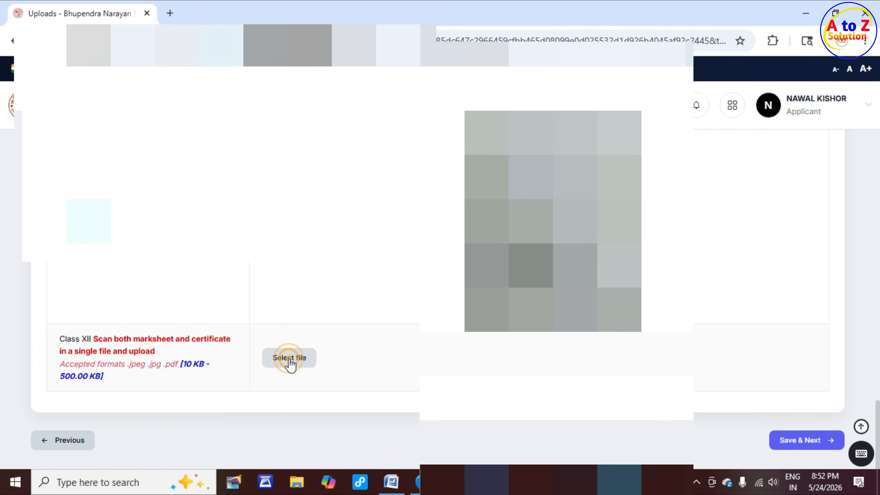
left_click(293, 287)
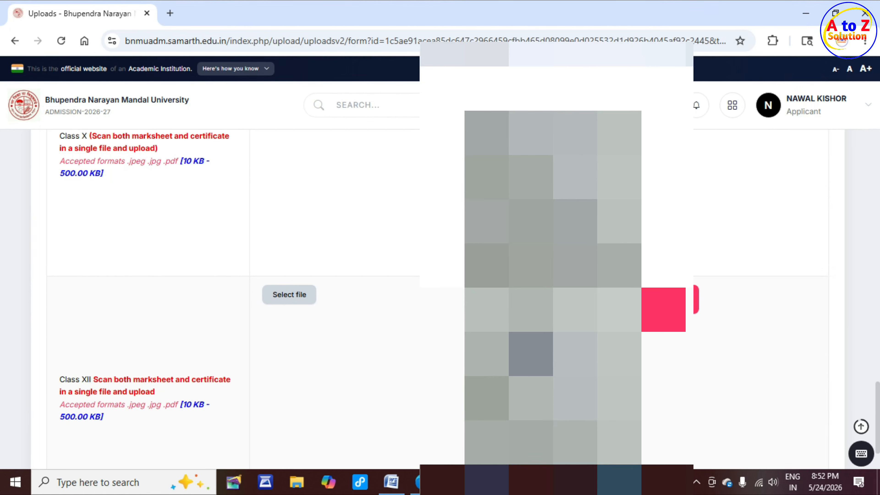
scroll(440, 299, "down", 4)
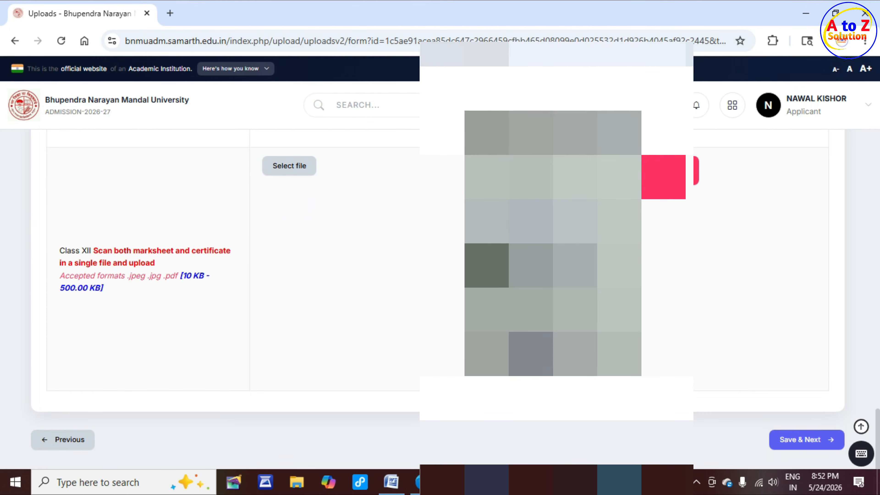
left_click(813, 441)
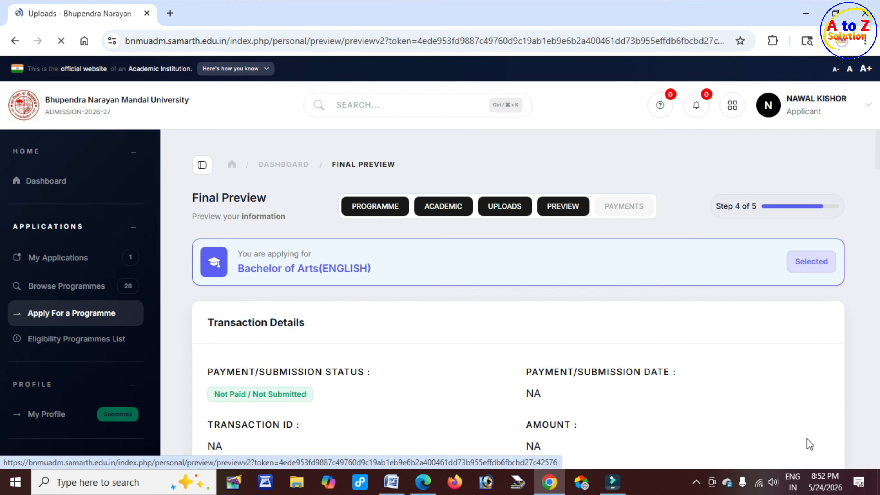
left_click_drag(170, 165, 247, 165)
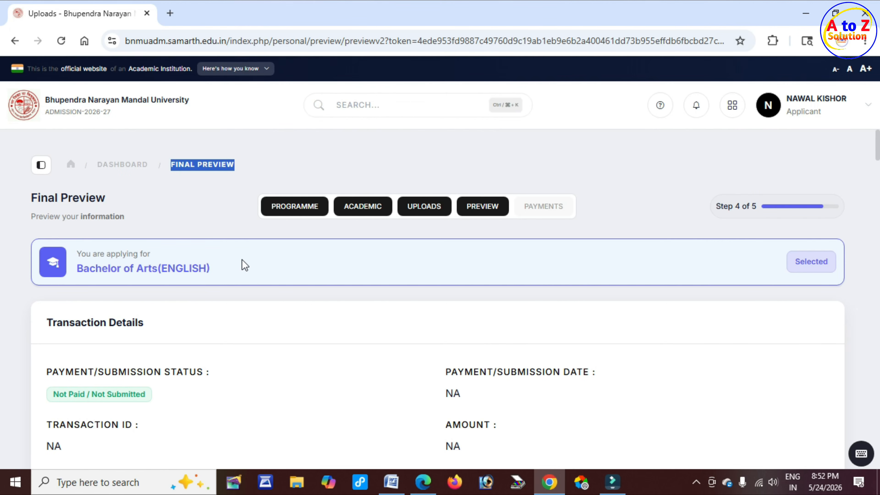
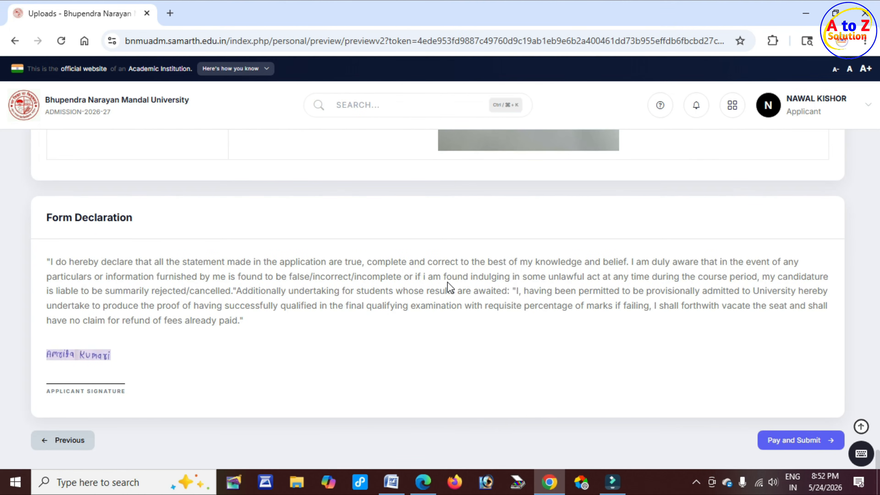
Step: Read the Form Declaration on the preview, then submit the application with Pay and Submit
left_click_drag(448, 282, 520, 286)
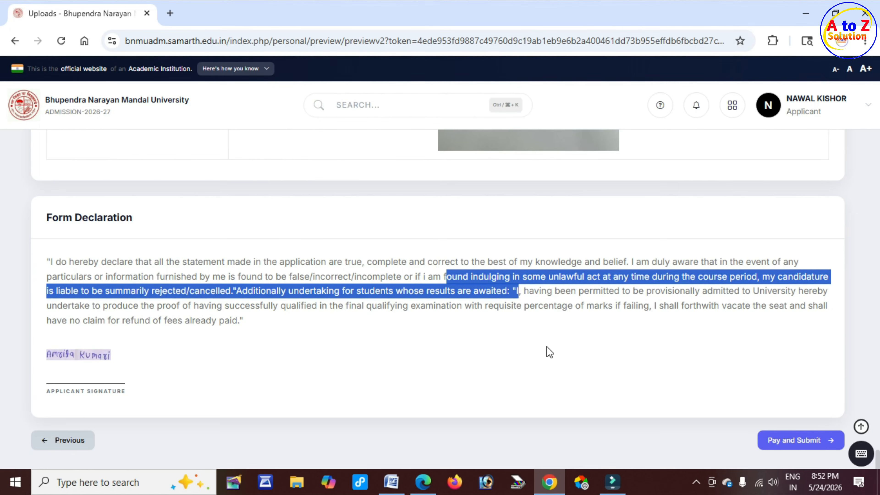
left_click(704, 373)
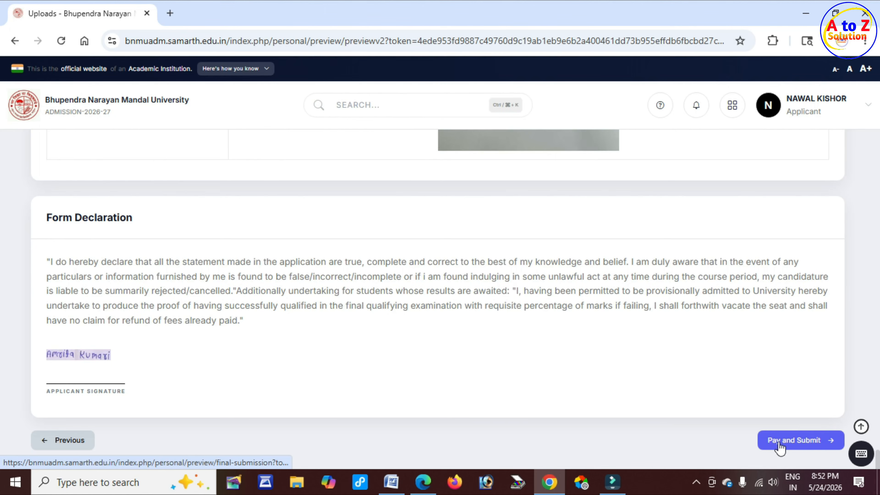
left_click(799, 444)
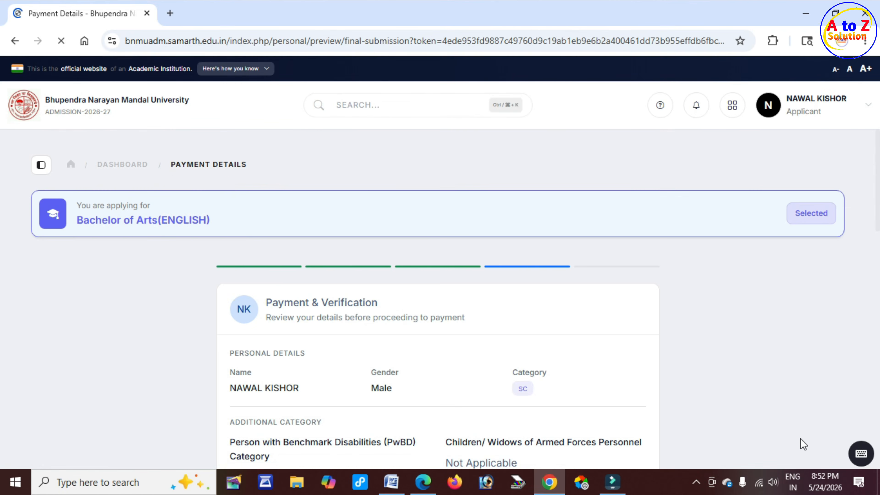
Step: Review the Payment & Verification page for the BA (ENGLISH) application and its ₹150 fee
left_click_drag(269, 298, 384, 307)
scroll(432, 348, "down", 2)
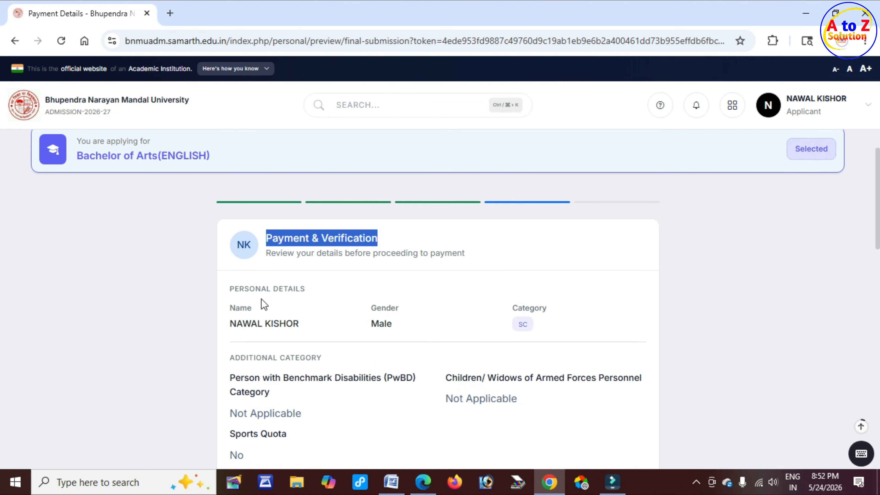
left_click_drag(230, 288, 305, 291)
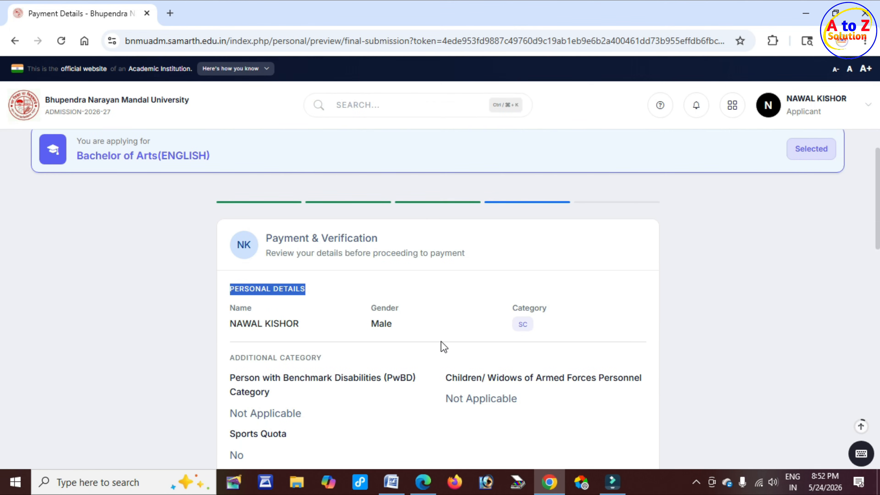
scroll(388, 359, "down", 9)
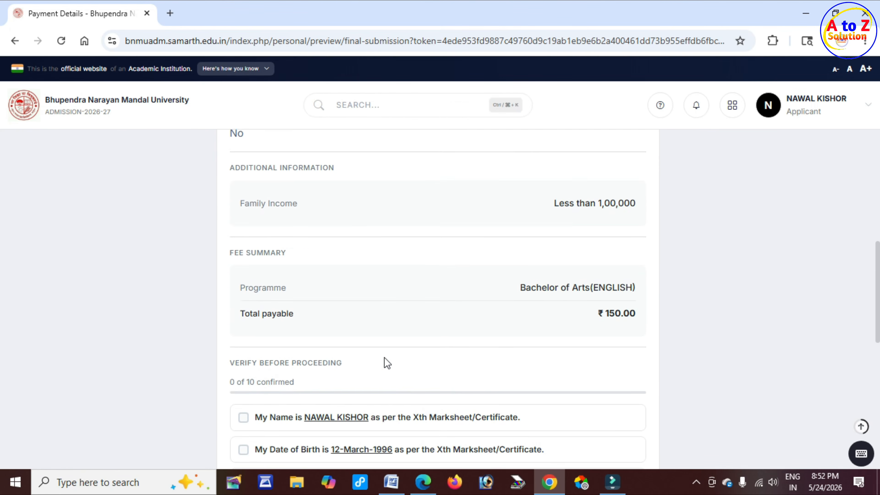
scroll(385, 357, "down", 2)
left_click_drag(525, 223, 632, 229)
left_click_drag(593, 254, 592, 291)
scroll(252, 314, "down", 4)
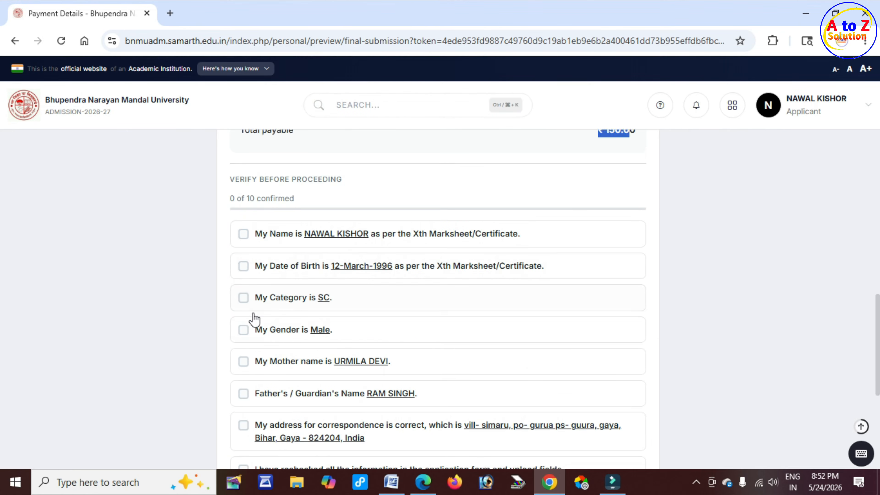
Step: Confirm the name, date of birth, SC category, Male gender, mother's and father's names
left_click(244, 224)
left_click(243, 256)
left_click(244, 289)
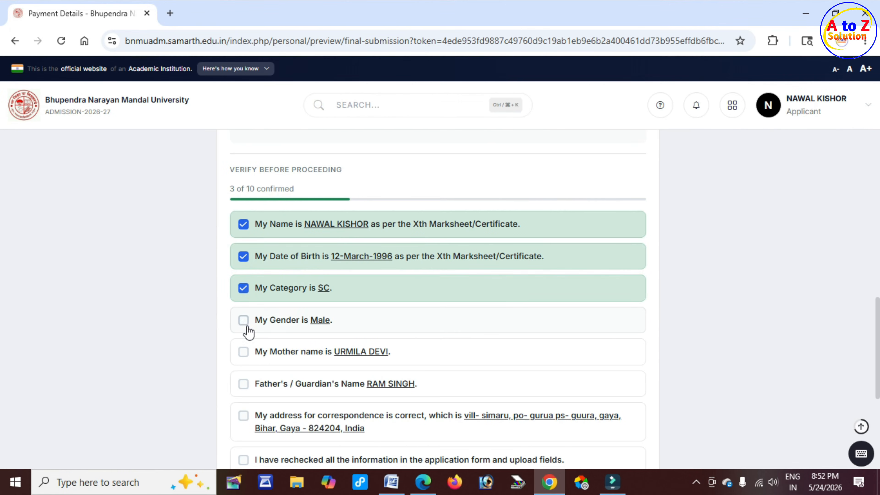
left_click(243, 320)
left_click(244, 352)
left_click(244, 384)
Step: Confirm the correspondence address, recheck, admission guidelines and form declaration statements
scroll(289, 349, "down", 4)
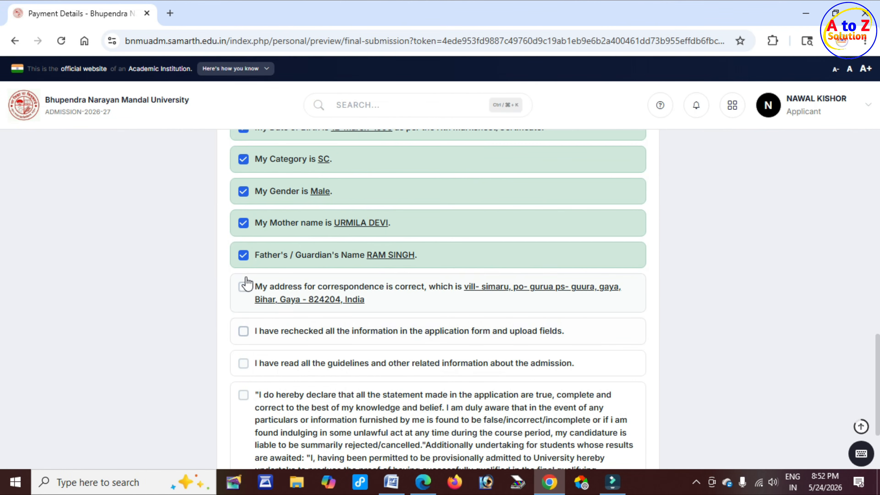
left_click(244, 287)
left_click(243, 330)
left_click(244, 363)
left_click(244, 395)
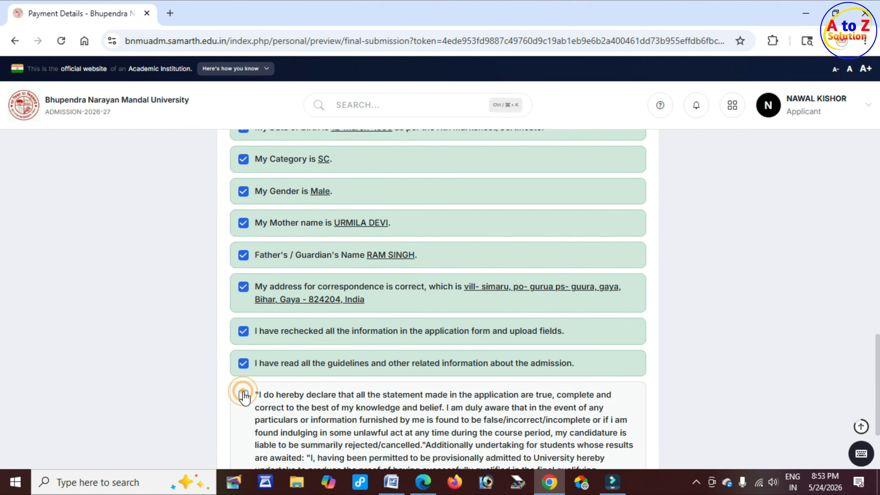
scroll(395, 348, "down", 2)
scroll(402, 347, "down", 3)
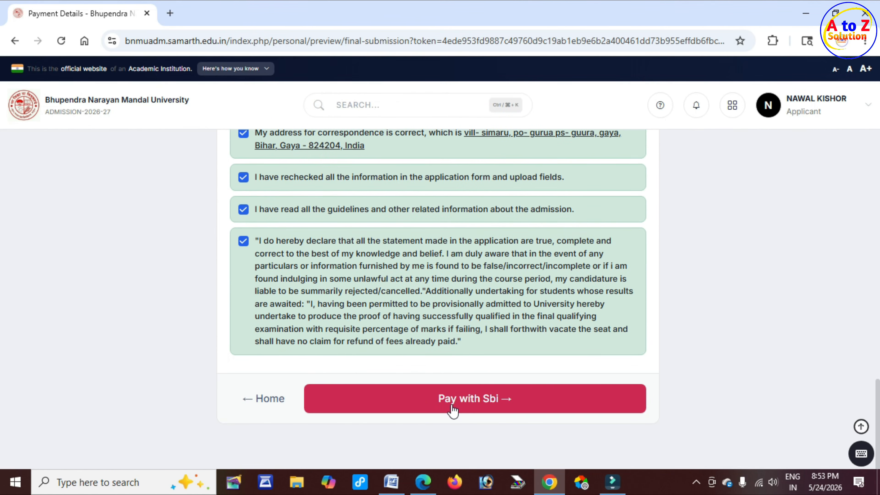
Step: Go to the SBI ePay gateway with Pay with Sbi and read its card e-commerce notice
left_click(485, 404)
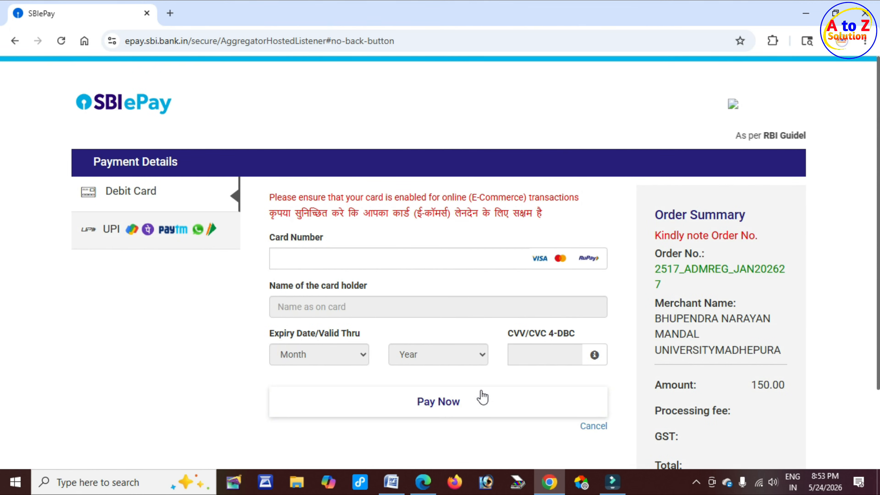
left_click_drag(389, 213, 487, 214)
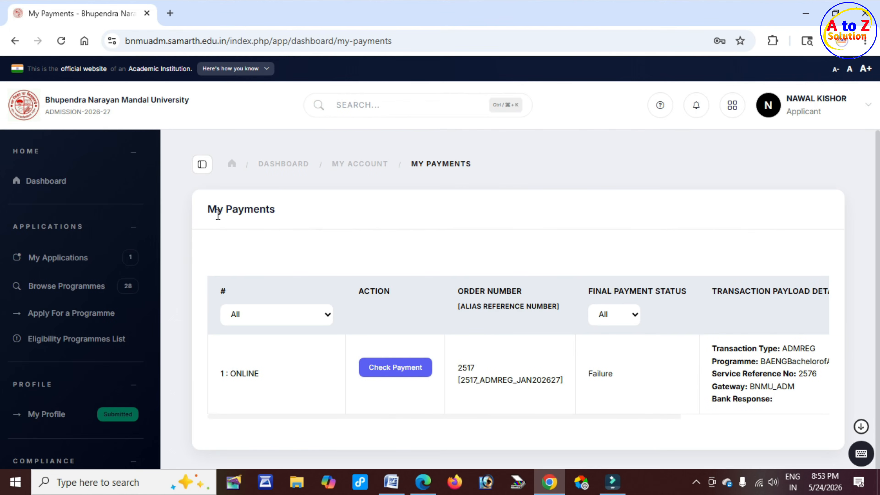
Step: Check the My Payments list, where the ADMREG admission payment shows final status Failure
left_click_drag(218, 210, 270, 210)
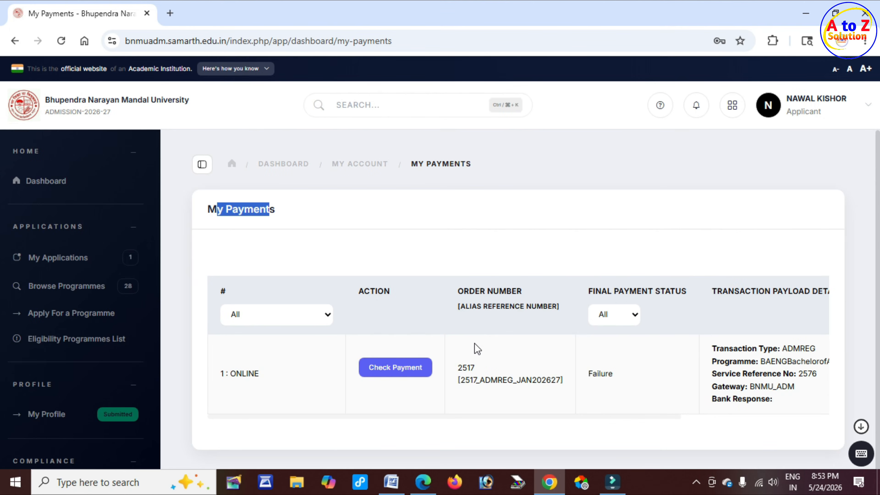
double_click(363, 292)
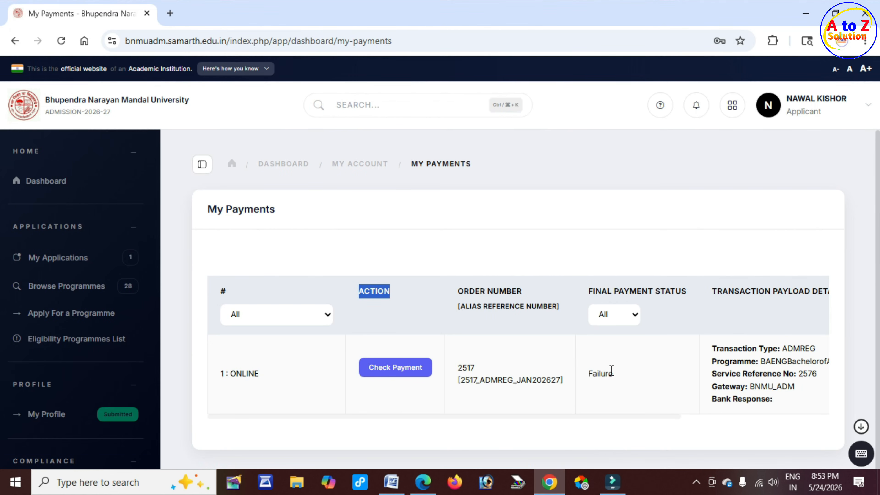
left_click(370, 299)
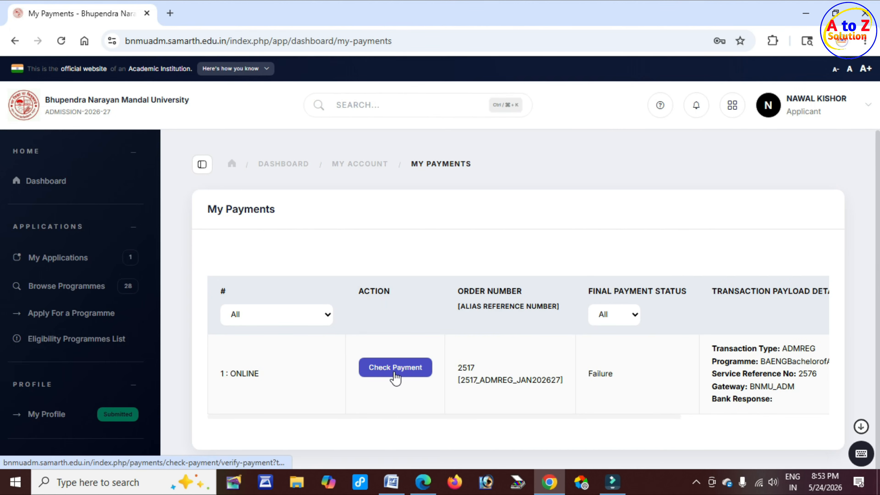